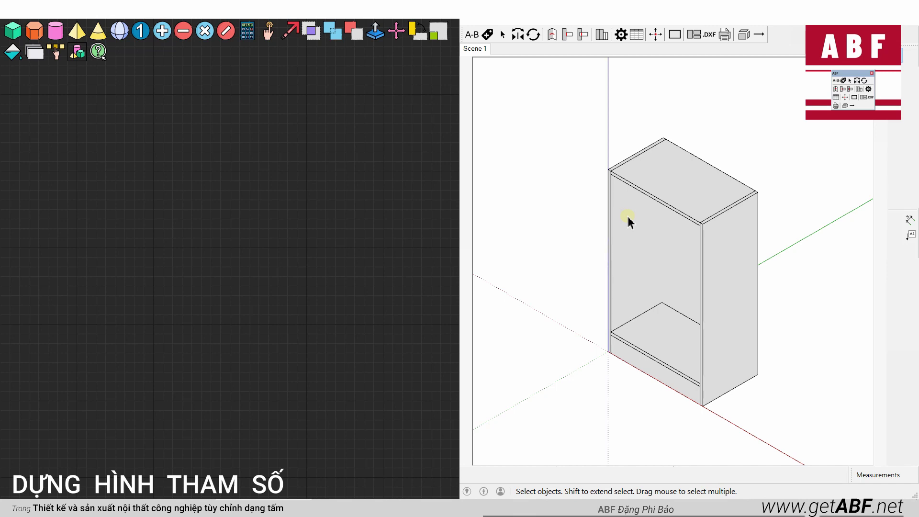
- Dimension the sample cabinet's 600.0 width and 350.0 depth
left_click(664, 207)
left_click(543, 172)
left_click(910, 220)
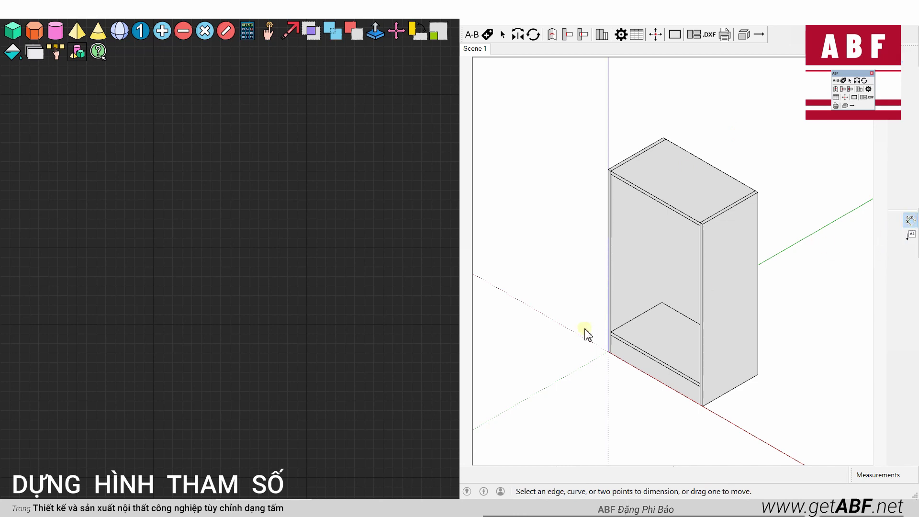
left_click(608, 352)
left_click(702, 407)
left_click(642, 431)
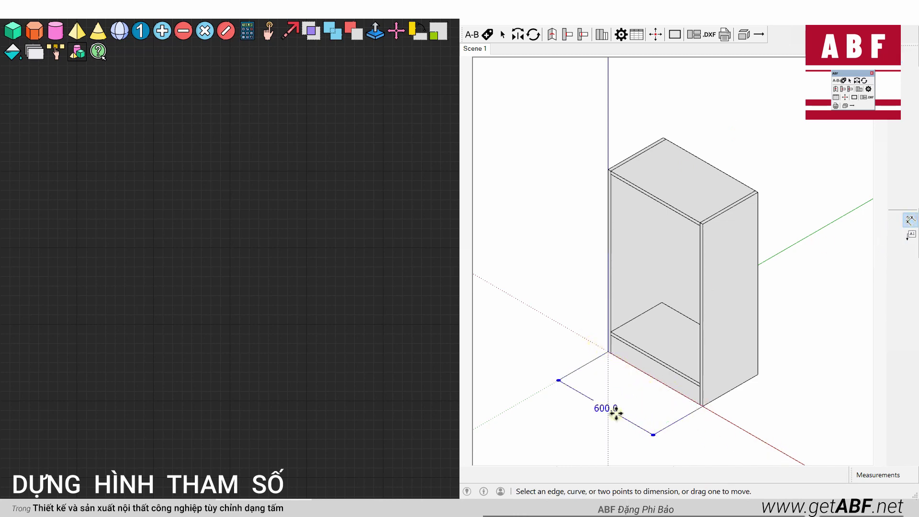
left_click(703, 406)
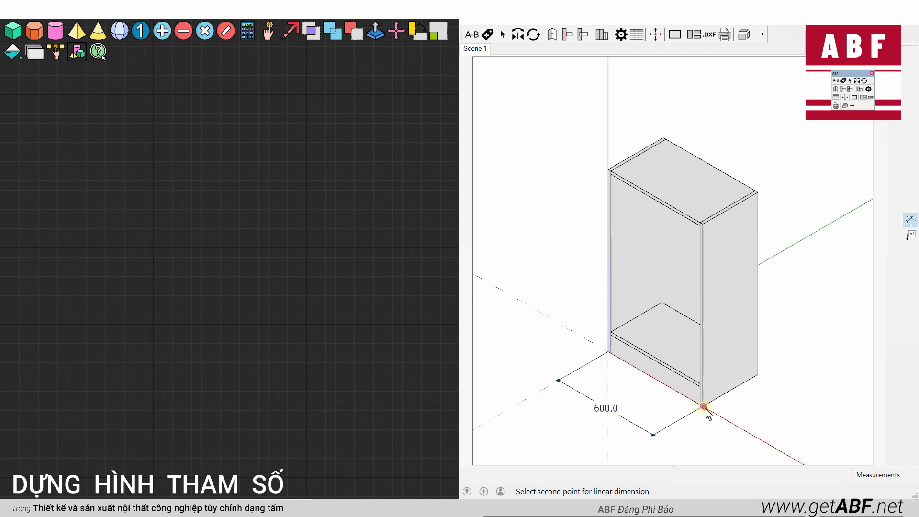
left_click(759, 374)
left_click(787, 395)
- Add the 1000.0 height and 17.0 panel-thickness dimensions
left_click(758, 192)
left_click(759, 374)
left_click(792, 386)
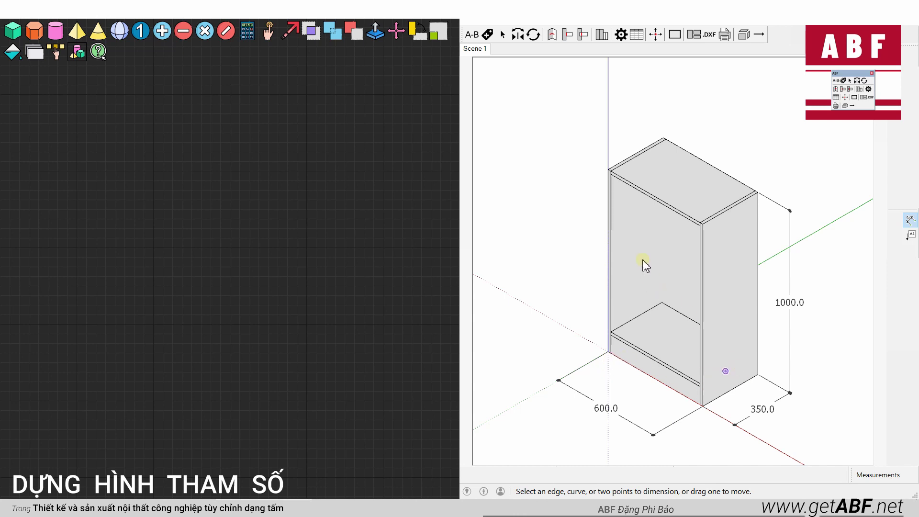
left_click(611, 171)
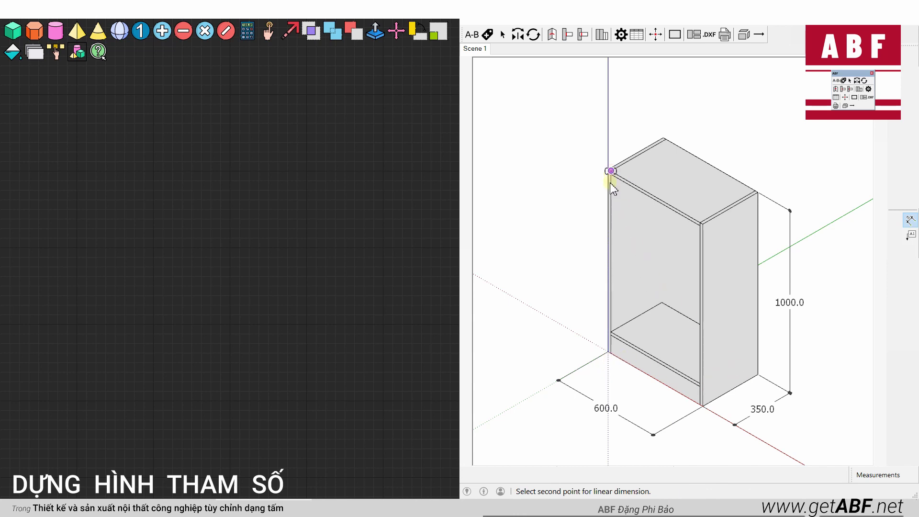
left_click(613, 176)
left_click(583, 161)
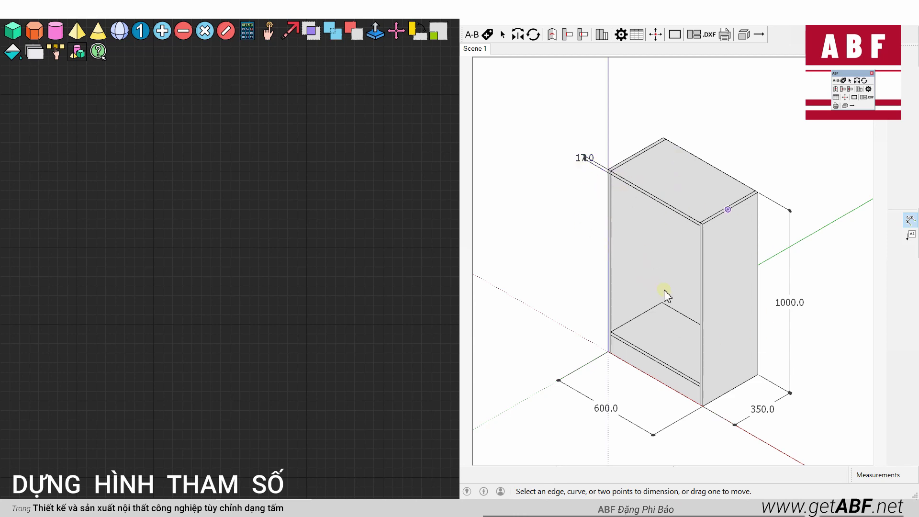
key("space")
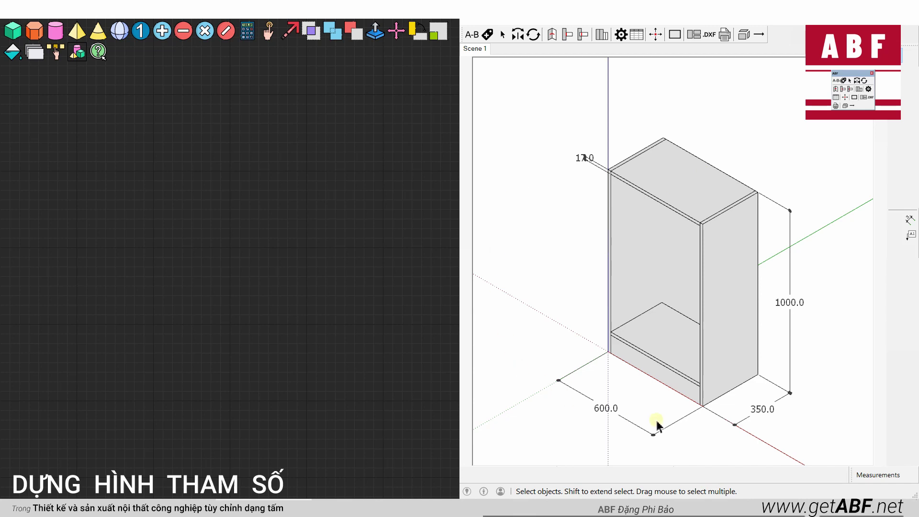
- Move the whole cabinet and its dimensions up and away from the origin
left_click_drag(503, 100, 818, 461)
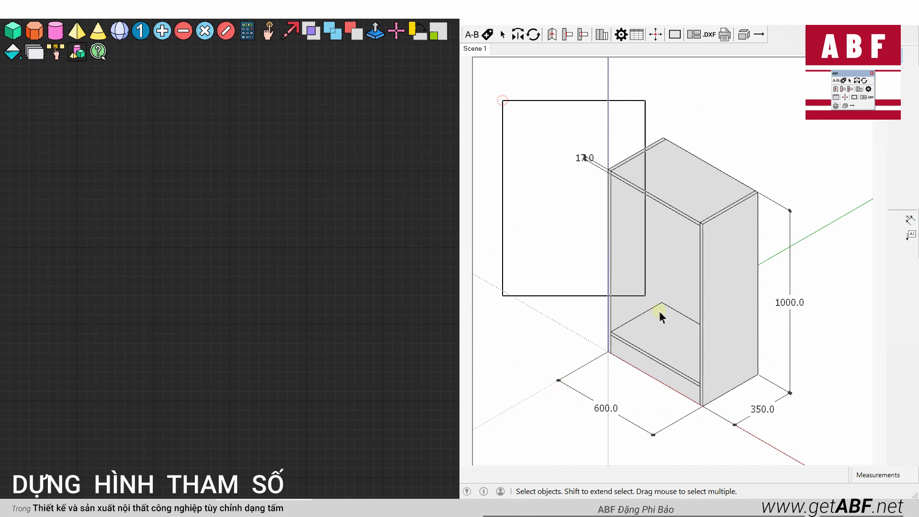
key("m")
left_click(782, 450)
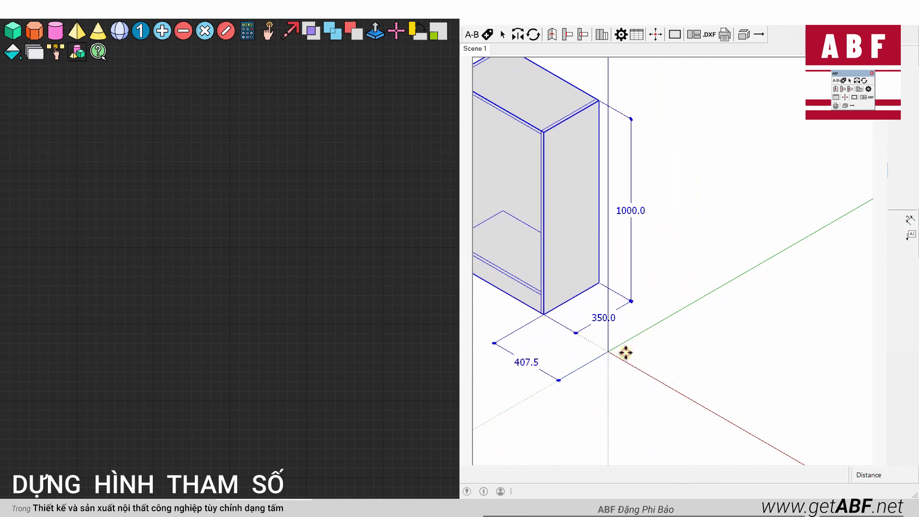
left_click(512, 167)
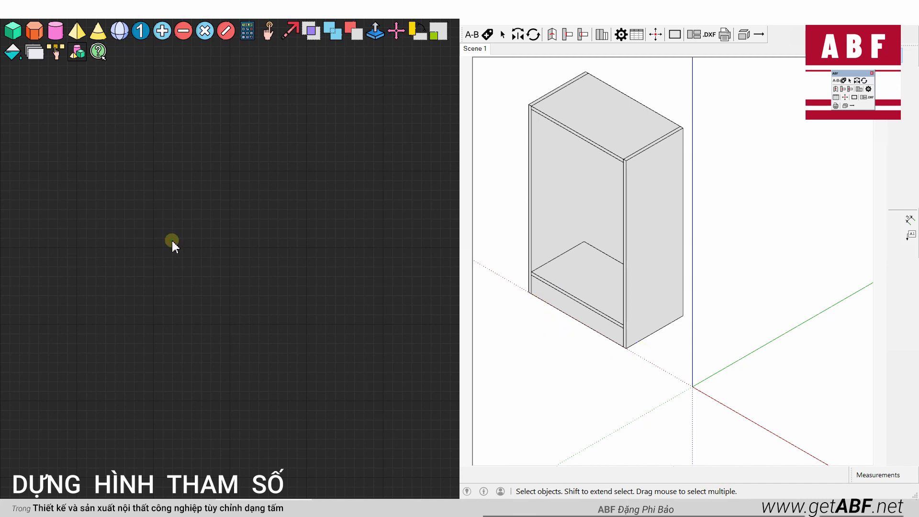
- Add a Number node labelled Chiều Rộng with value 400
left_click(144, 40)
left_click_drag(263, 173, 242, 280)
left_click_drag(118, 239, 127, 281)
left_click(125, 282)
type("Chiều R")
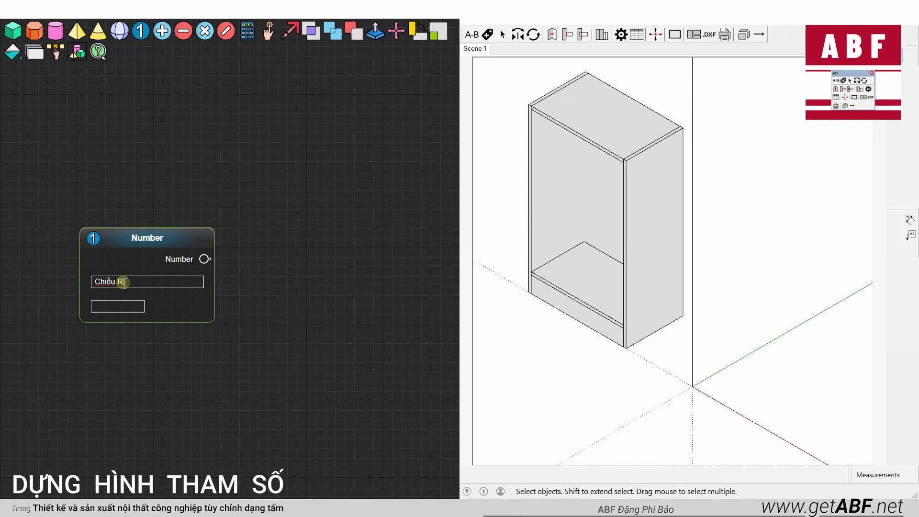
type("ộng")
key("Tab")
type("30")
left_click(113, 191)
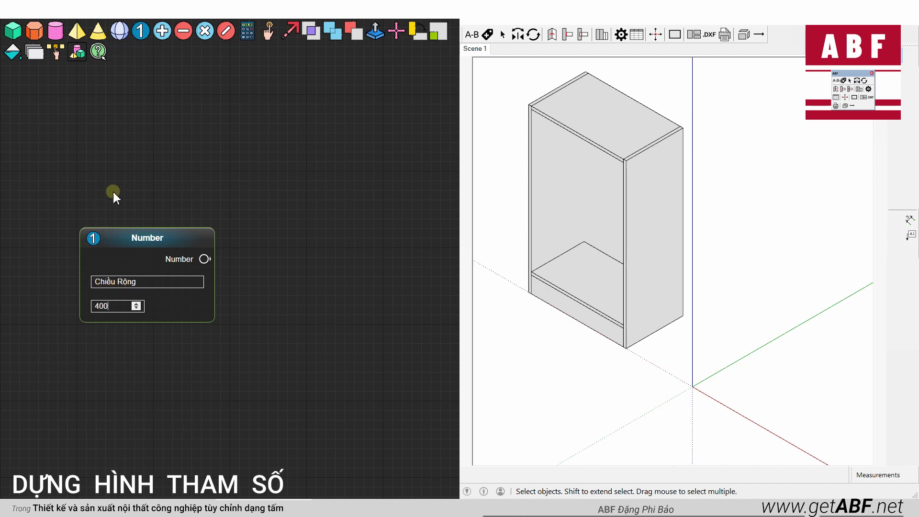
- Add a second Number node, Chiều Sâu, with value 350
left_click(140, 30)
left_click(143, 119)
left_click_drag(143, 119, 289, 248)
left_click(280, 277)
type("Chiều Sâu")
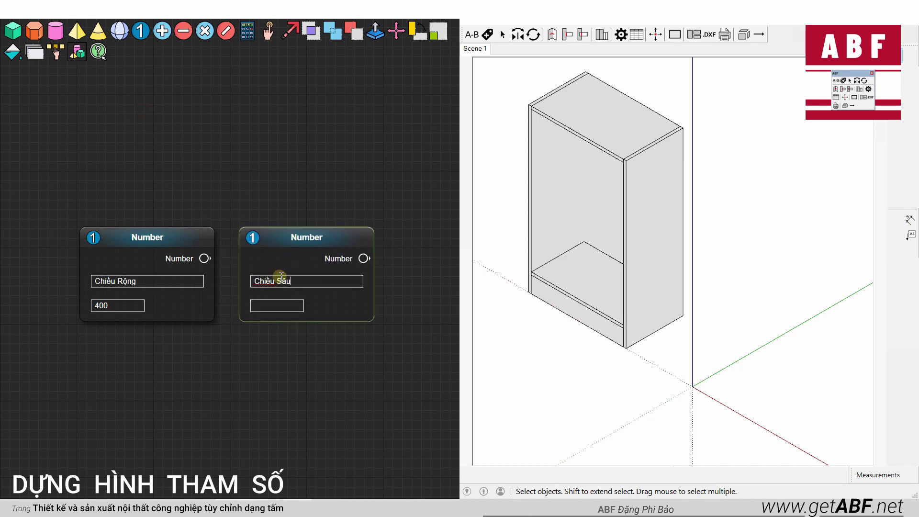
left_click(277, 306)
type("350")
- Add a third Number node, Chiều Cao, with value 600, stacking the nodes in a column
left_click(140, 31)
left_click(140, 355)
left_click_drag(141, 354, 137, 381)
mouse_move(265, 257)
left_mouse_down()
mouse_move(265, 181)
mouse_move(181, 284)
left_mouse_up()
left_click(128, 417)
type("Chiều Cao")
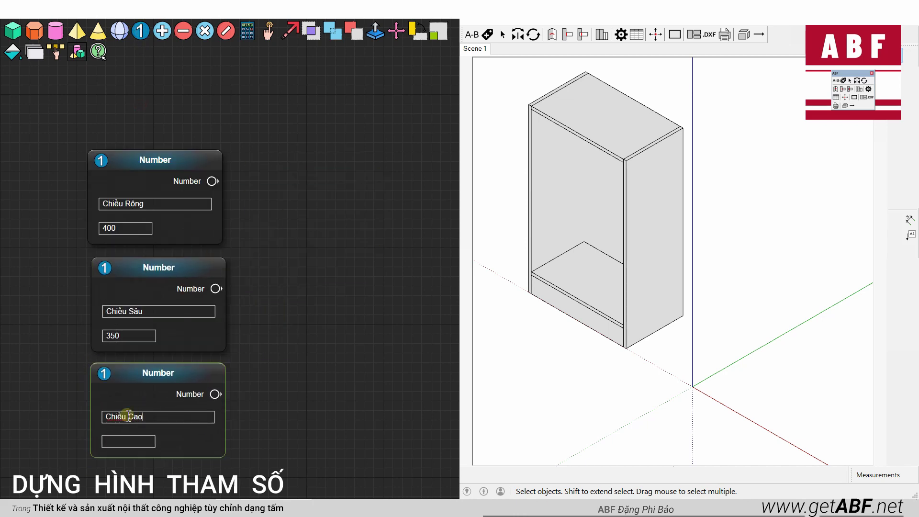
left_click(112, 440)
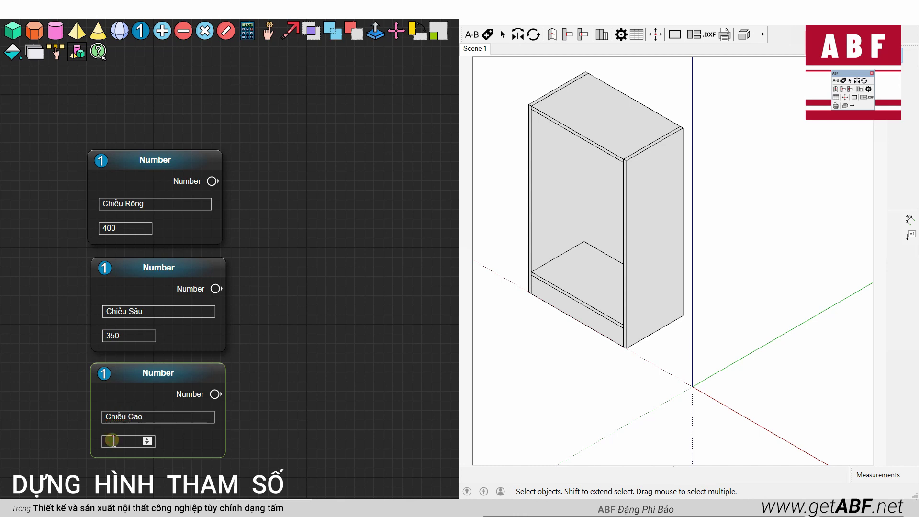
type("600")
key("Return")
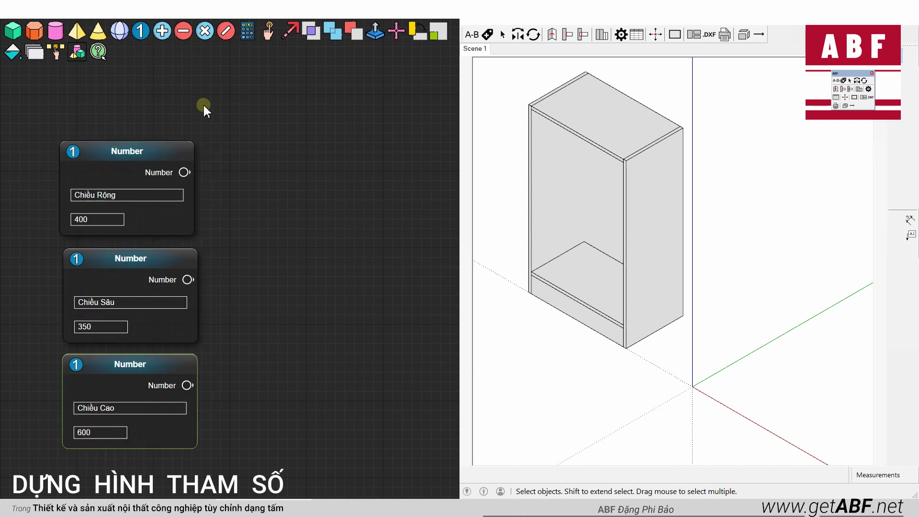
mouse_move(314, 309)
left_mouse_down()
mouse_move(331, 261)
mouse_move(341, 260)
left_mouse_up()
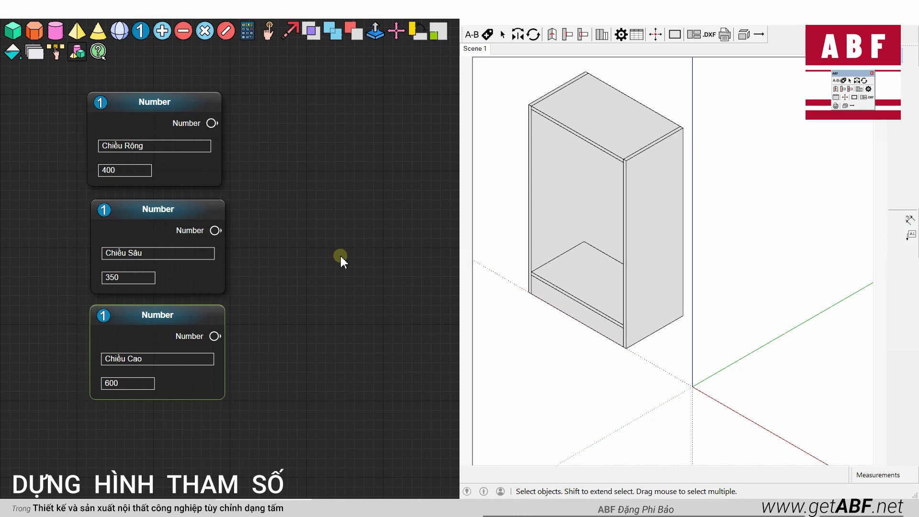
- Add a fourth Number node, Độ Dày Tấm, with value 18, under Chiều Cao
left_click(141, 30)
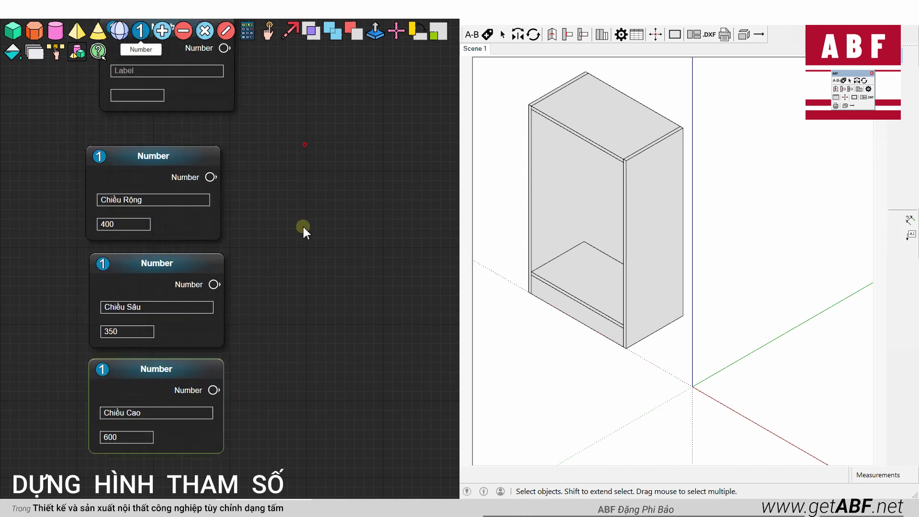
left_click_drag(158, 93, 328, 262)
left_click_drag(317, 225, 317, 107)
left_click(321, 152)
left_click_drag(320, 152, 154, 361)
left_click(156, 393)
type("Đ")
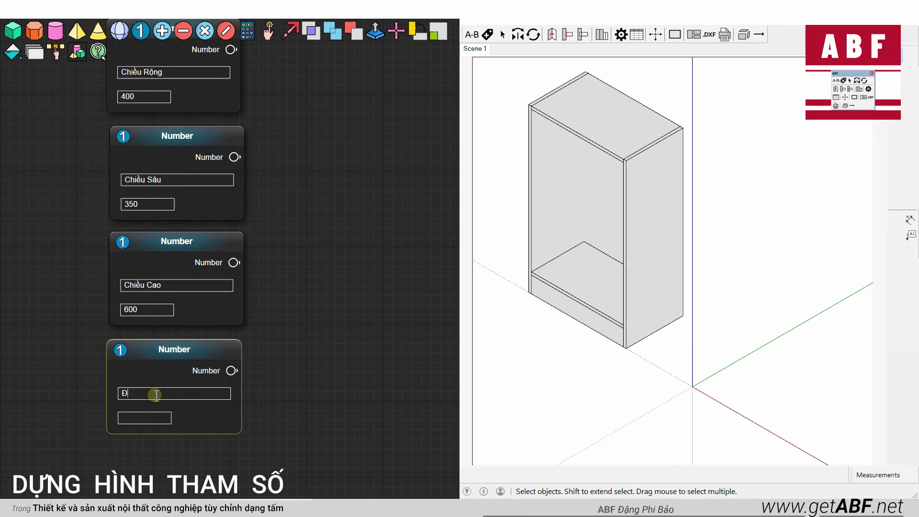
type("̣ Dày Tấm")
key("Tab")
type("1")
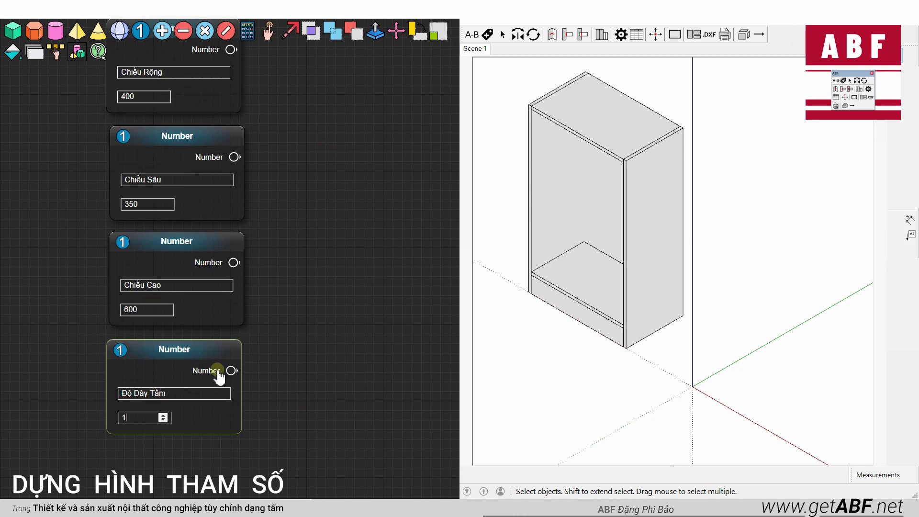
left_click(910, 220)
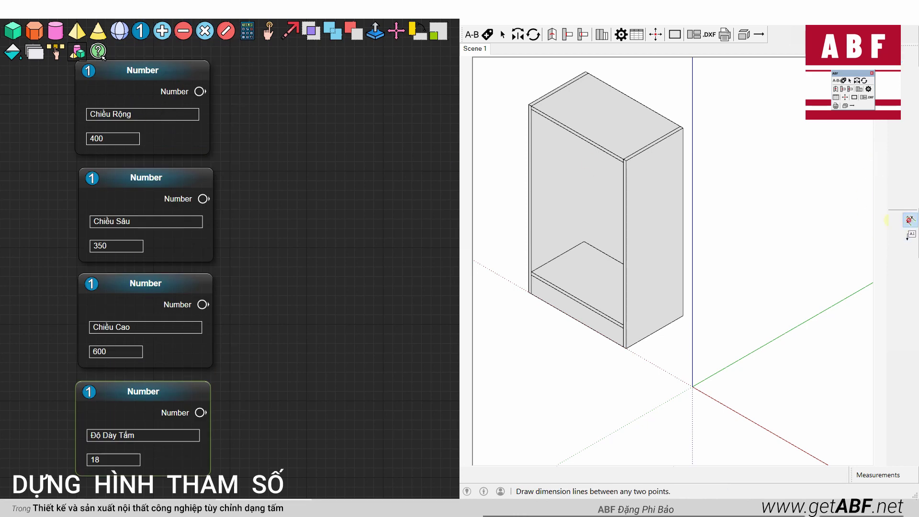
- Dimension the cabinet's 600.0 width, 350.0 depth and 1000.0 height
left_click(527, 292)
left_click(626, 349)
left_click(582, 362)
left_click(684, 316)
left_click(626, 348)
left_click(664, 367)
left_click(683, 128)
left_click(683, 315)
left_click(730, 289)
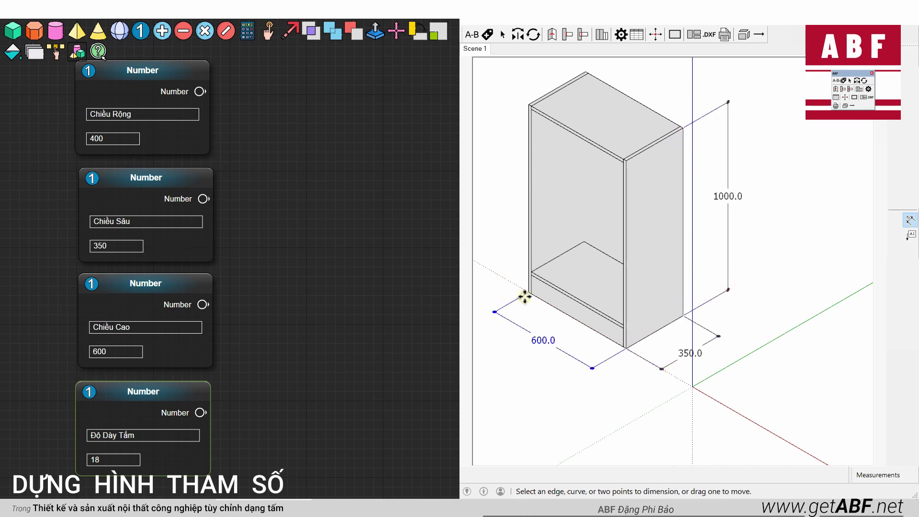
- Add the 17.0 side-panel thickness and 566.0 bottom inner-width dimensions
left_click(532, 293)
left_click(512, 301)
scroll(580, 369, "up", 1)
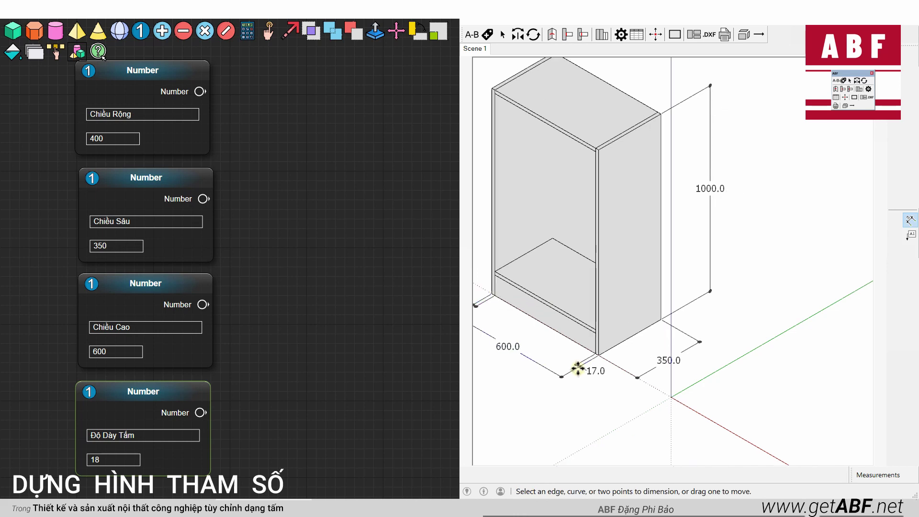
mouse_move(609, 349)
middle_mouse_down()
mouse_move(698, 354)
mouse_move(701, 382)
middle_mouse_up()
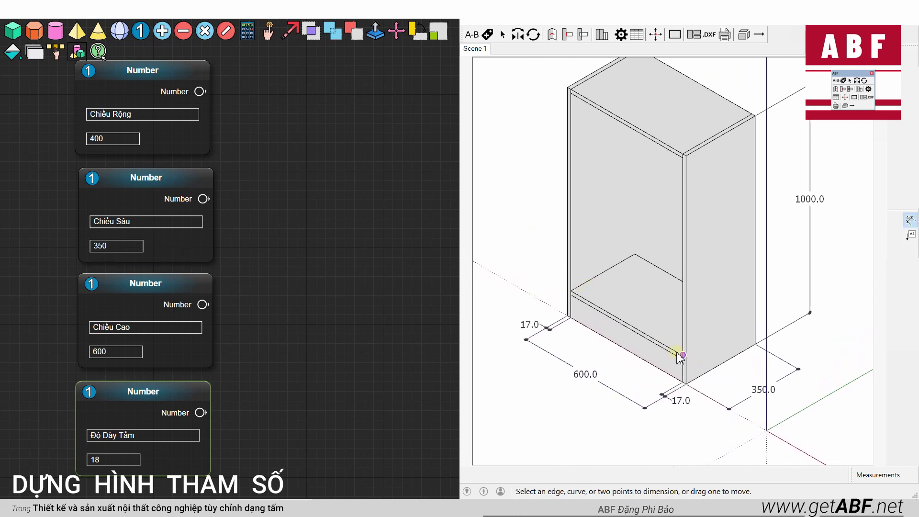
left_click(572, 322)
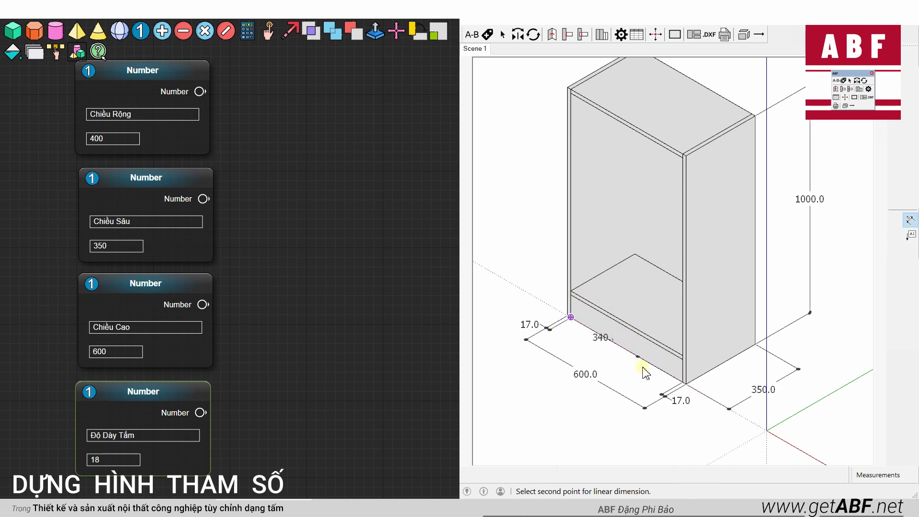
left_click(682, 383)
left_click(657, 392)
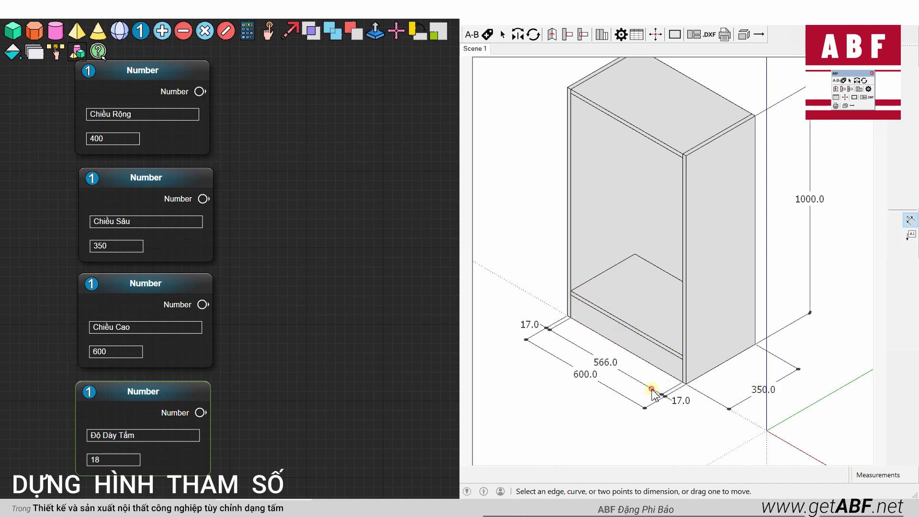
- Replace the 566.0 text with '=Chiều rộng - 2*Độ dày tấm' and move it below 600.0
double_click(608, 365)
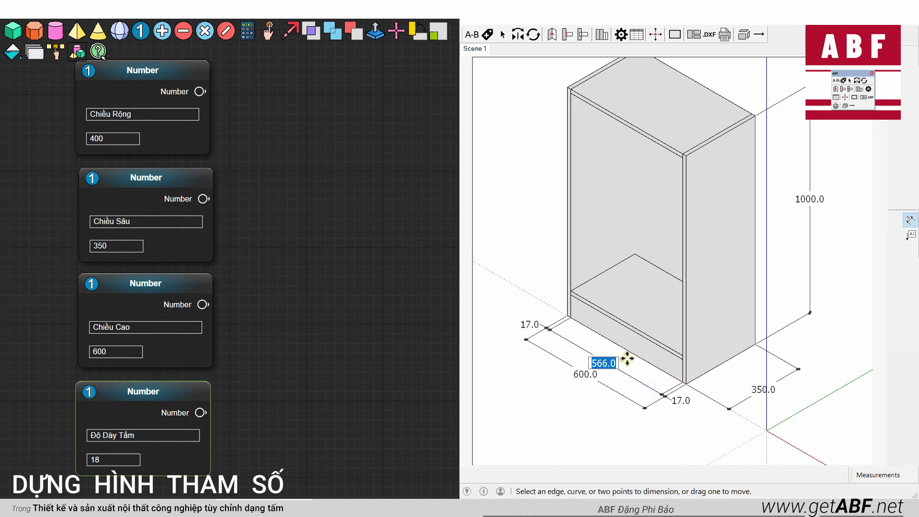
type("=C")
type("hiều rộng -2*Độ dày tấm")
key("Return")
key("space")
left_click(593, 362)
left_click_drag(593, 367, 539, 405)
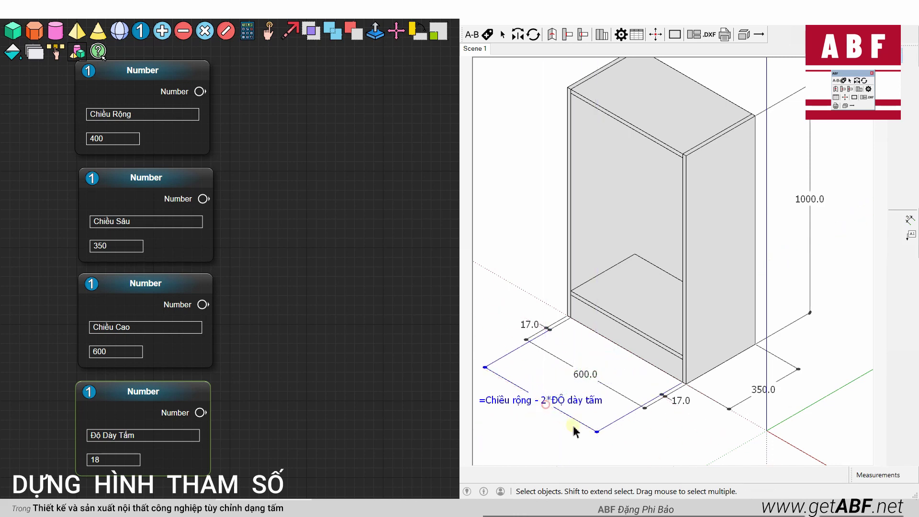
- Add a Calculate node beside the four Number nodes
left_click(250, 43)
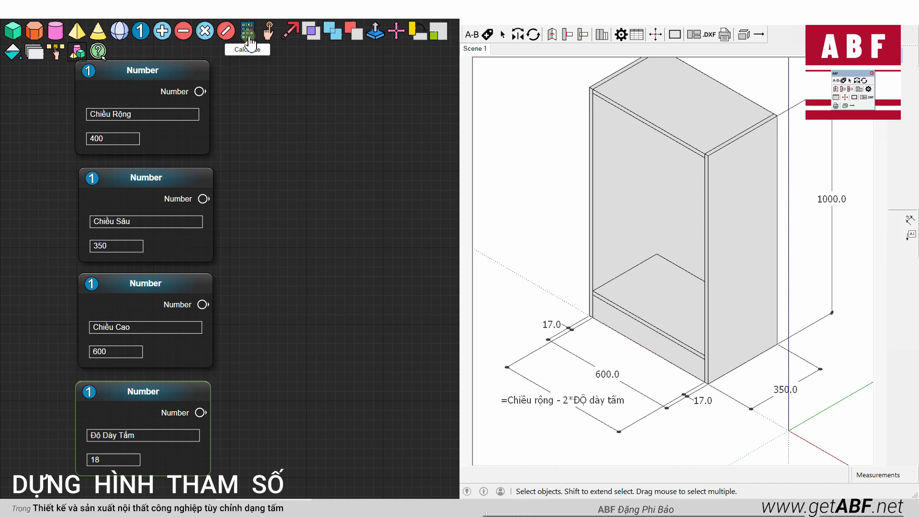
left_click(119, 92)
left_click_drag(119, 92, 344, 262)
left_click_drag(249, 226, 205, 162)
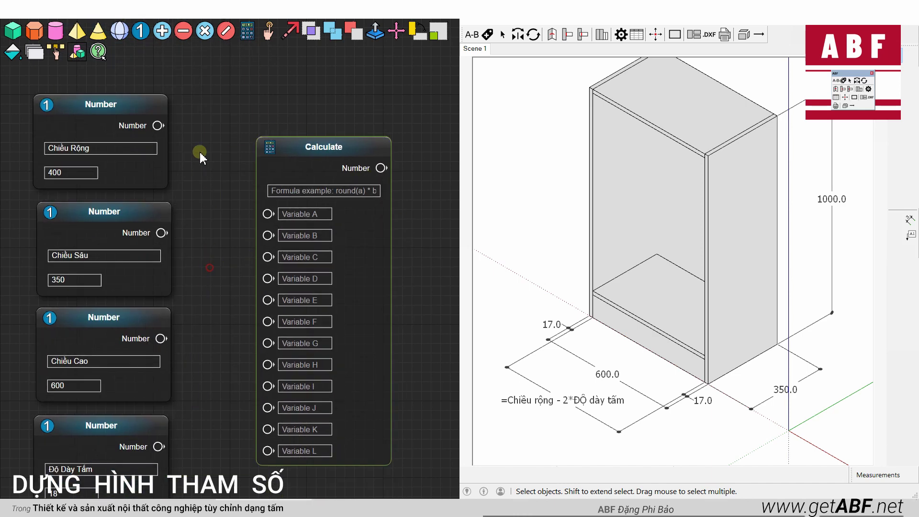
scroll(205, 162, "down", 2)
left_click_drag(259, 144, 287, 158)
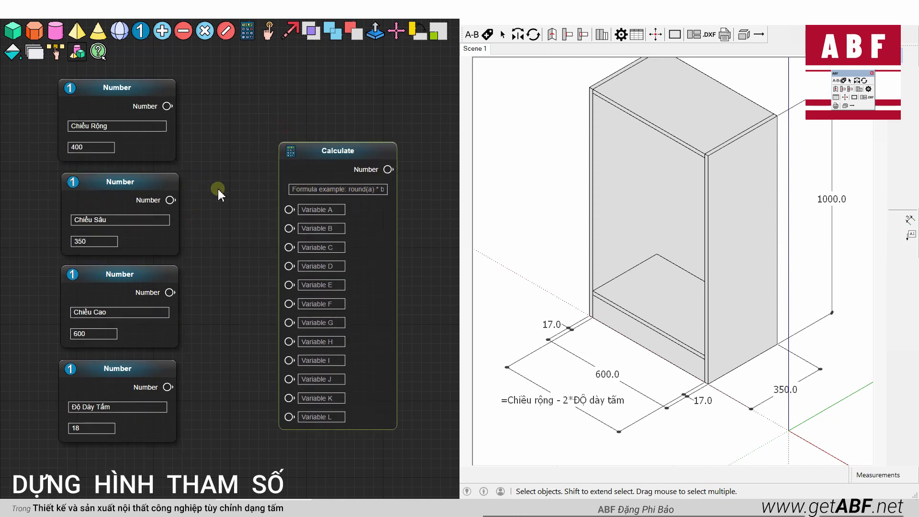
left_click_drag(222, 193, 225, 199)
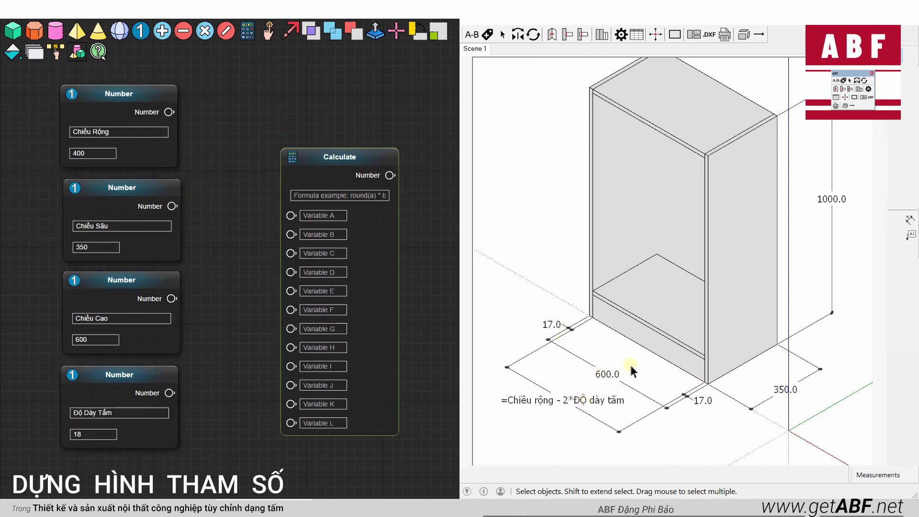
- Wire Chiều Rộng to Variable A, Độ Dày Tấm to Variable B, with formula A-2*B
left_click_drag(169, 113, 291, 216)
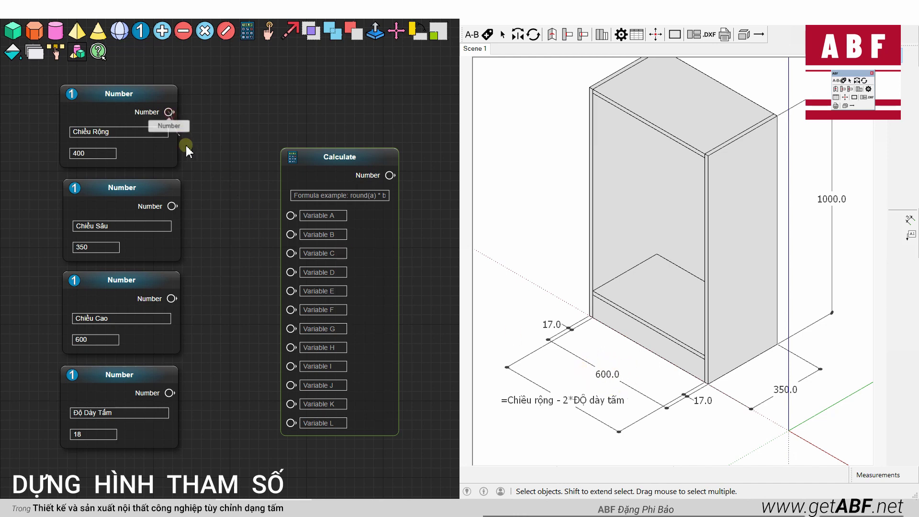
left_click(263, 230)
left_click_drag(169, 393, 291, 235)
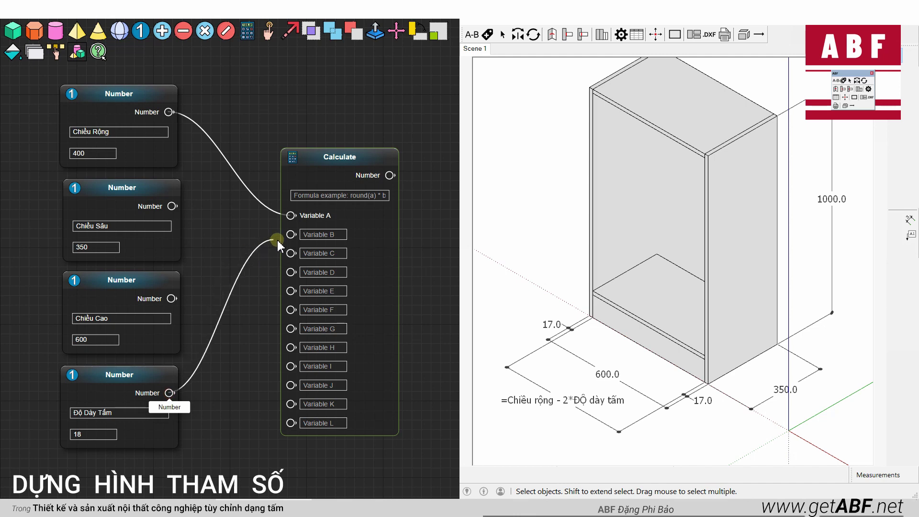
left_click(582, 409)
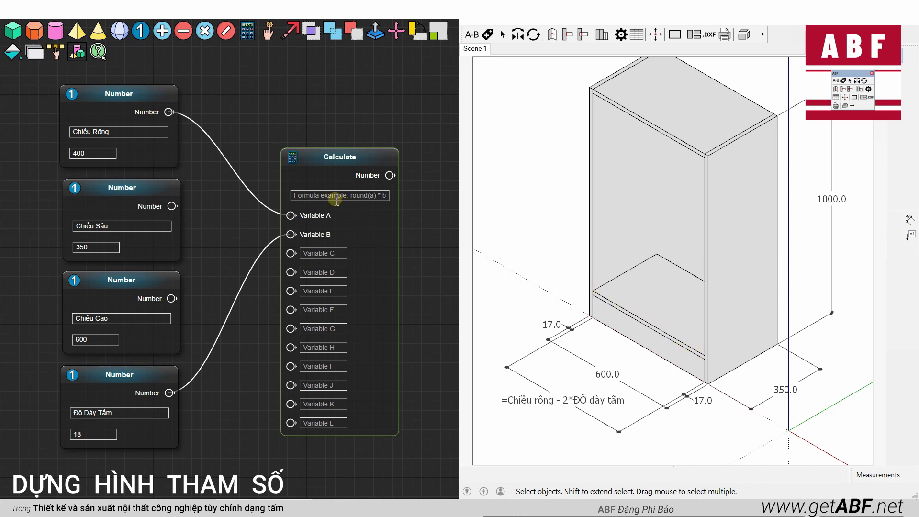
type("A-2*B")
- Move the Calculate node below the Number nodes and add a Draw box node to their right
scroll(310, 98, "down", 2)
scroll(312, 113, "down", 1)
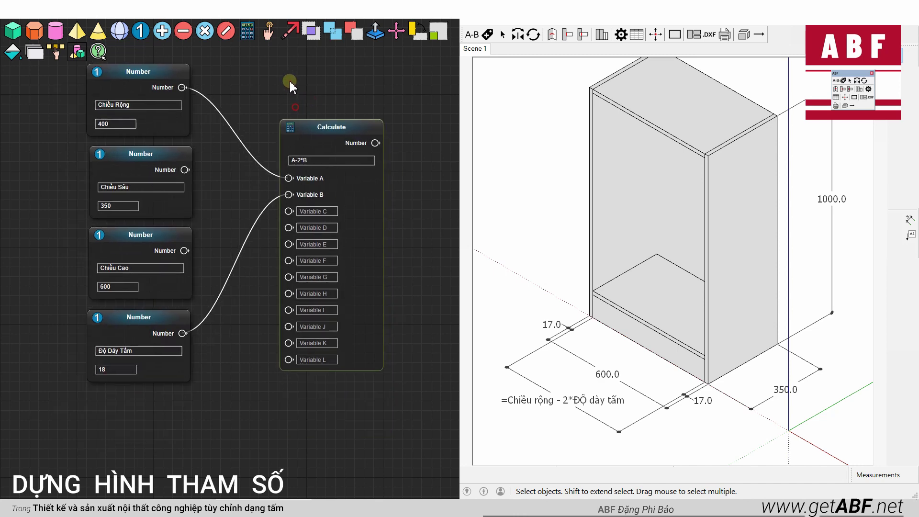
left_click_drag(315, 111, 324, 359)
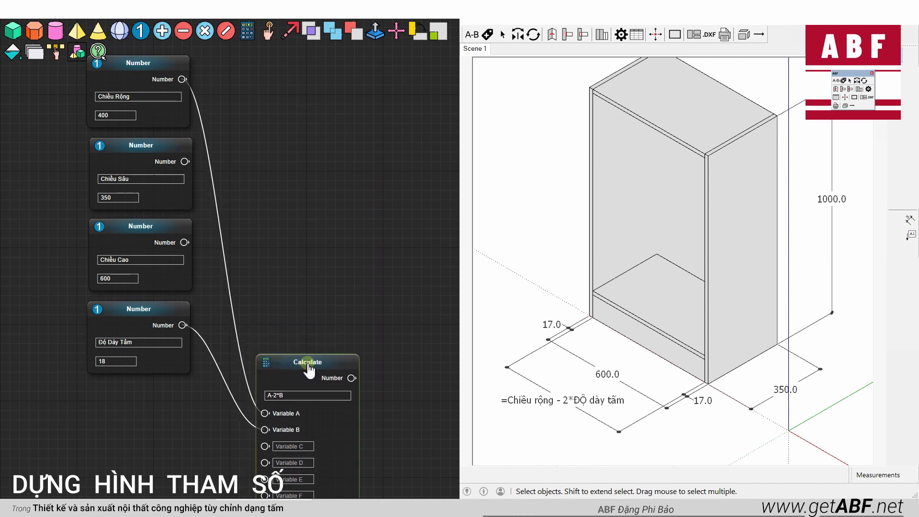
scroll(314, 304, "down", 2)
left_click_drag(318, 300, 257, 269)
left_click(14, 29)
mouse_move(120, 90)
left_mouse_down()
mouse_move(247, 147)
mouse_move(378, 177)
mouse_move(420, 170)
left_mouse_up()
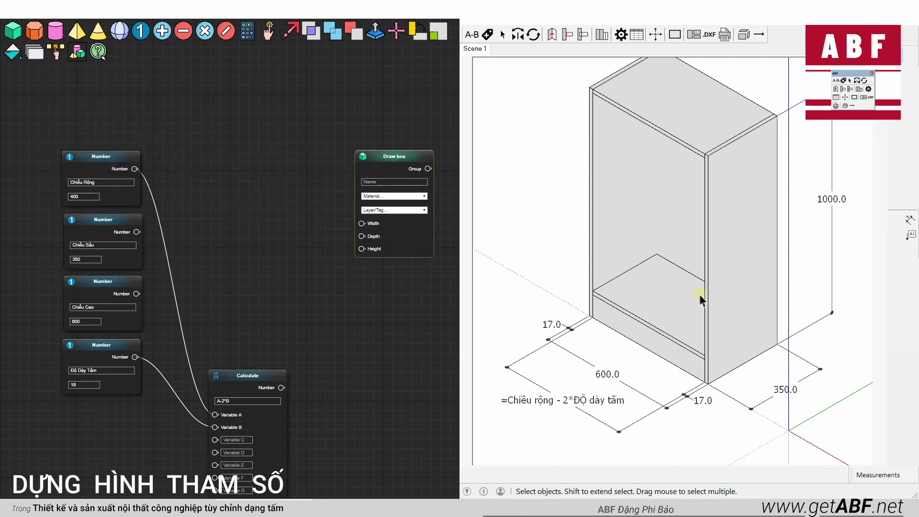
- Name the Draw box node 'Hông Trái'
scroll(717, 410, "down", 2)
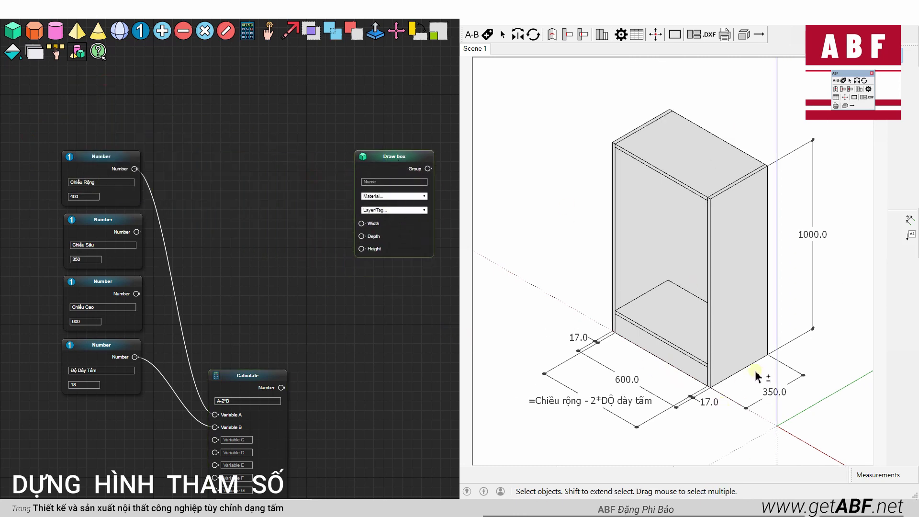
middle_click_drag(758, 378, 688, 260, "shift")
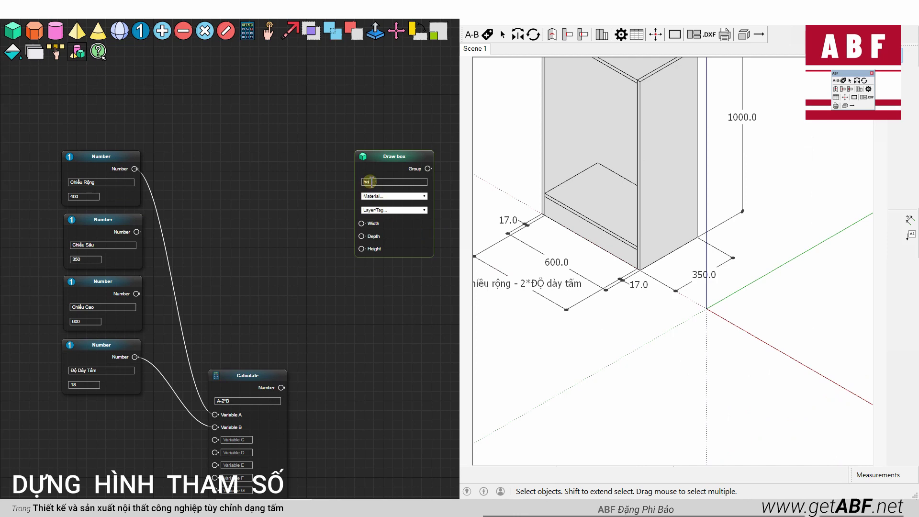
type("Hông")
type("Trái")
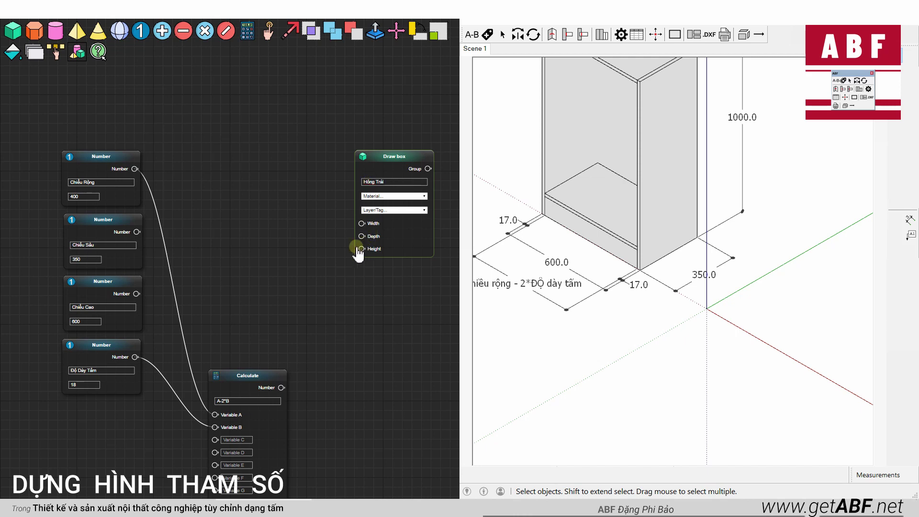
scroll(367, 223, "up", 3)
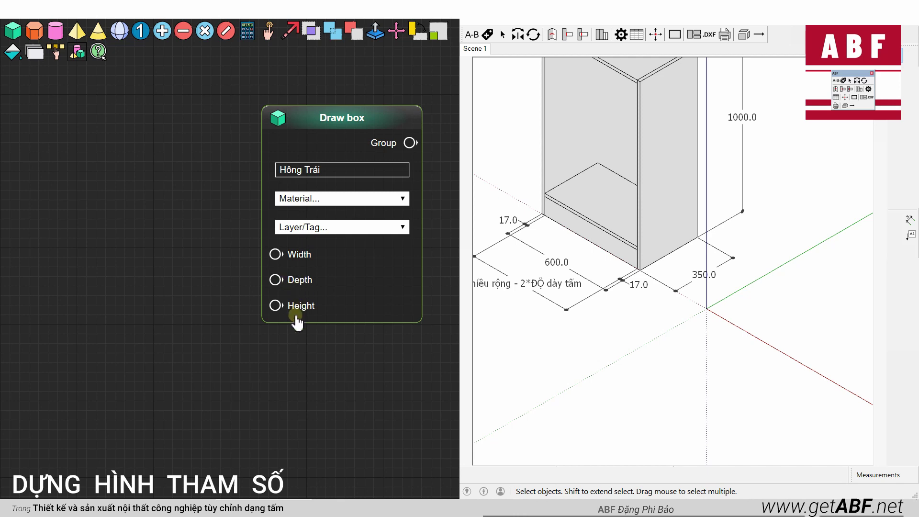
scroll(298, 314, "down", 3)
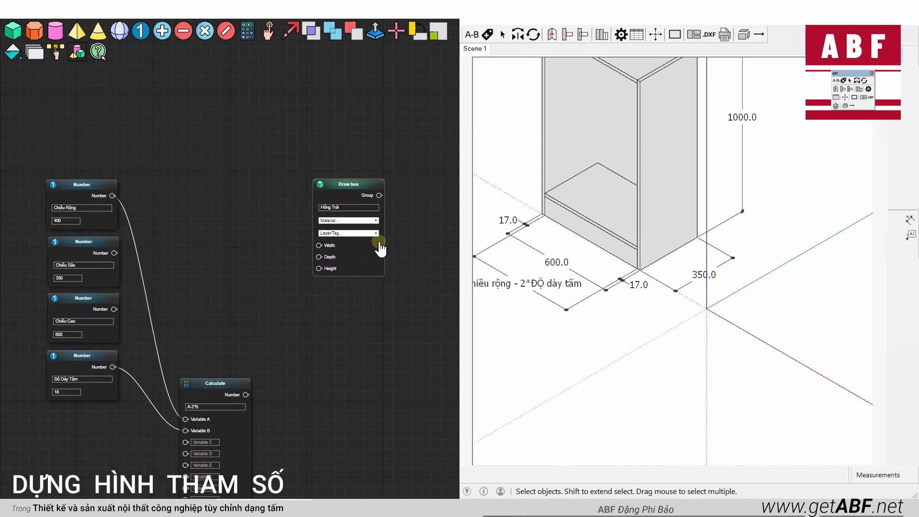
left_click(559, 119)
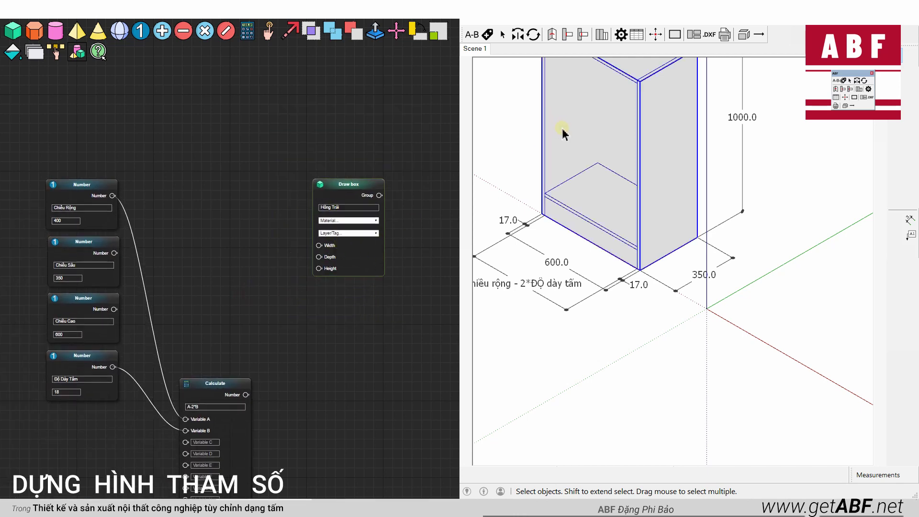
scroll(564, 134, "down", 3)
- Label the cabinet's left side panel 'Hông Trái' with a leader text
left_click(911, 236)
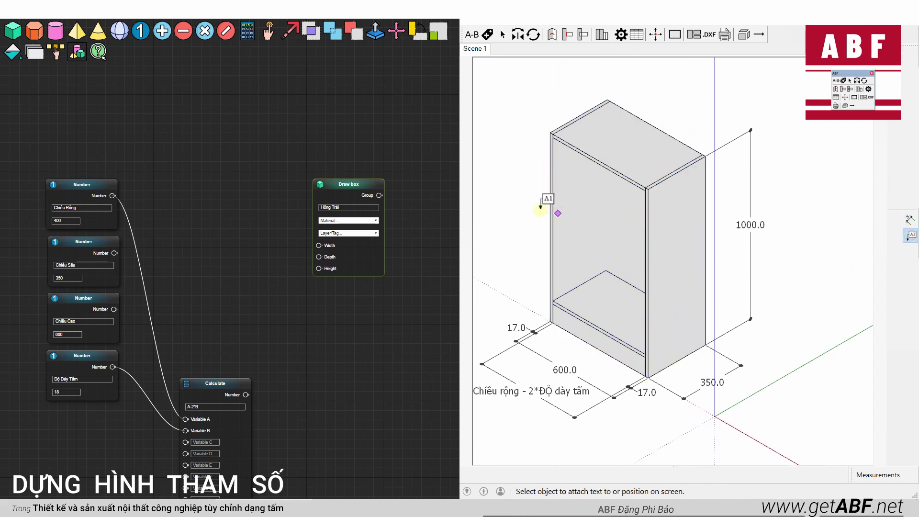
left_click(556, 209)
left_click(520, 194)
middle_click_drag(582, 209, 604, 210, "shift")
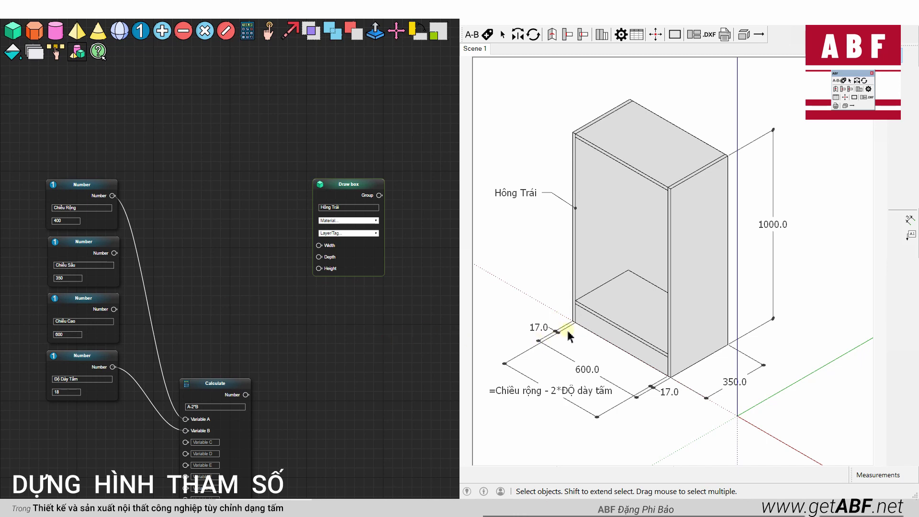
- Wire Độ Dày Tấm, Chiều Sâu and Chiều Cao into the Draw box's Width, Depth and Height
left_click(253, 322)
left_click_drag(112, 366, 318, 246)
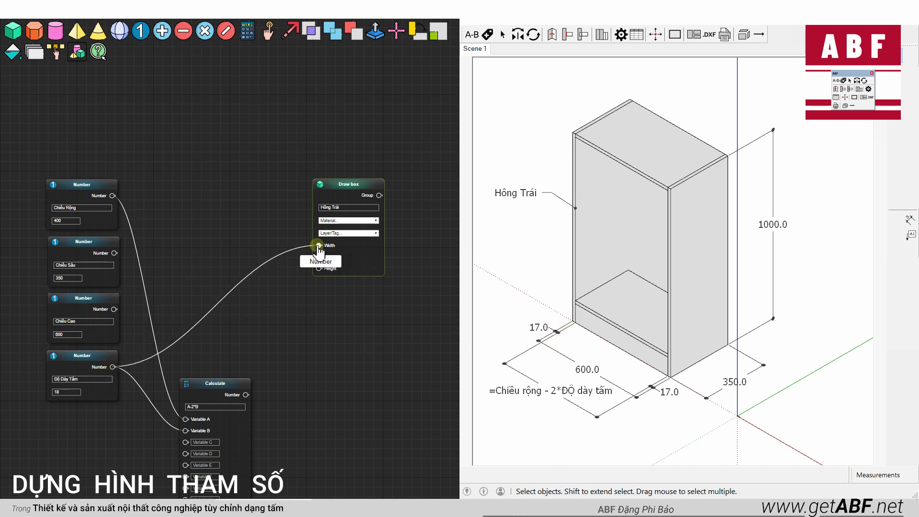
scroll(755, 427, "up", 3)
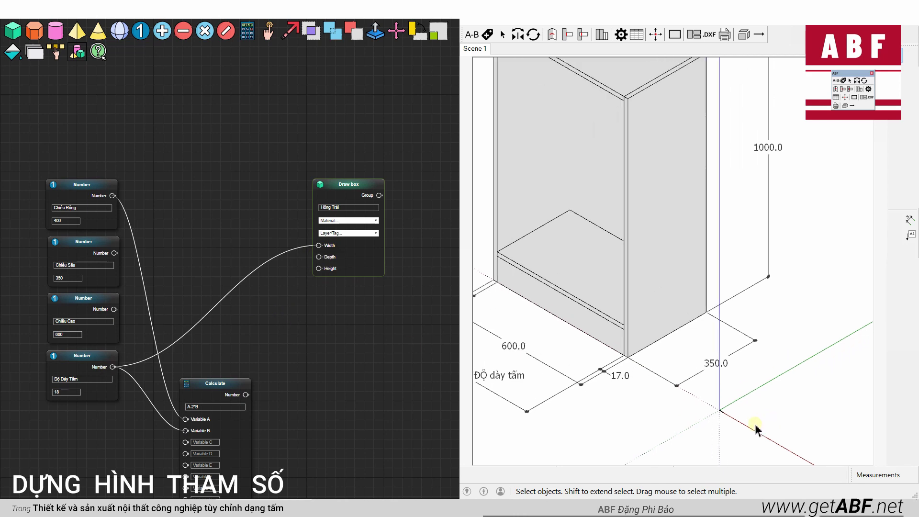
scroll(714, 408, "up", 3)
scroll(713, 409, "up", 2)
scroll(709, 423, "down", 3)
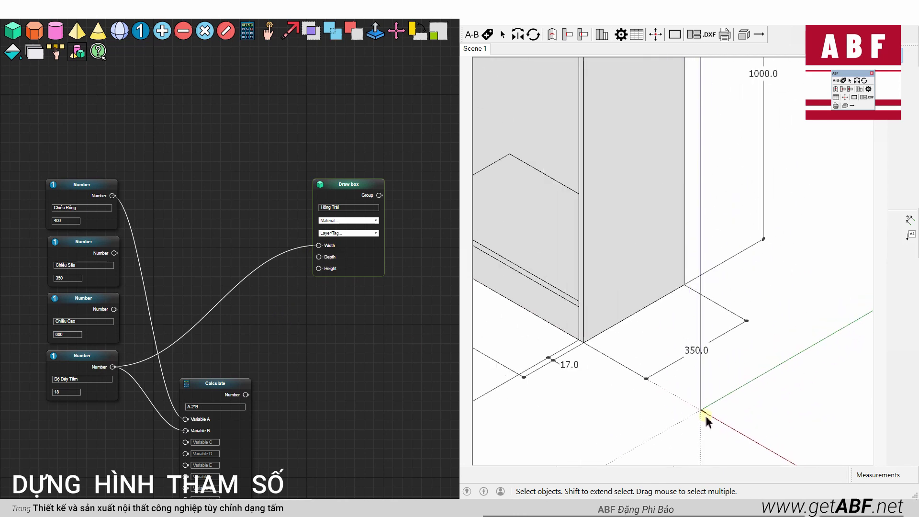
scroll(707, 418, "down", 3)
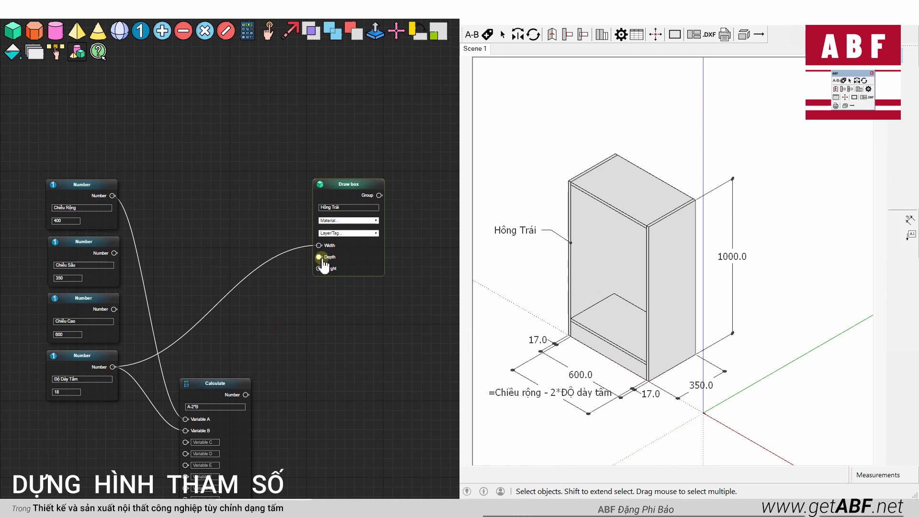
left_click_drag(114, 252, 317, 257)
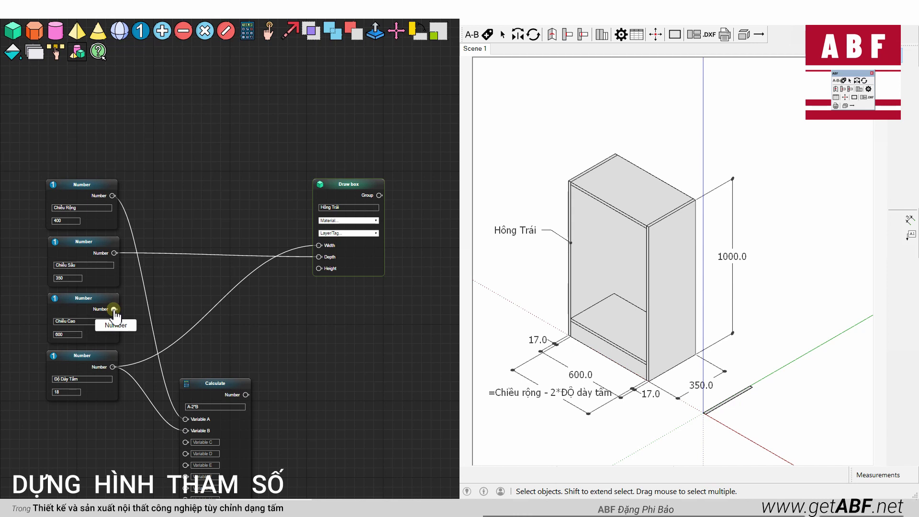
left_click_drag(114, 309, 318, 269)
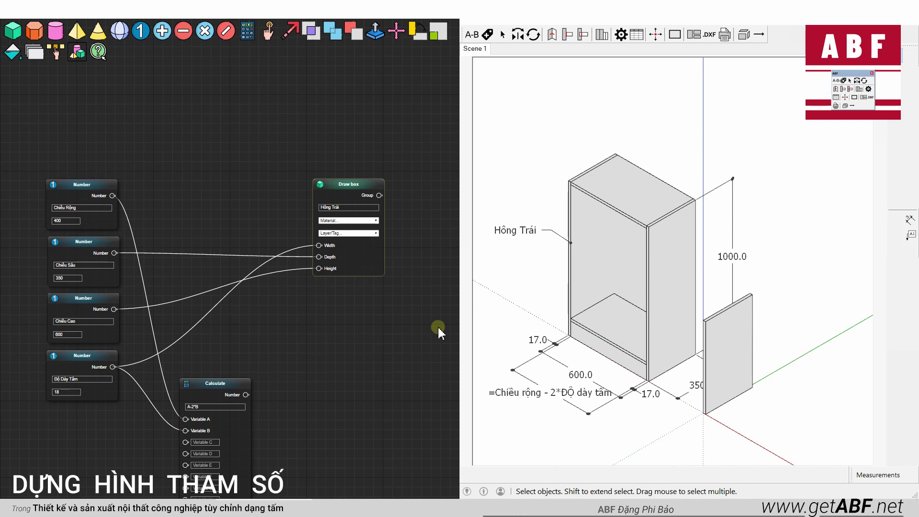
- Select the generated side panel and add a second Draw box node
left_click(738, 358)
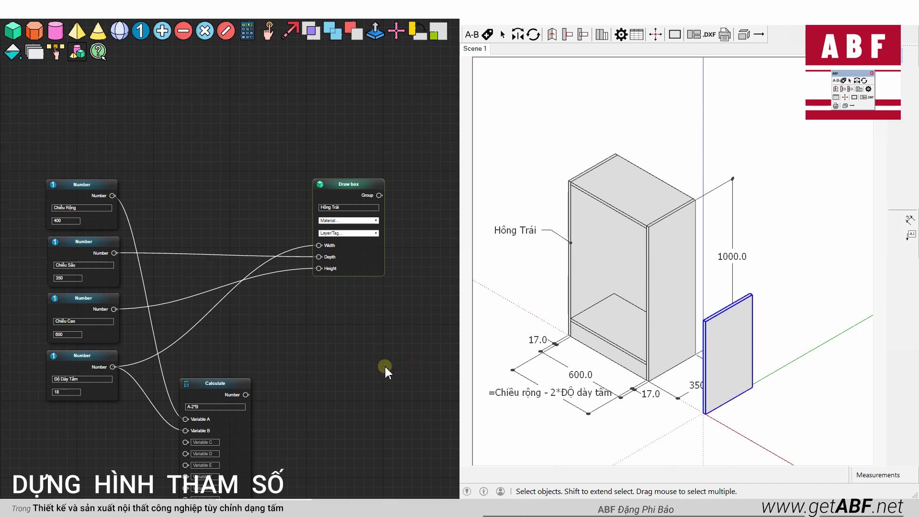
left_click_drag(384, 365, 382, 304)
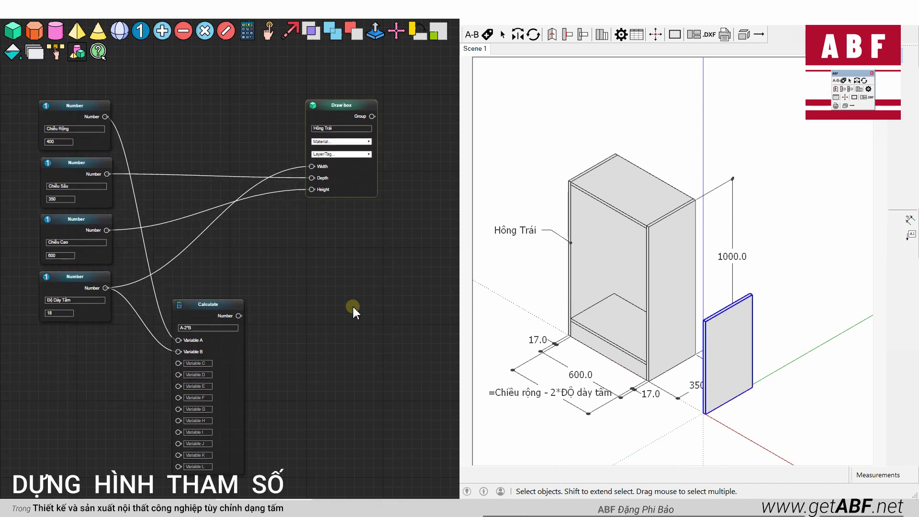
scroll(345, 333, "down", 1)
scroll(336, 326, "down", 1)
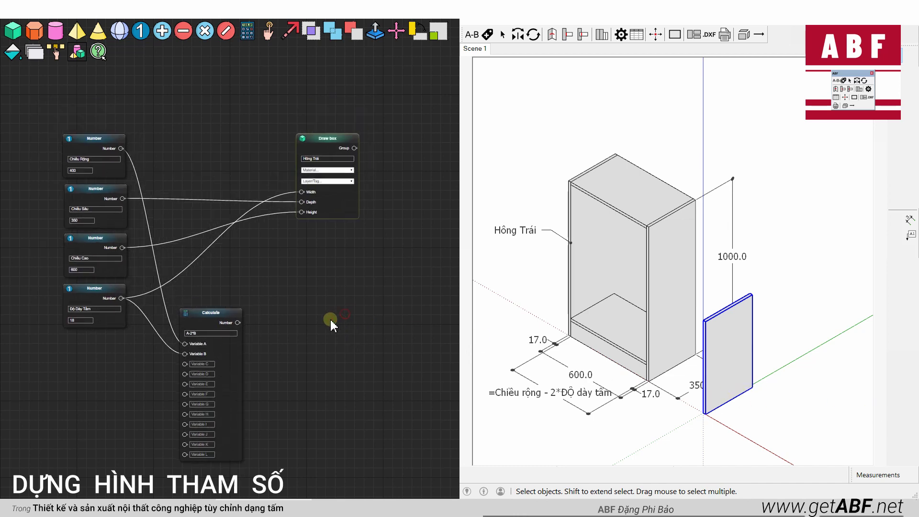
left_click(16, 53)
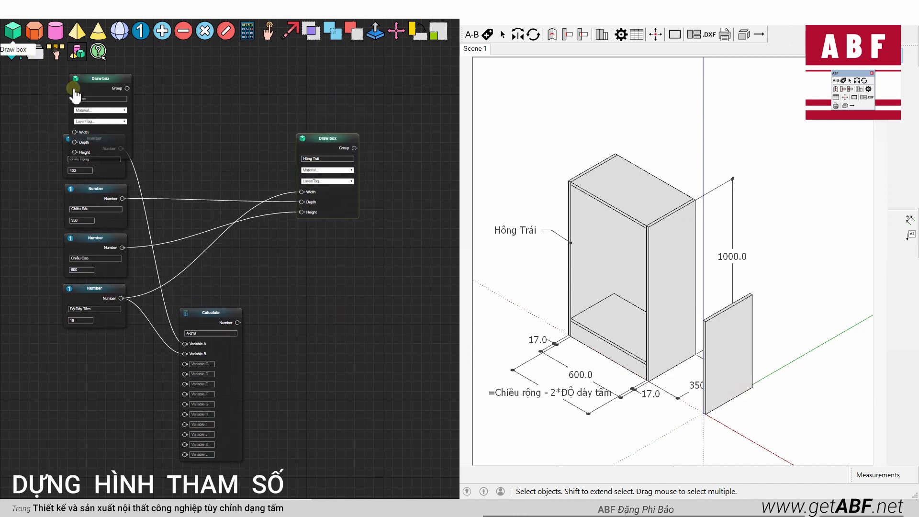
- Feed Calculate, Chiều Sâu and Độ Dày Tấm into the second Draw box's Width, Depth and Height
left_click(326, 256)
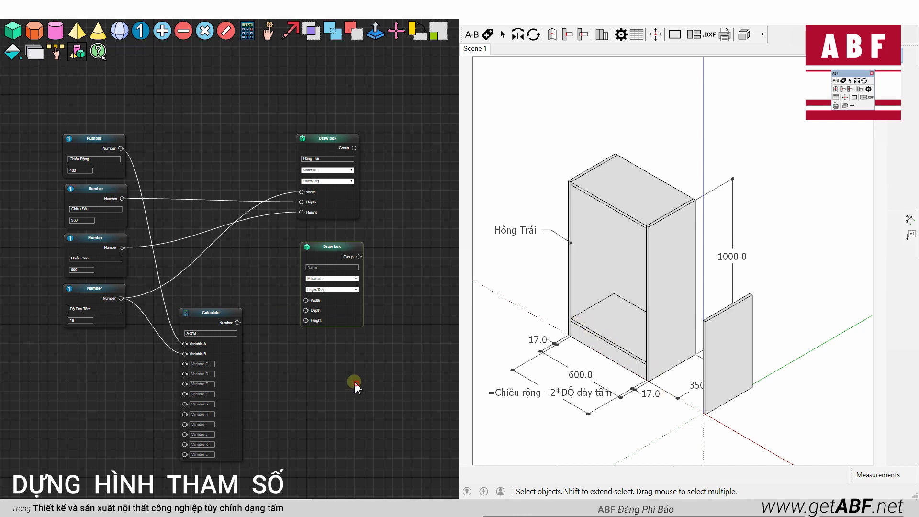
left_click_drag(237, 323, 306, 301)
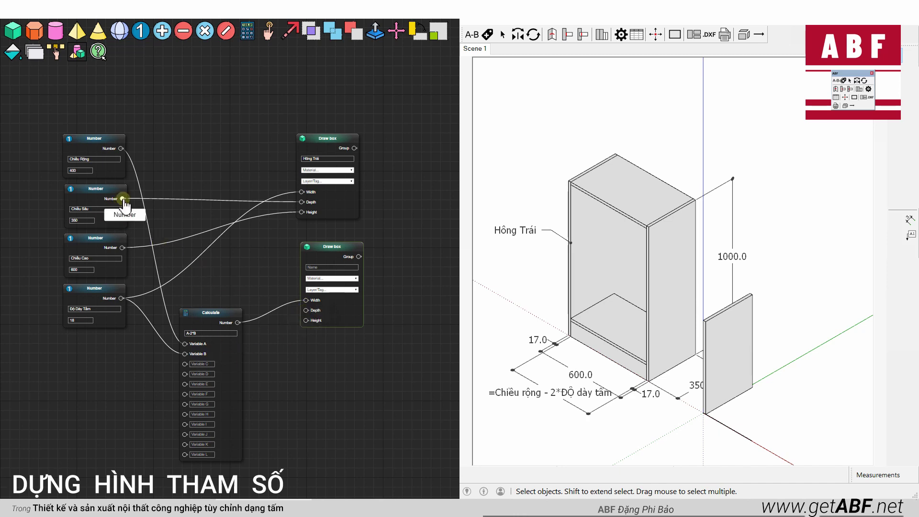
left_click_drag(144, 225, 306, 310)
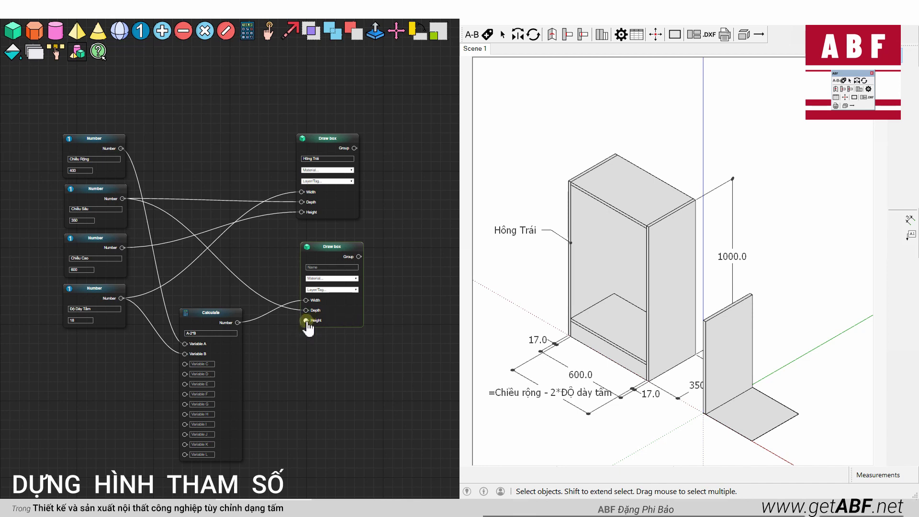
scroll(732, 434, "up", 3)
scroll(747, 441, "up", 2)
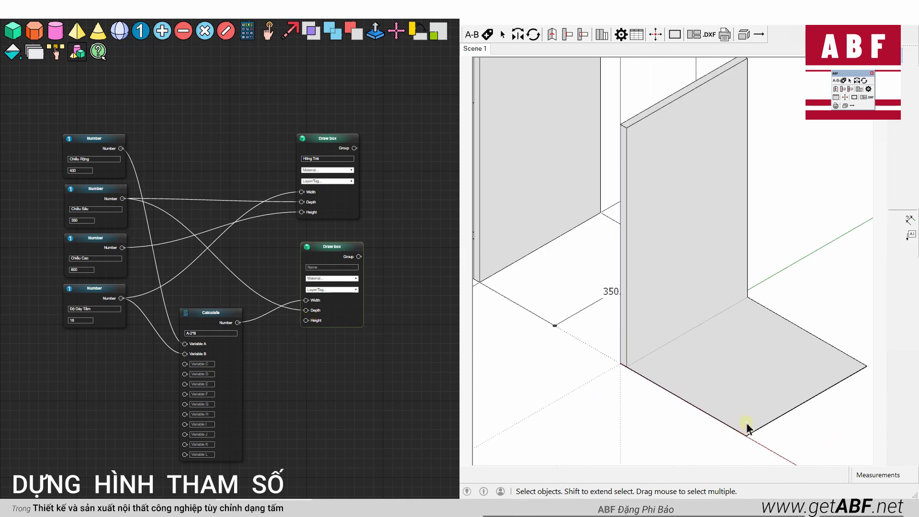
scroll(743, 435, "down", 2)
left_click_drag(121, 298, 306, 321)
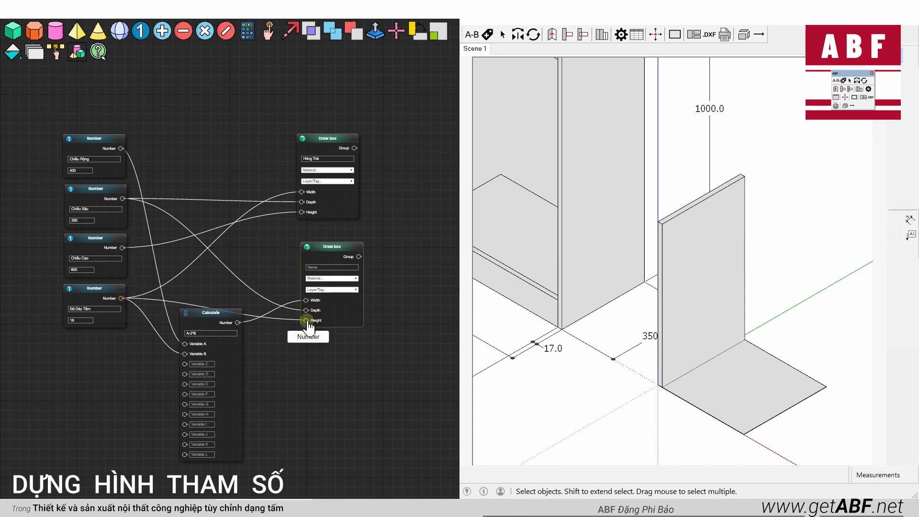
left_click(686, 378)
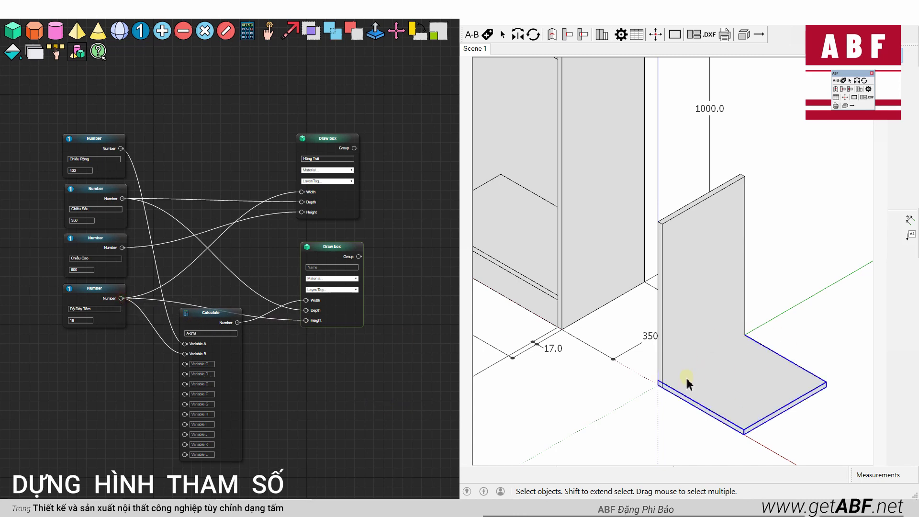
- Check the floor panel's Entity Info, then reselect the panel
right_click(735, 382)
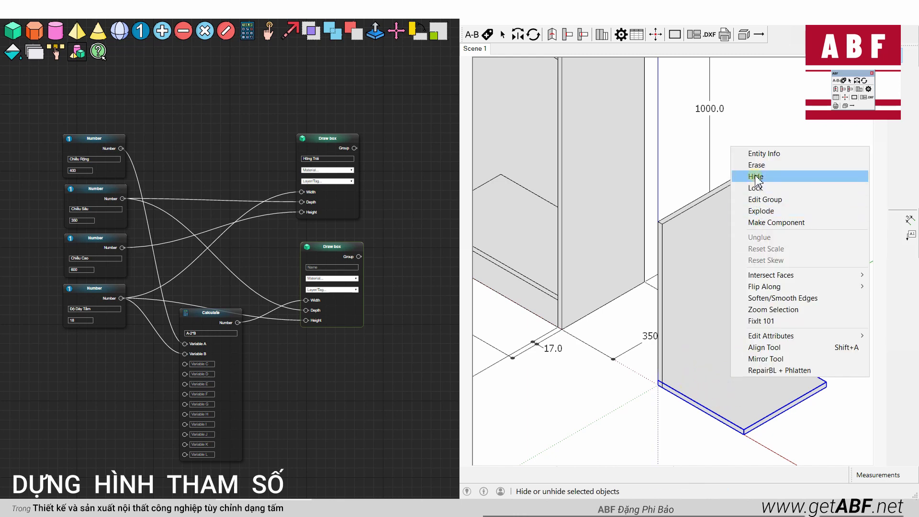
left_click(760, 156)
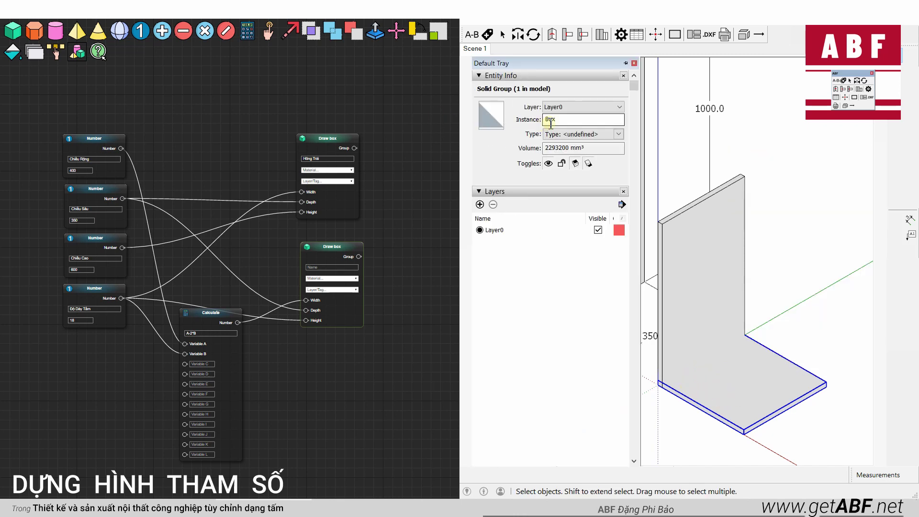
left_click(795, 149)
left_click(724, 364)
- Enter 'Đáy' as the second Draw box node's name
left_click(330, 278)
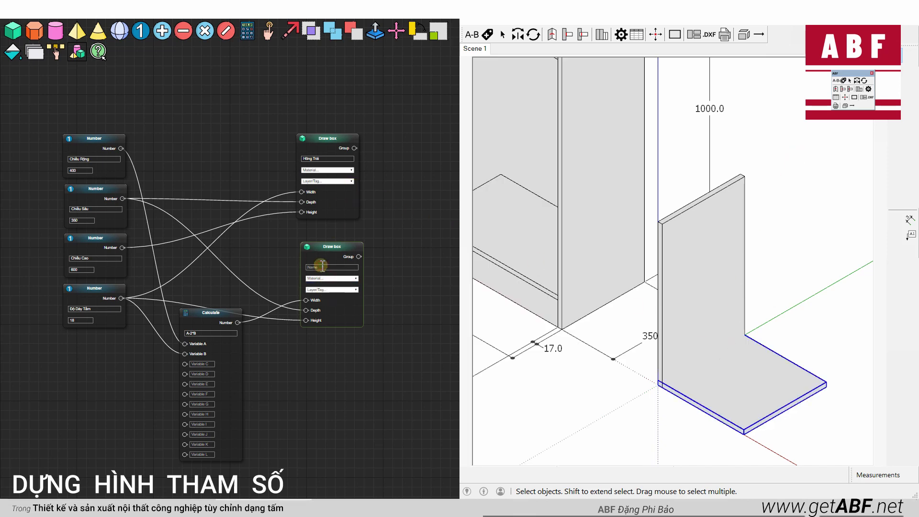
type("Đáy")
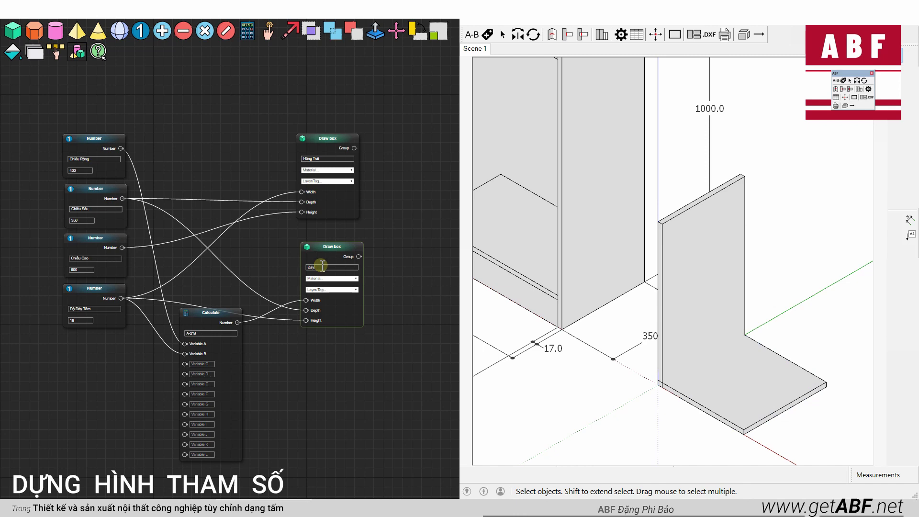
scroll(373, 417, "up", 1)
scroll(325, 338, "up", 1)
scroll(324, 353, "up", 1)
scroll(322, 419, "up", 1)
left_click_drag(370, 396, 361, 377)
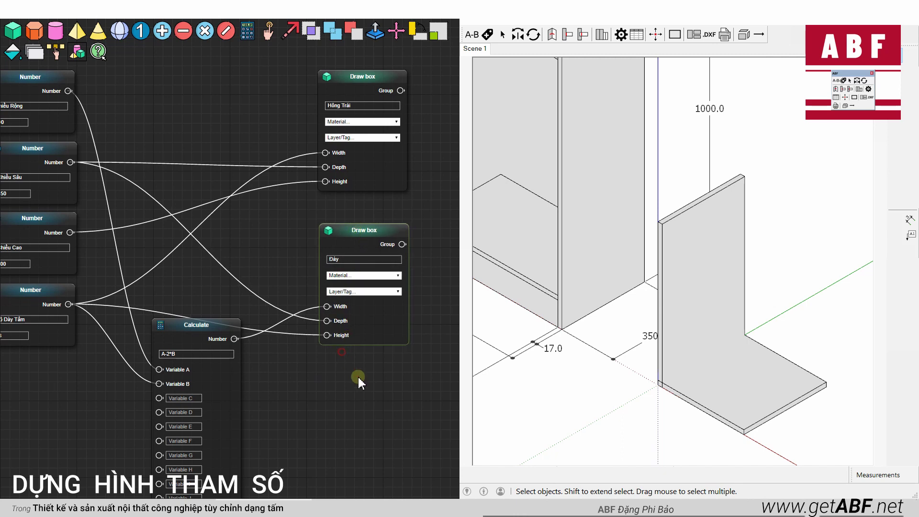
- Move the Đáy bottom panel from its corner toward the side panel
scroll(354, 368, "down", 3)
scroll(617, 381, "down", 3)
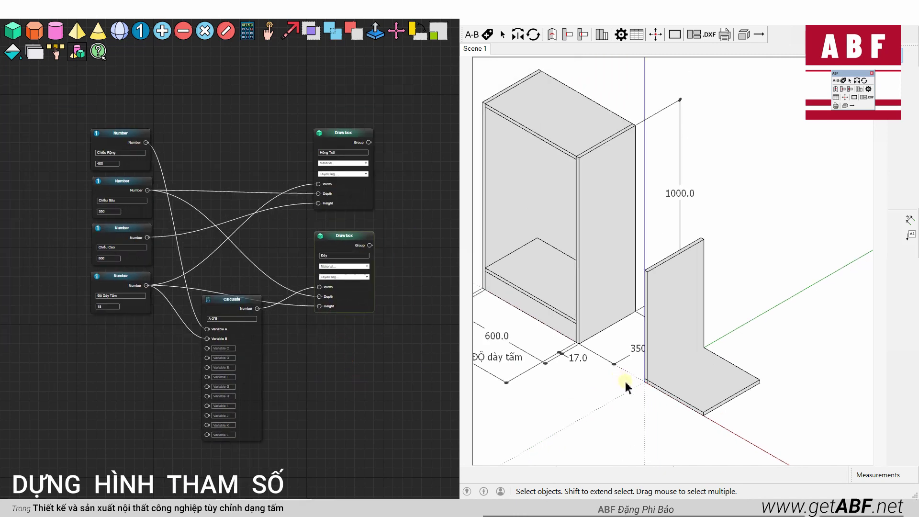
scroll(661, 390, "up", 3)
scroll(644, 362, "up", 2)
scroll(638, 373, "up", 2)
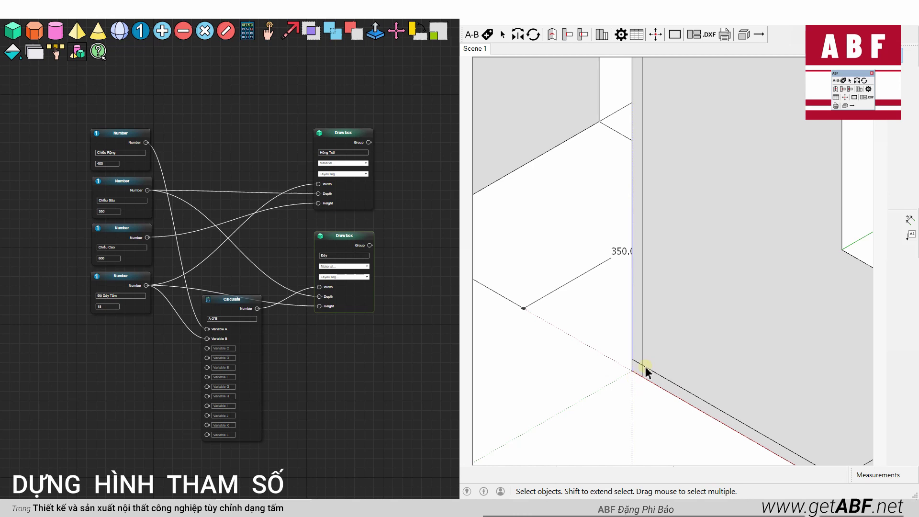
scroll(630, 366, "down", 2)
scroll(644, 373, "down", 2)
left_click(644, 373)
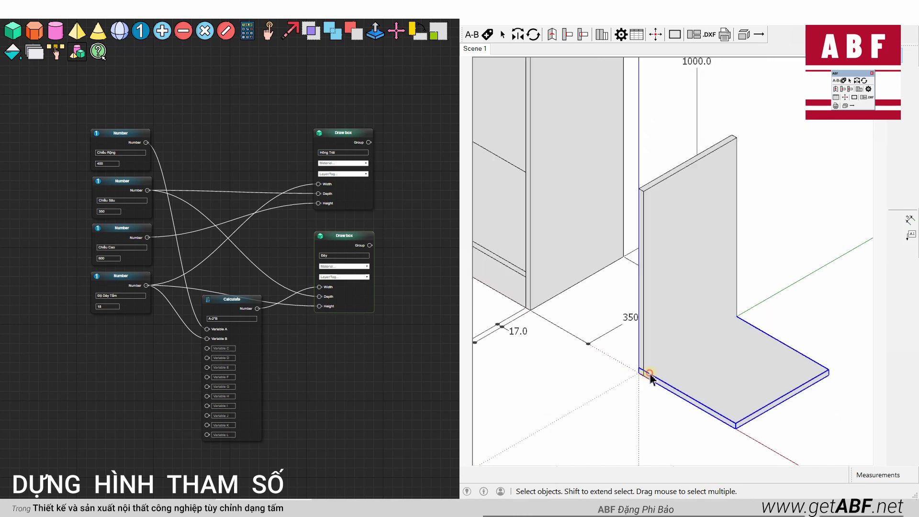
key("m")
left_click(638, 373)
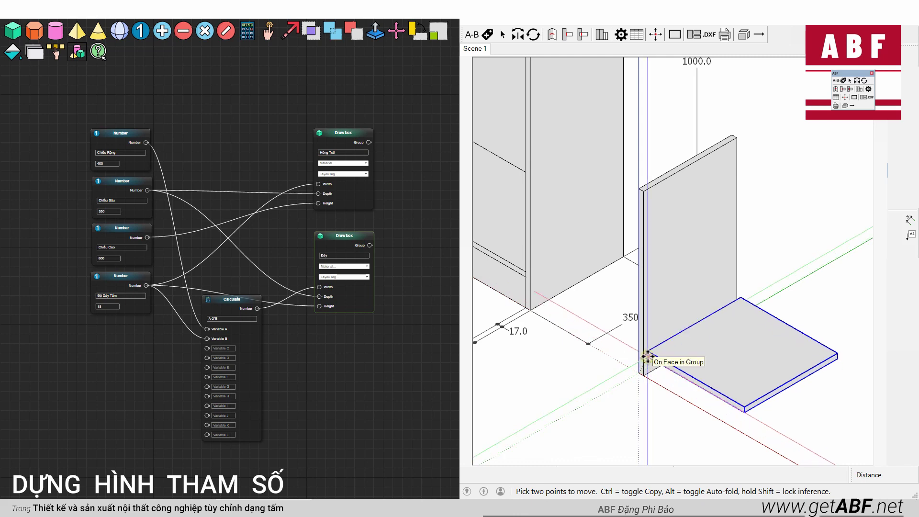
left_click(648, 356)
key("space")
- Start a second move of the bottom panel, then cancel it
scroll(612, 396, "down", 2)
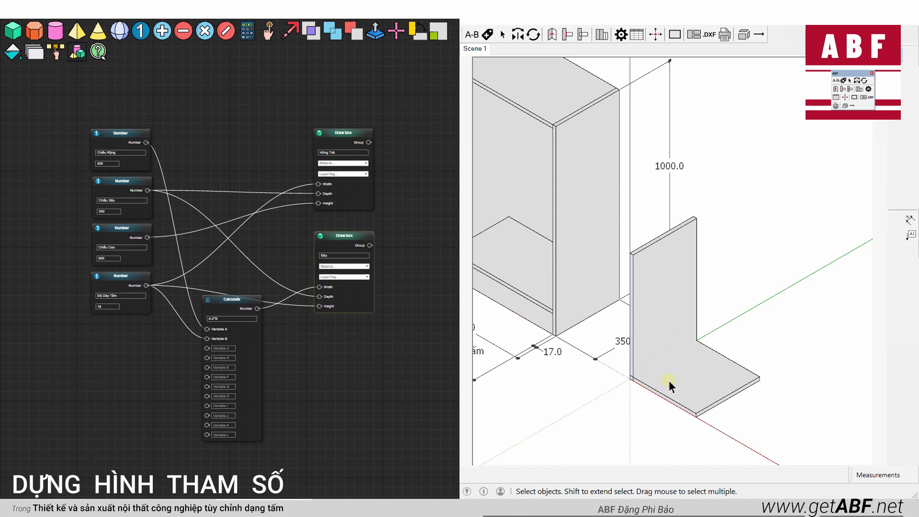
scroll(632, 381, "up", 2)
scroll(645, 384, "up", 2)
scroll(607, 367, "up", 2)
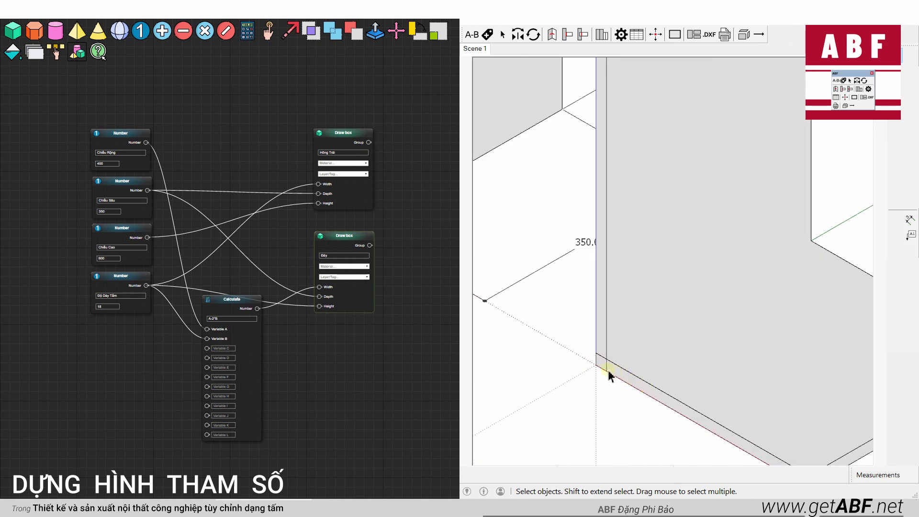
scroll(632, 389, "down", 2)
left_click(643, 377)
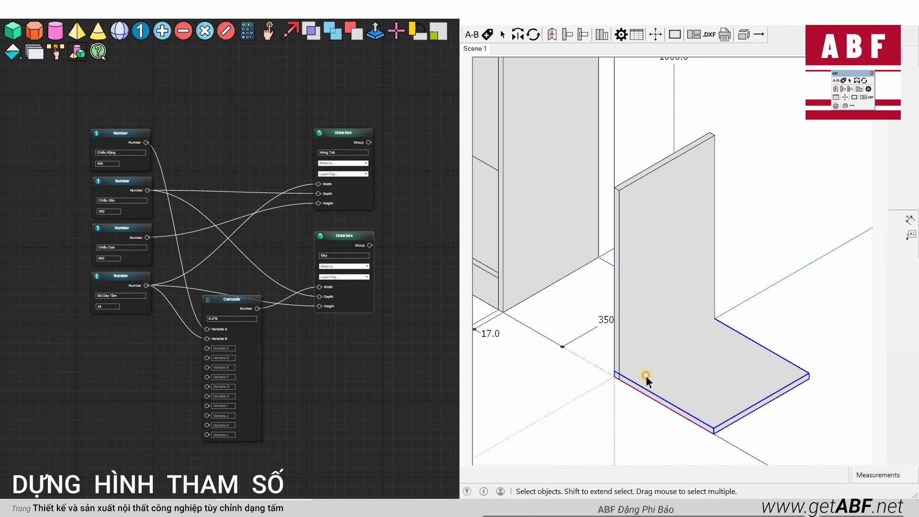
key("m")
left_click(582, 395)
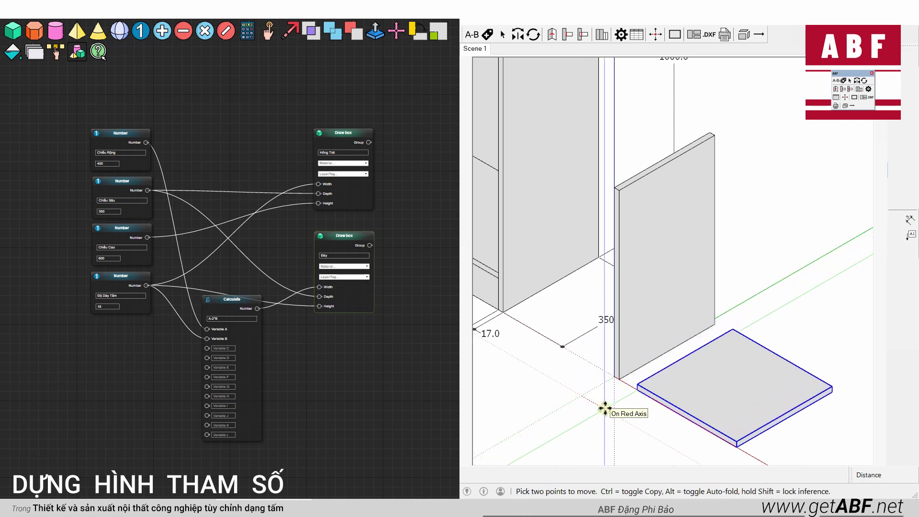
key("space")
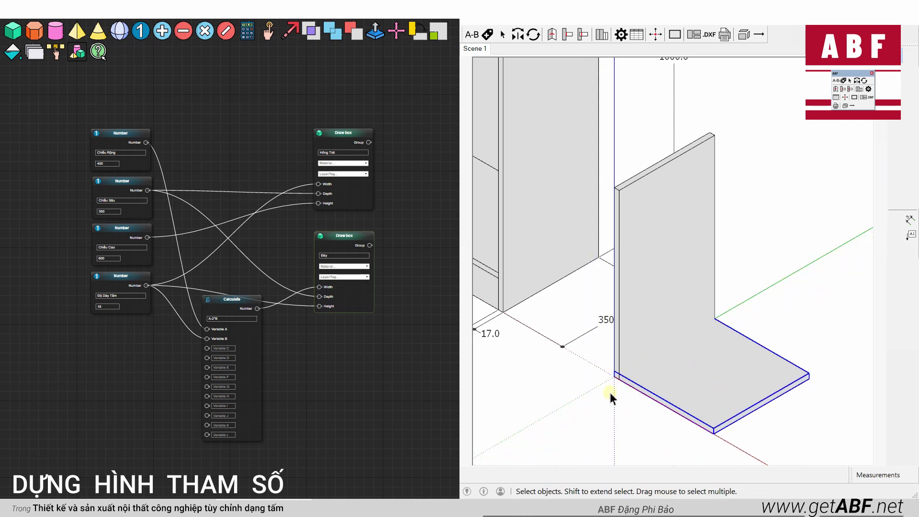
- Move the bottom panel into its final spot at the Hông Trái side panel's foot
left_click(618, 395)
key("m")
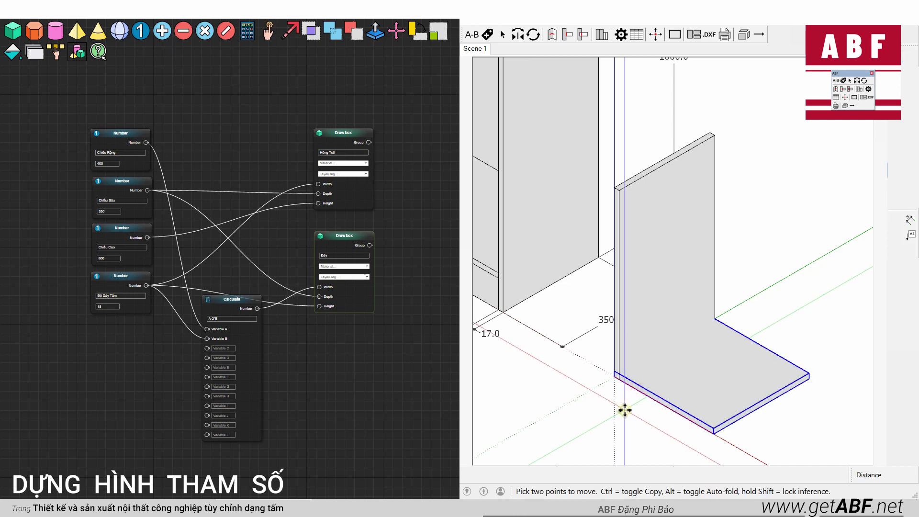
left_click(626, 416)
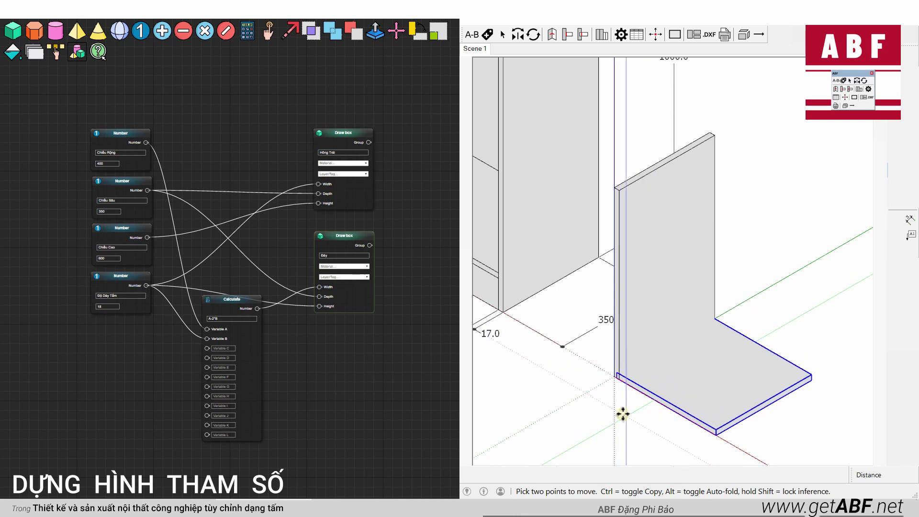
left_click(676, 387)
scroll(608, 431, "down", 3)
middle_click_drag(696, 424, 742, 417, "shift")
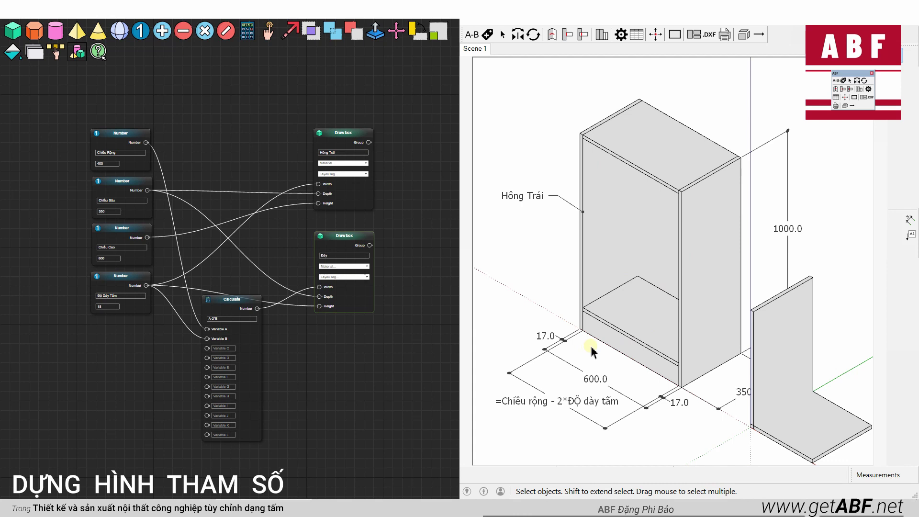
- Dimension the kickboard's 100.0 height, offsetting the dimension to the left
scroll(594, 352, "up", 2)
scroll(597, 351, "up", 2)
key("t")
key("d")
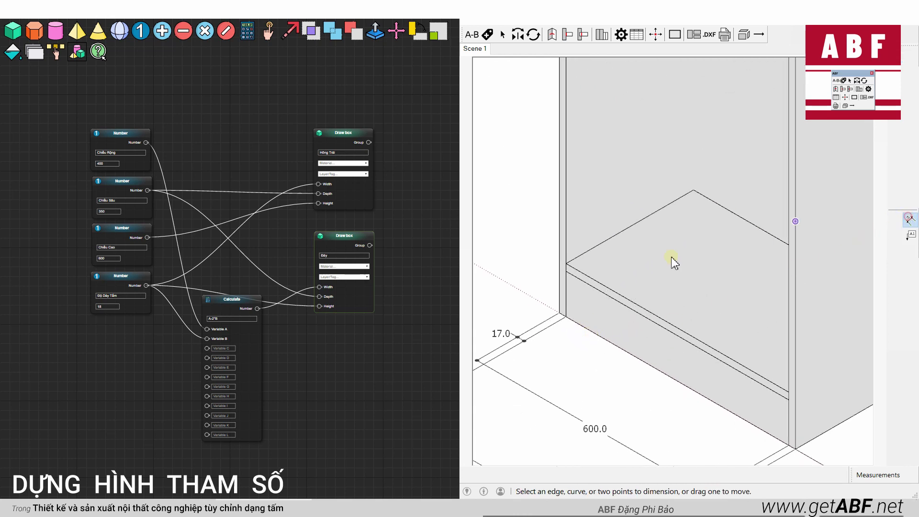
left_click(566, 270)
left_click(567, 316)
left_click(513, 269)
key("space")
- Relabel the 100.0 dimension text as 'Chiều Cao Len Chân'
double_click(510, 264)
type("Chiề")
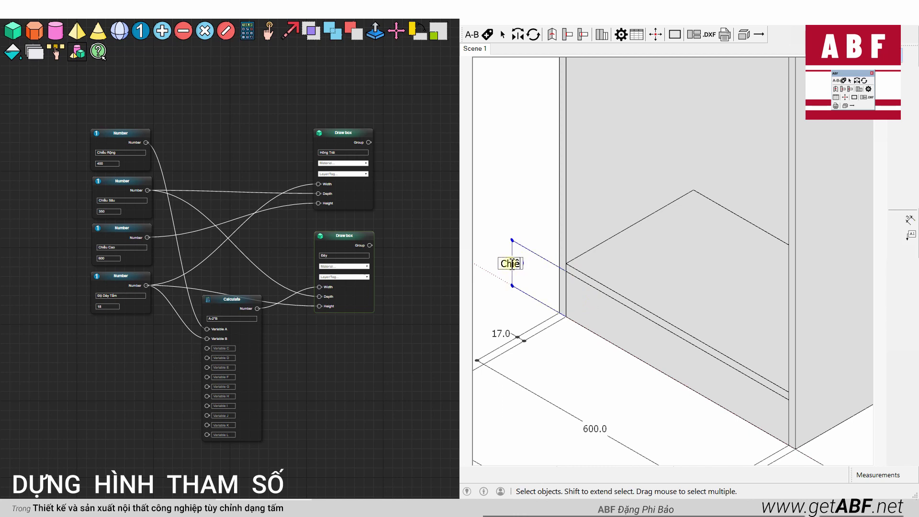
type("u Cao Len Chân")
key("Return")
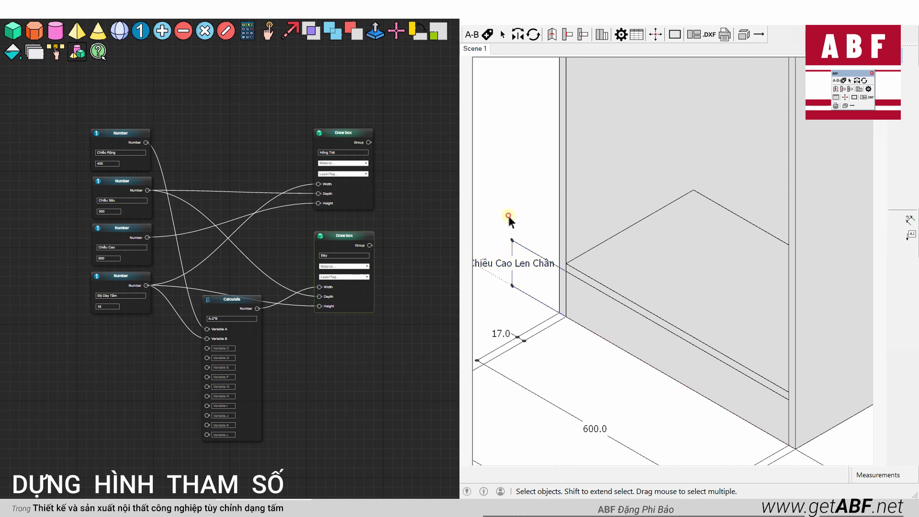
scroll(550, 269, "down", 3)
scroll(599, 312, "down", 2)
scroll(627, 321, "down", 1)
scroll(659, 334, "down", 1)
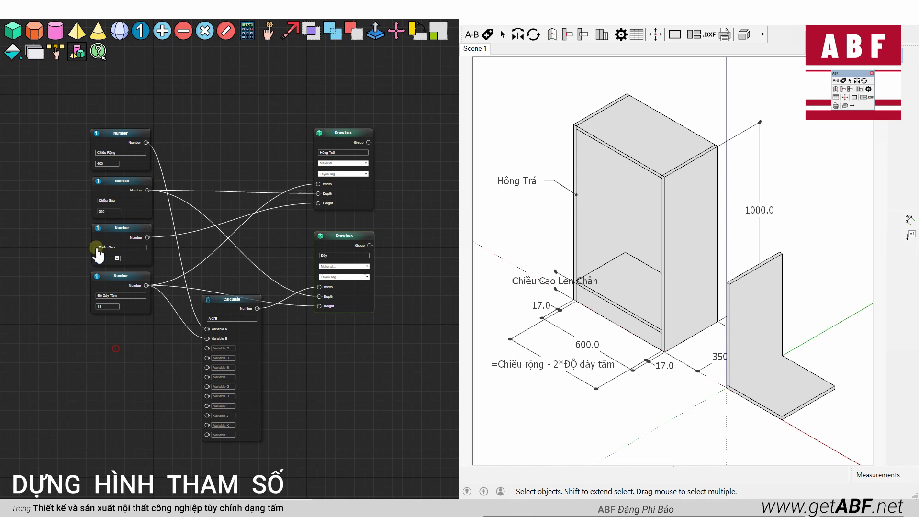
- Add a Number node labelled 'Chiều Cao Len Chân' with value 100 below Độ Dày Tấm
left_click(141, 42)
left_click_drag(140, 81, 121, 335)
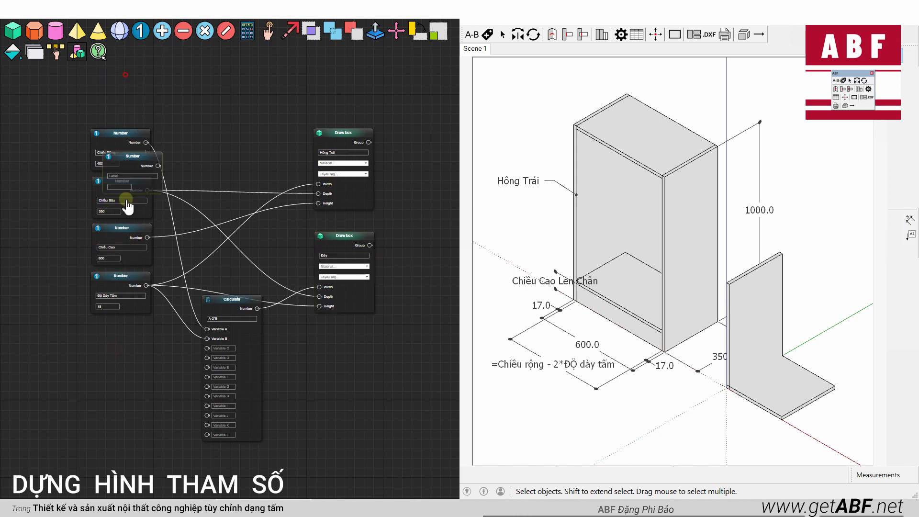
scroll(119, 335, "up", 5)
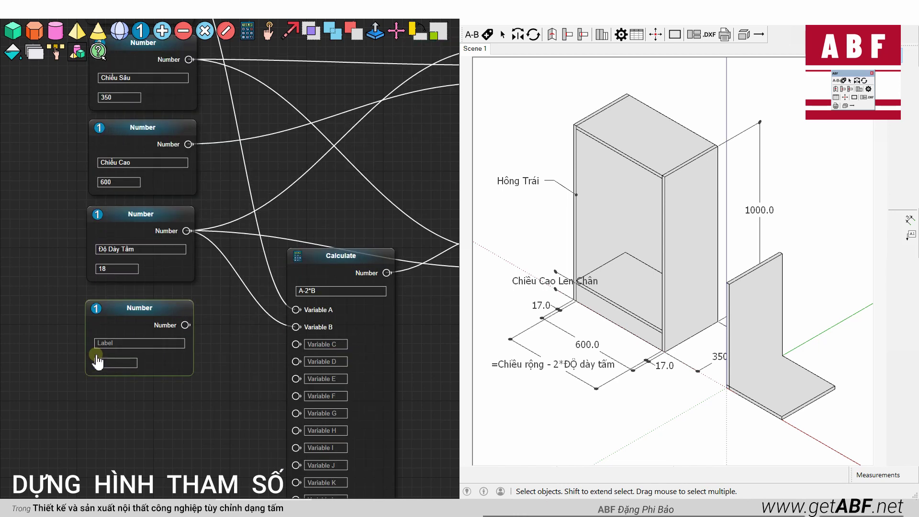
left_click(126, 347)
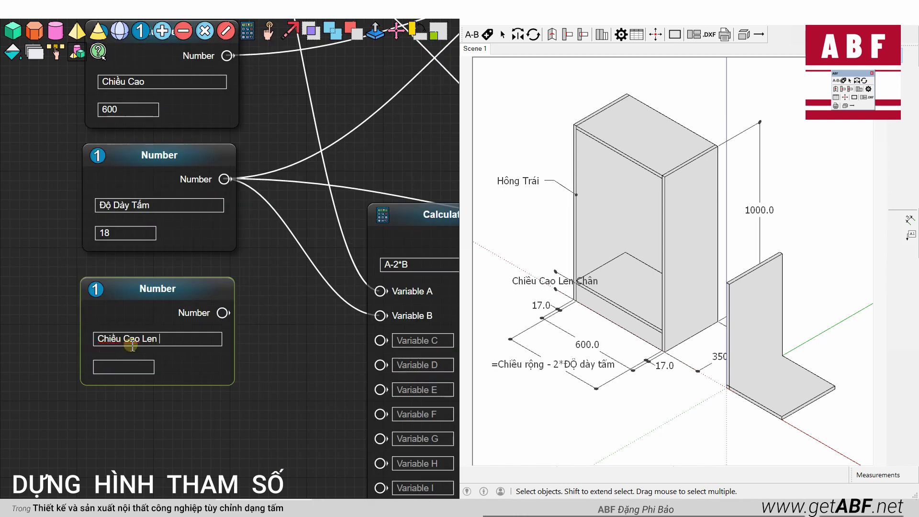
type("Chiều Cao Len Chân")
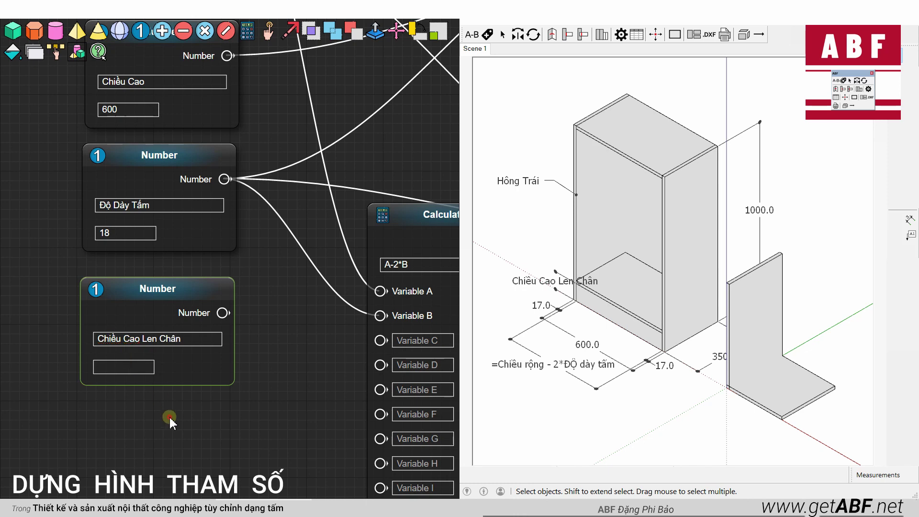
left_click(101, 366)
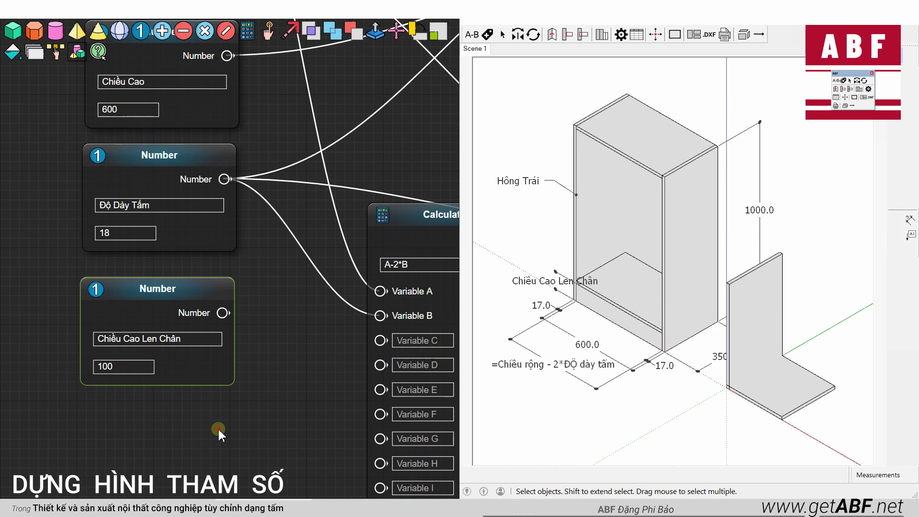
scroll(219, 433, "down", 5)
left_click_drag(220, 424, 173, 345)
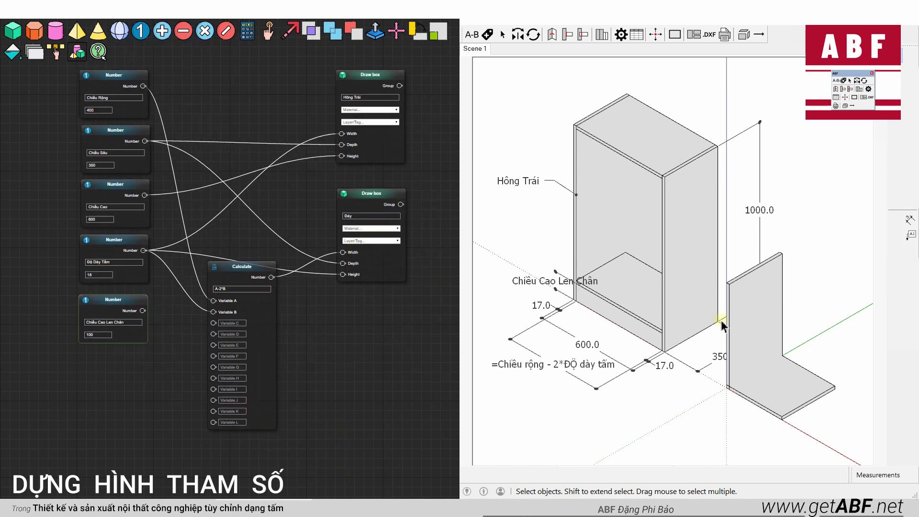
- Add a 'Đáy' text label on the bottom panel in the model
left_click(760, 383)
left_click(909, 235)
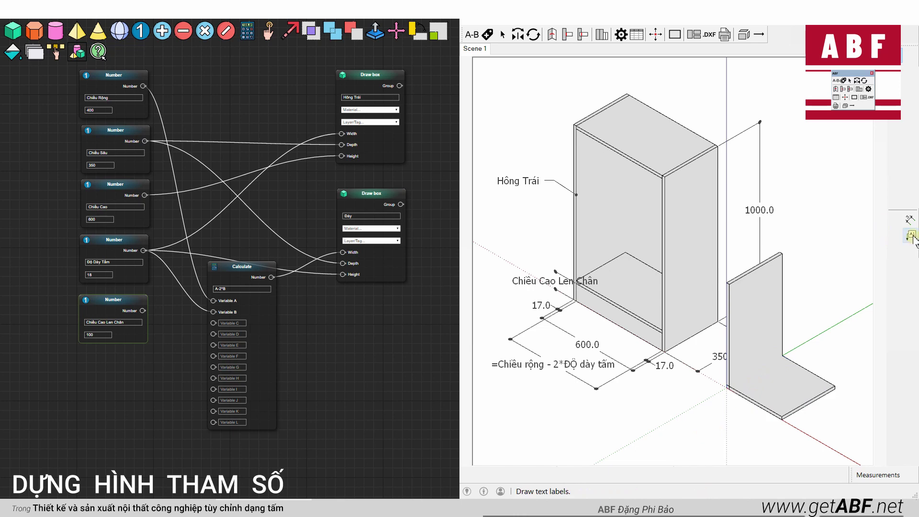
left_click(808, 400)
left_click(817, 416)
key("Return")
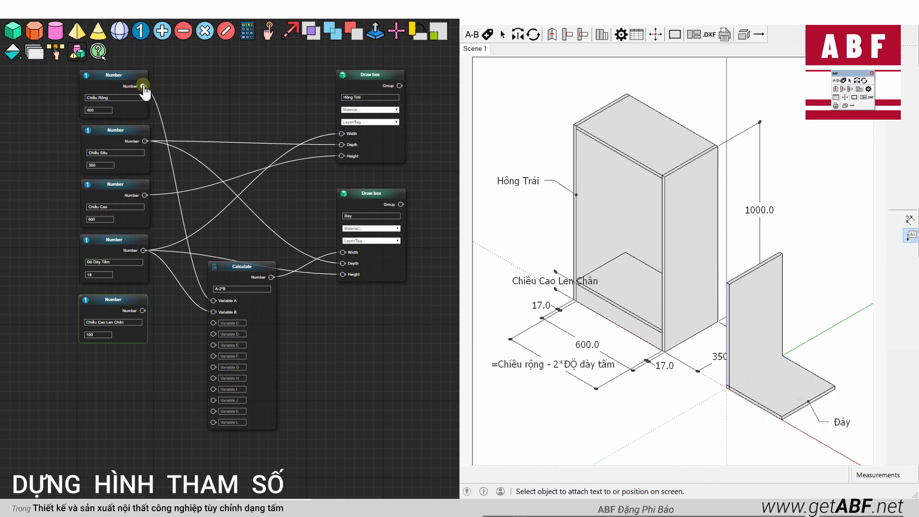
- Add a Move node and wire the Đáy box's Group output into its Group(s) input
left_click(397, 31)
left_click(111, 127)
left_click_drag(110, 127, 390, 287)
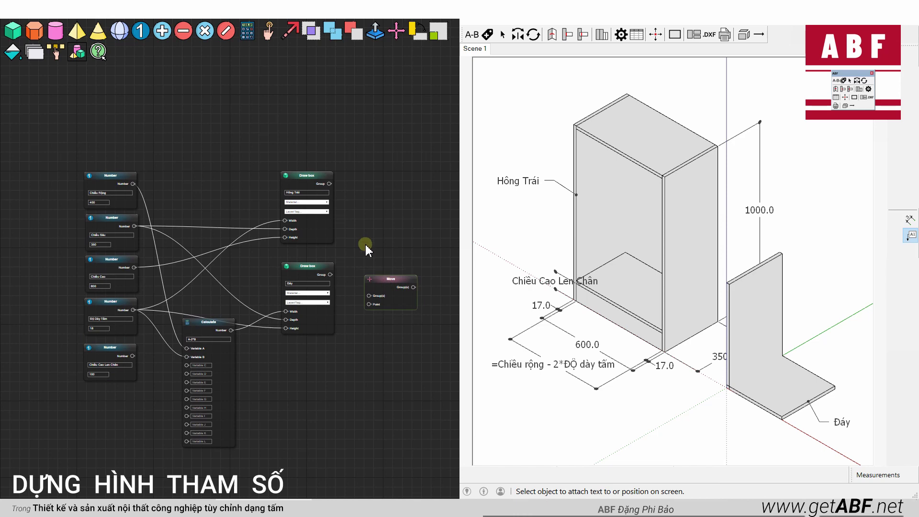
scroll(360, 263, "up", 2)
scroll(360, 262, "up", 2)
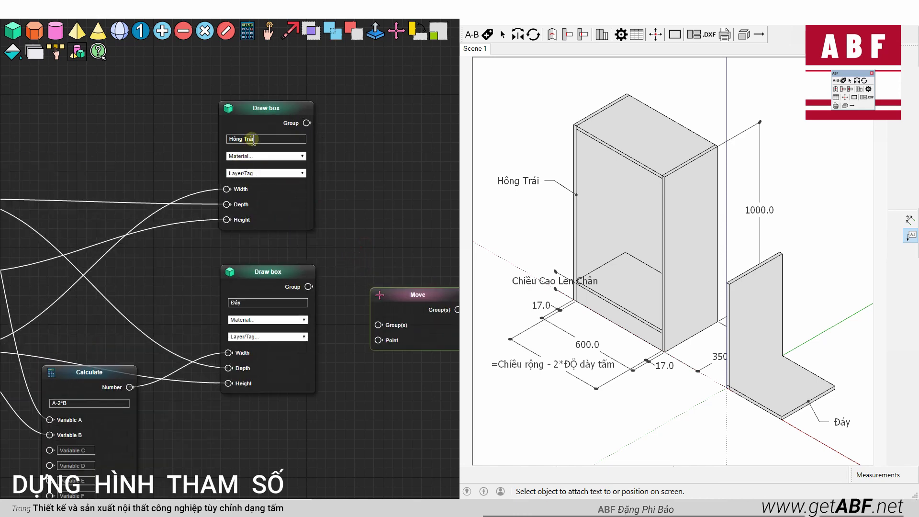
left_click_drag(361, 266, 302, 192)
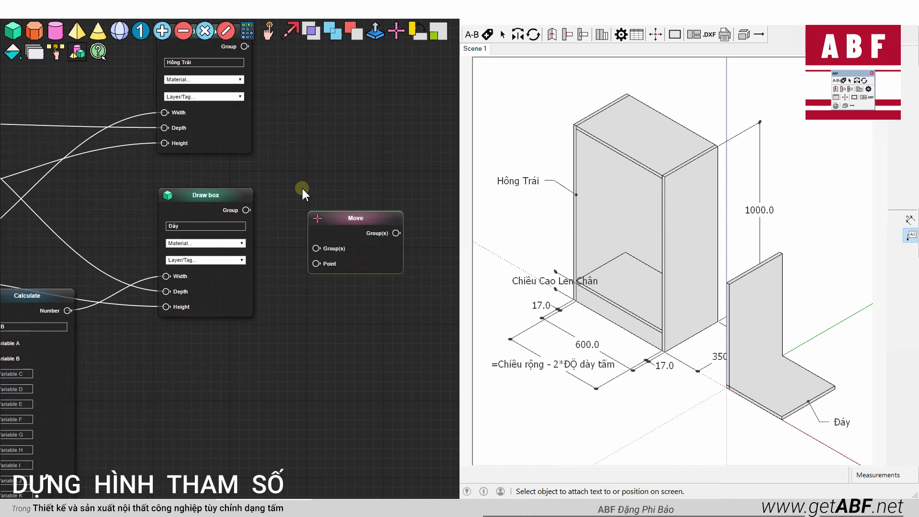
left_click_drag(247, 209, 316, 248)
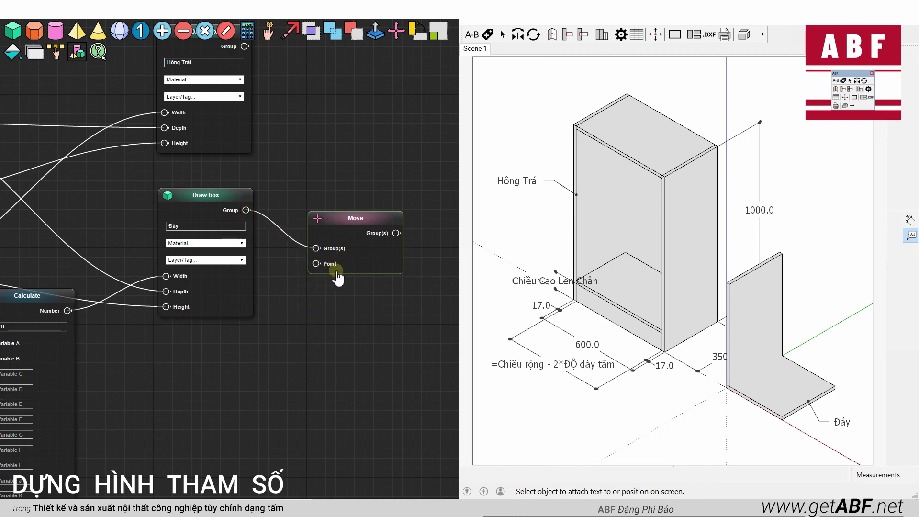
left_click_drag(346, 239, 391, 268)
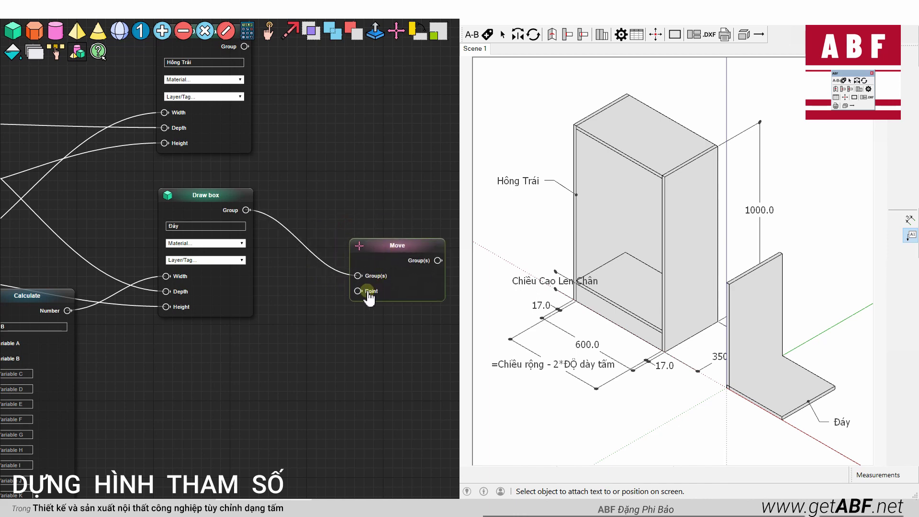
scroll(366, 290, "down", 3)
mouse_move(295, 340)
left_mouse_down()
mouse_move(348, 297)
mouse_move(305, 299)
left_mouse_up()
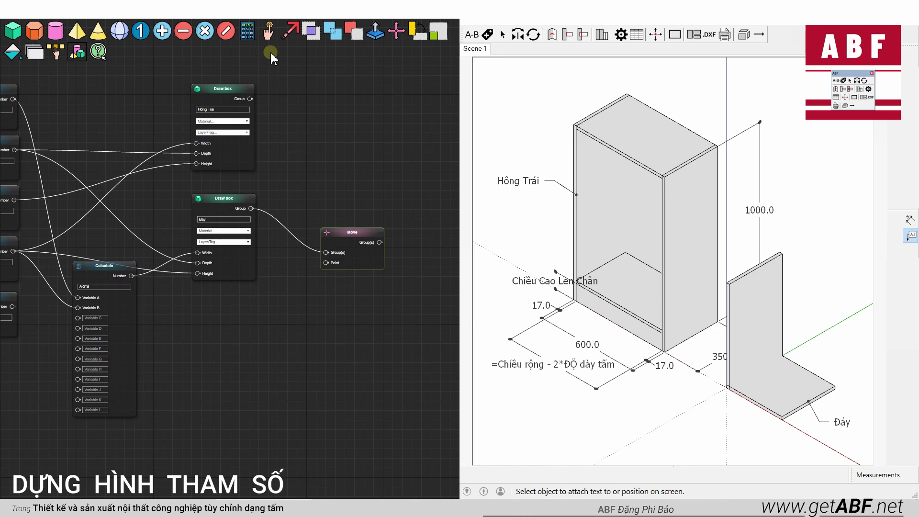
left_click(268, 40)
- Place the Point node beside the Move node and wire it into Move's Point input
left_click_drag(298, 115, 373, 192)
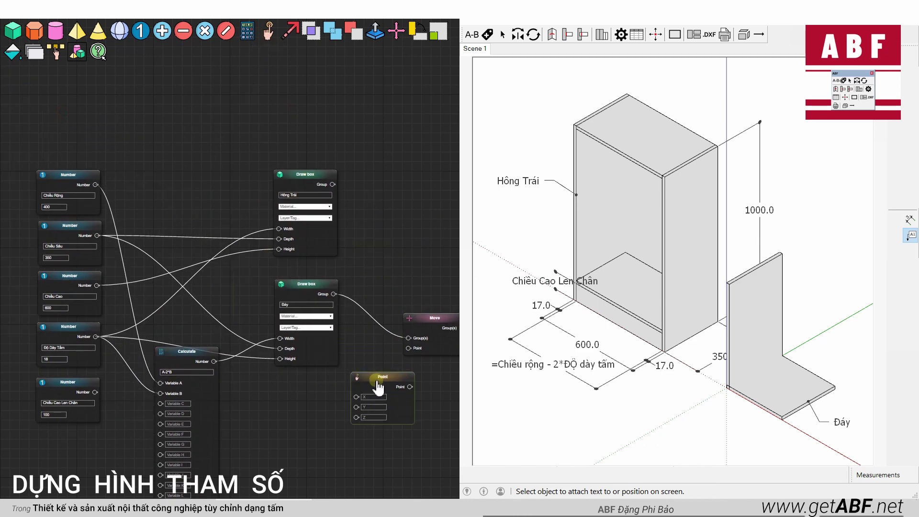
left_click_drag(72, 124, 363, 401)
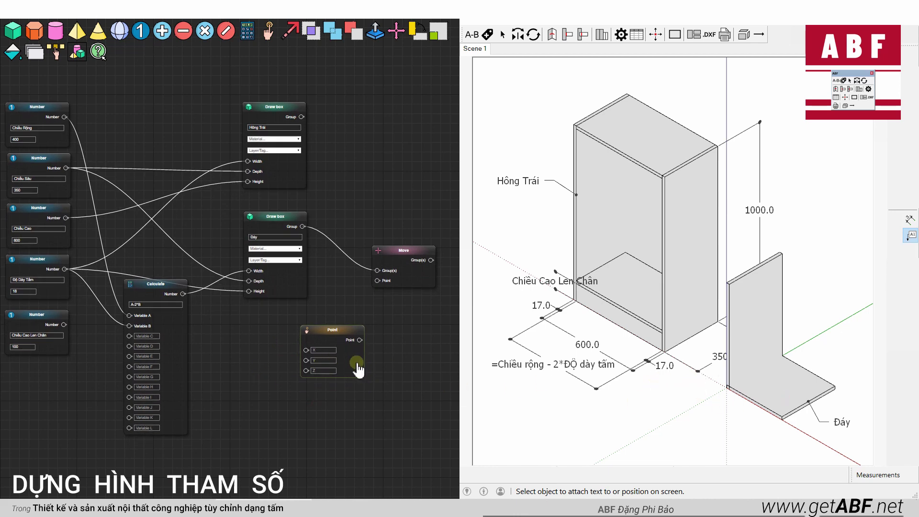
scroll(314, 359, "up", 4)
scroll(316, 360, "down", 2)
scroll(316, 360, "down", 3)
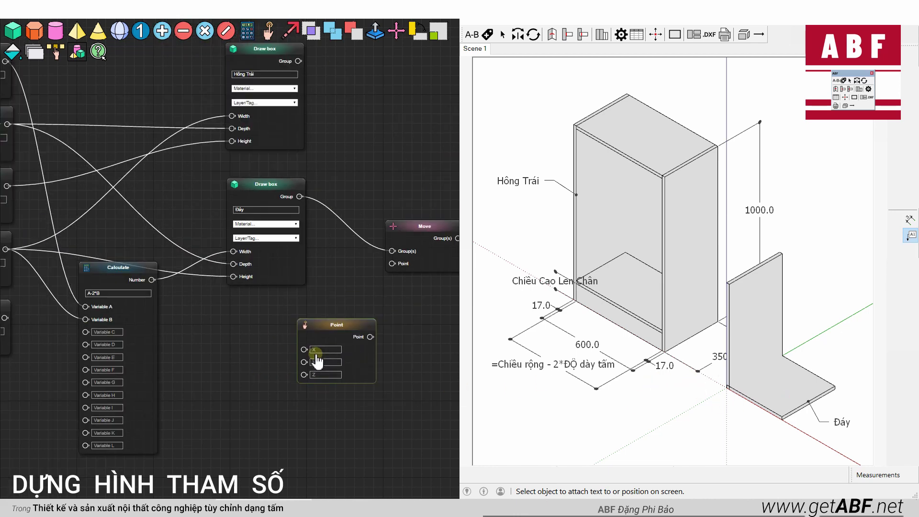
scroll(309, 359, "down", 1)
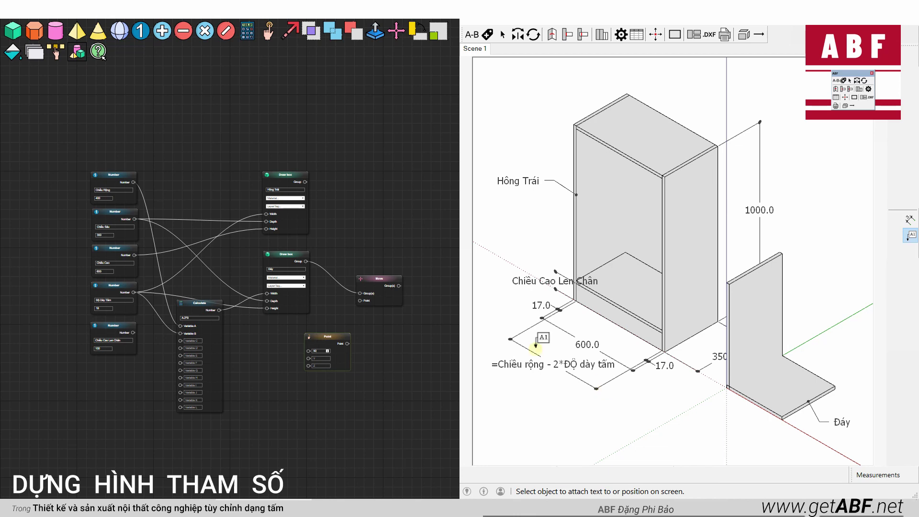
scroll(309, 331, "up", 3)
left_click_drag(372, 335, 261, 271)
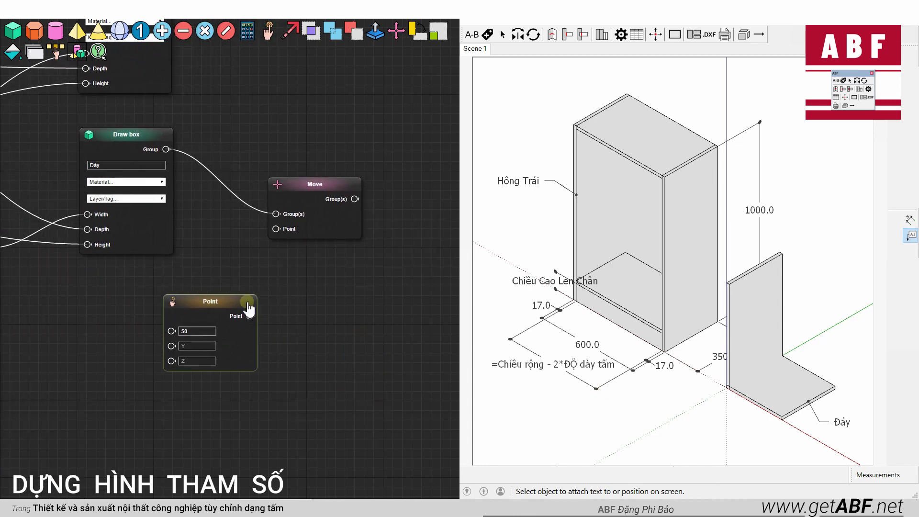
left_click_drag(250, 316, 276, 228)
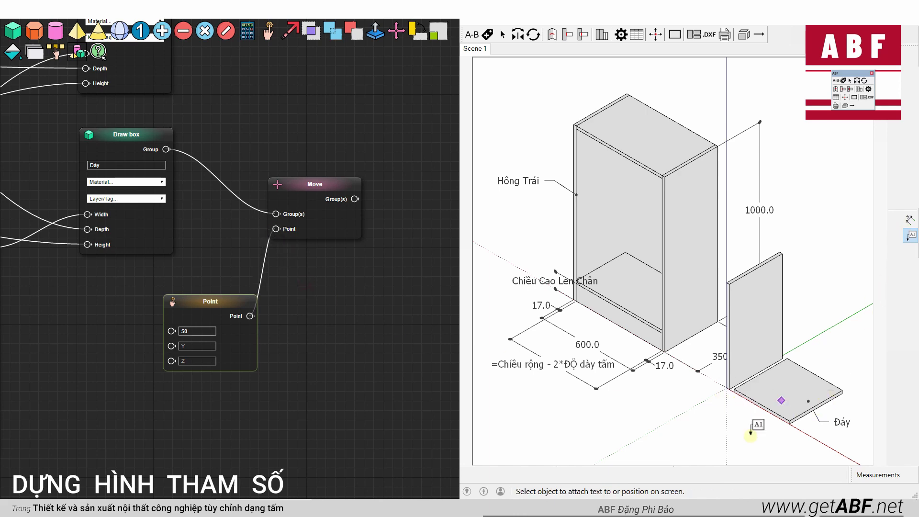
- Add a 50.0 dimension marking the Đáy panel's X offset
scroll(759, 423, "up", 4)
left_click(911, 234)
left_click(695, 331)
left_click(709, 337)
left_click(671, 350)
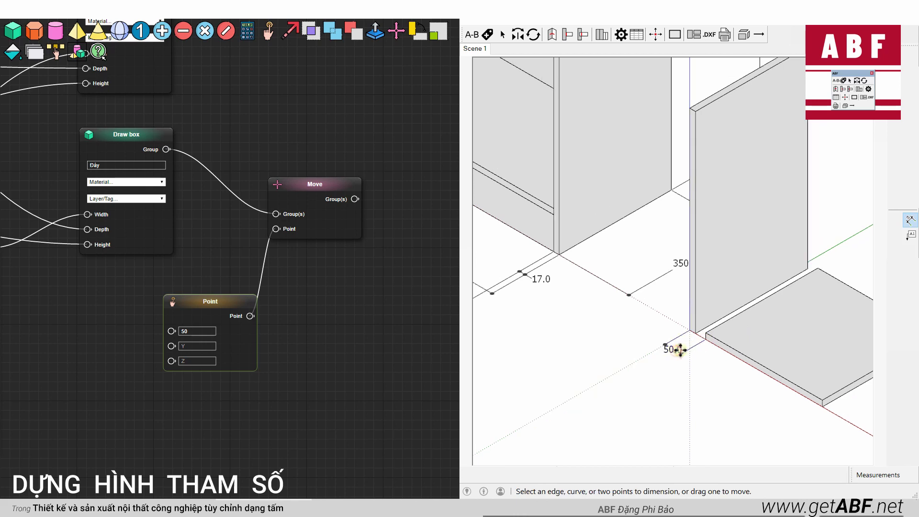
scroll(680, 350, "down", 3)
scroll(358, 329, "down", 5)
left_click_drag(340, 349, 365, 349)
scroll(335, 345, "up", 2)
scroll(312, 348, "up", 2)
left_click_drag(301, 360, 330, 372)
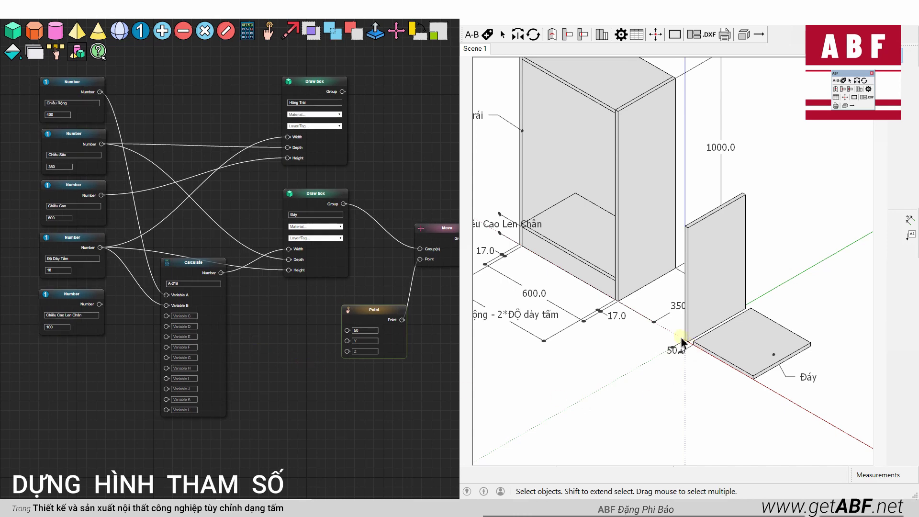
- Drive the Point's X by Độ Dày Tấm; a manual move of Đáy is cancelled
left_click_drag(100, 248, 282, 300)
left_click_drag(282, 296, 347, 331)
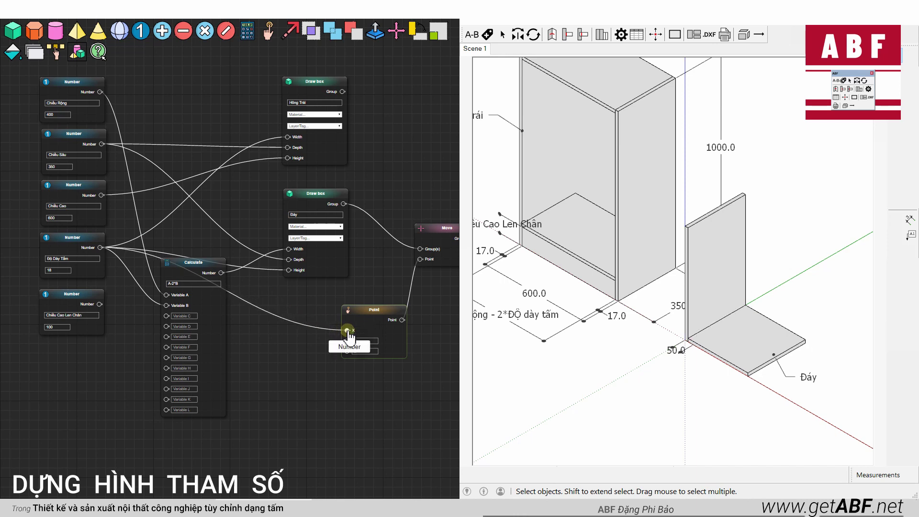
scroll(700, 331, "up", 3)
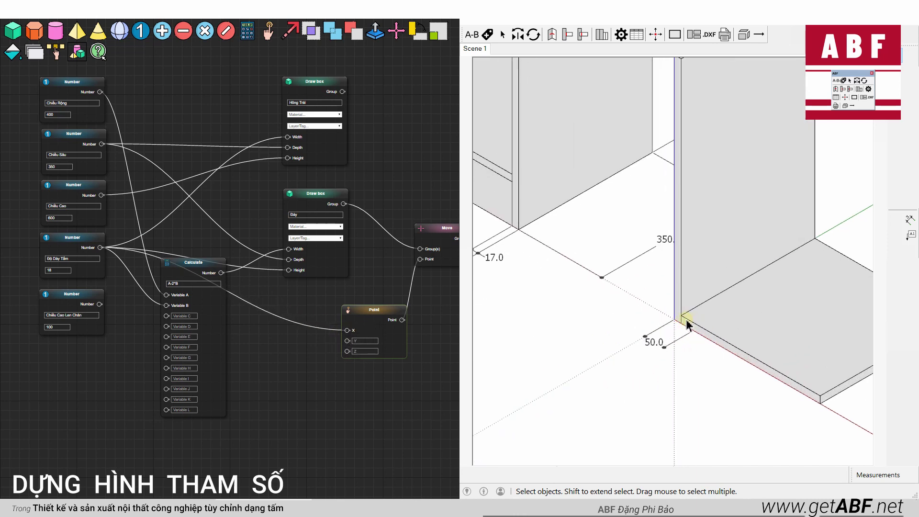
scroll(688, 321, "down", 3)
left_click(708, 322)
key("m")
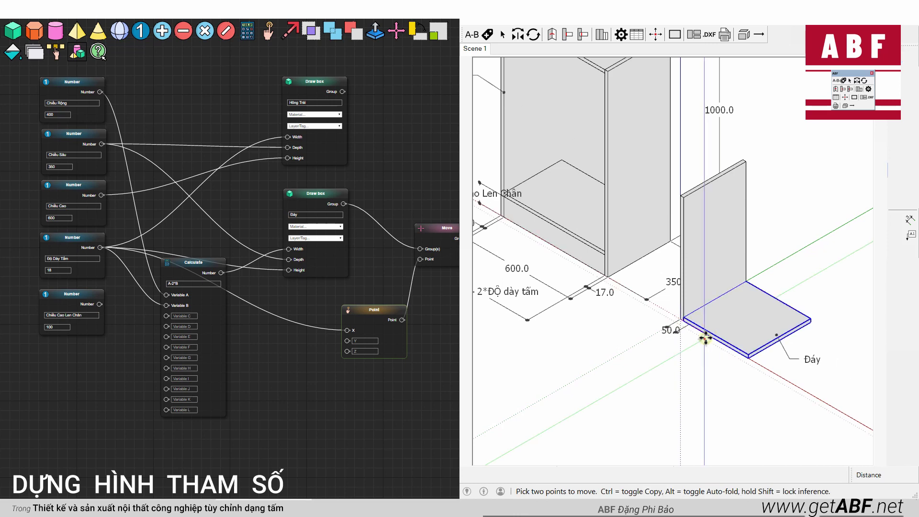
left_click(705, 341)
key("space")
- Set the Point's Y to 0 and drive its Z by Chiều Cao Len Chân
left_click(368, 340)
type("0")
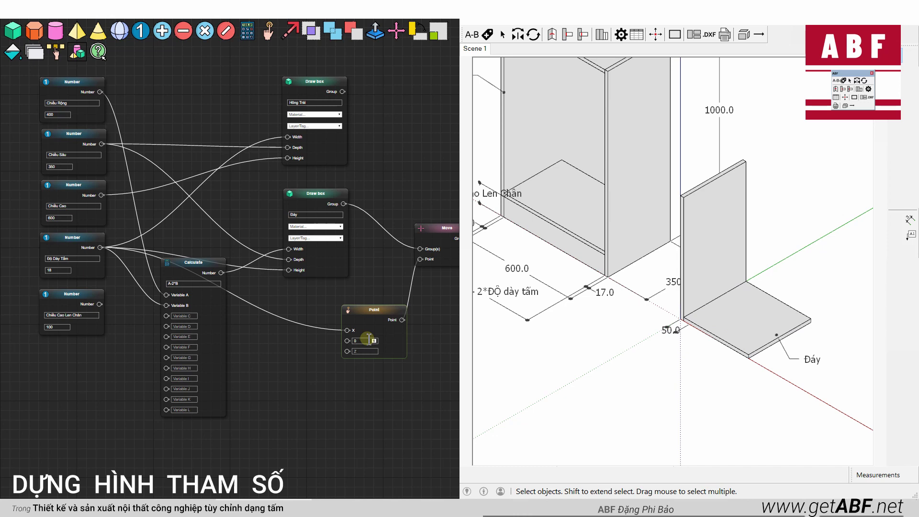
left_click(749, 354)
left_click(338, 413)
left_click_drag(100, 305, 348, 351)
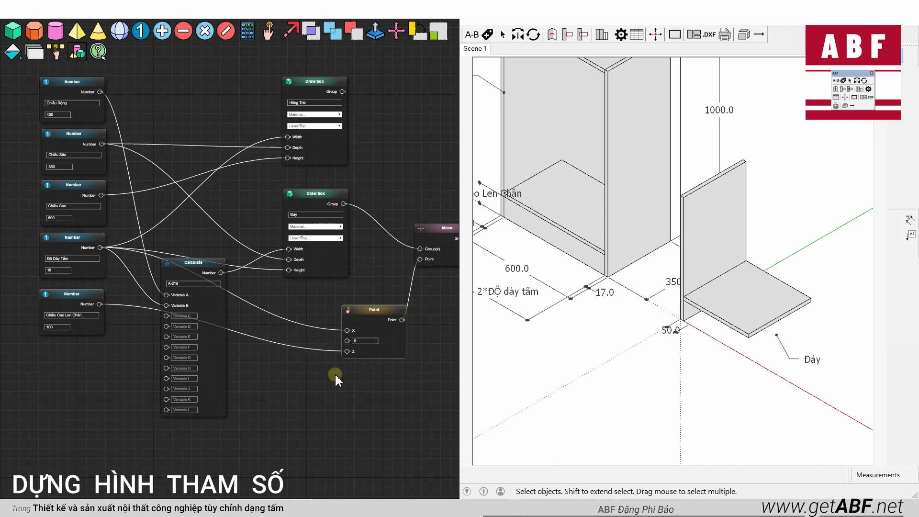
scroll(355, 378, "down", 1)
scroll(333, 378, "down", 1)
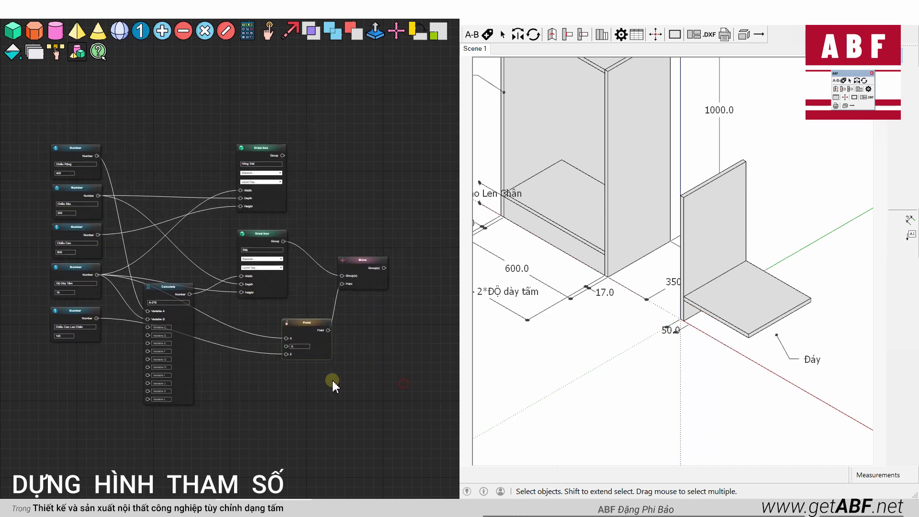
scroll(549, 242, "down", 1)
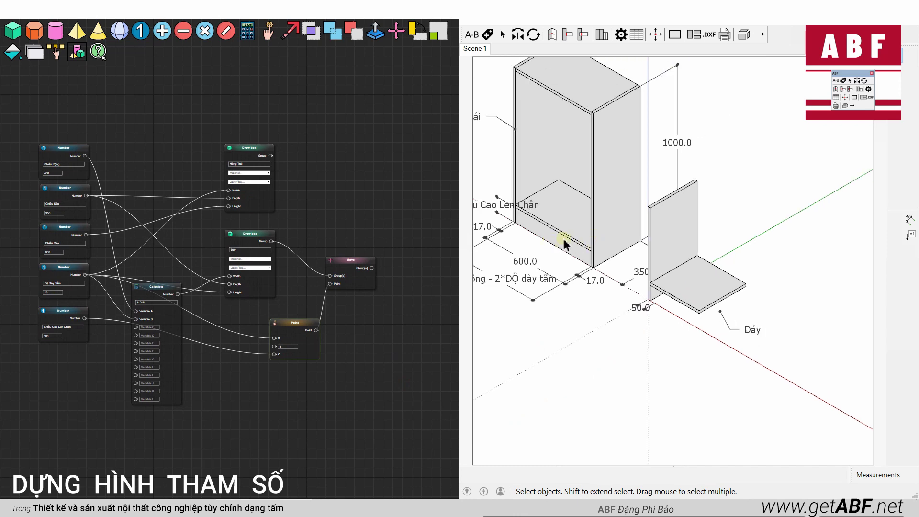
- Start a Chân Trước text label near the cabinet base, then cancel it
left_click(912, 235)
left_click(545, 234)
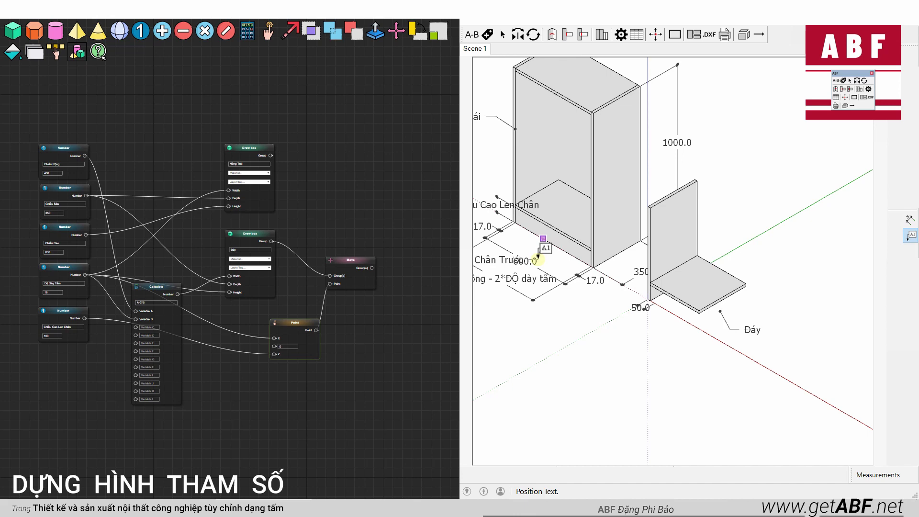
key("space")
scroll(294, 338, "up", 1)
scroll(301, 257, "up", 3)
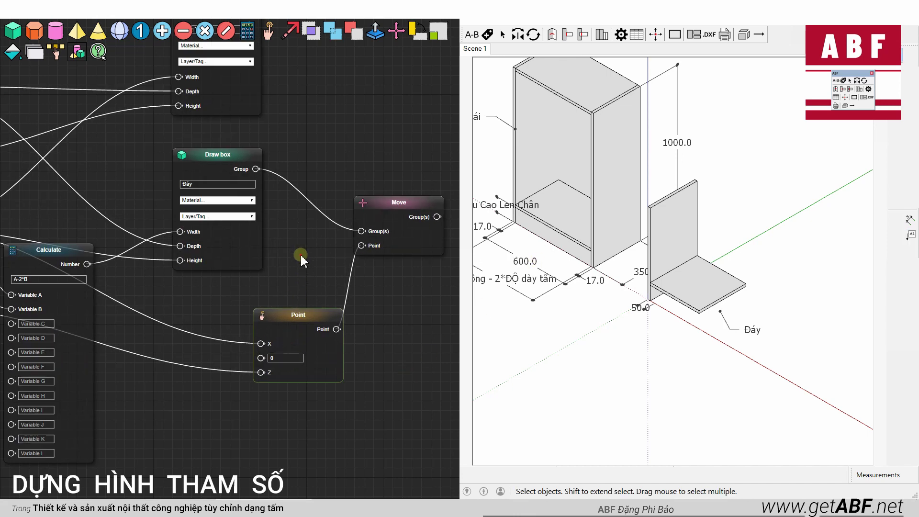
- Add a new Len Chân Trước Draw box node to the graph
mouse_move(301, 257)
left_mouse_down()
mouse_move(272, 306)
mouse_move(257, 370)
mouse_move(253, 304)
left_mouse_up()
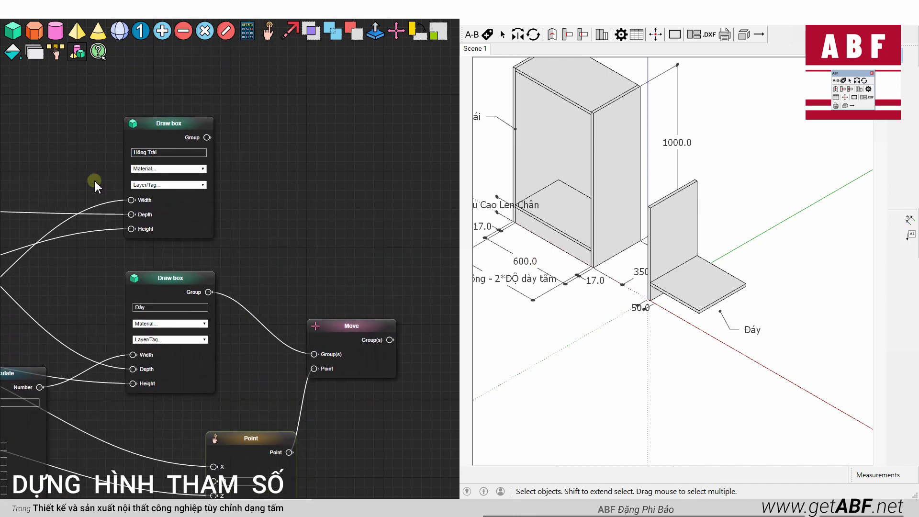
left_click_drag(59, 156, 219, 193)
left_click(12, 31)
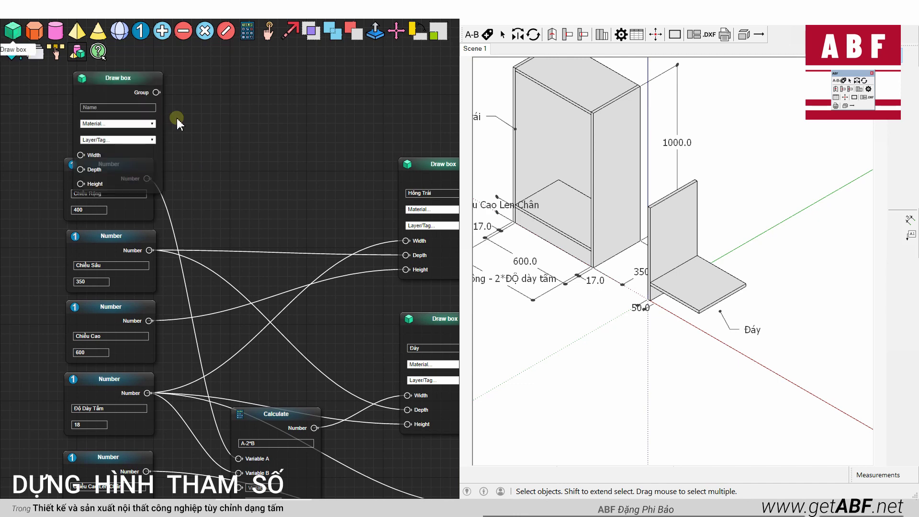
left_click_drag(154, 86, 314, 105)
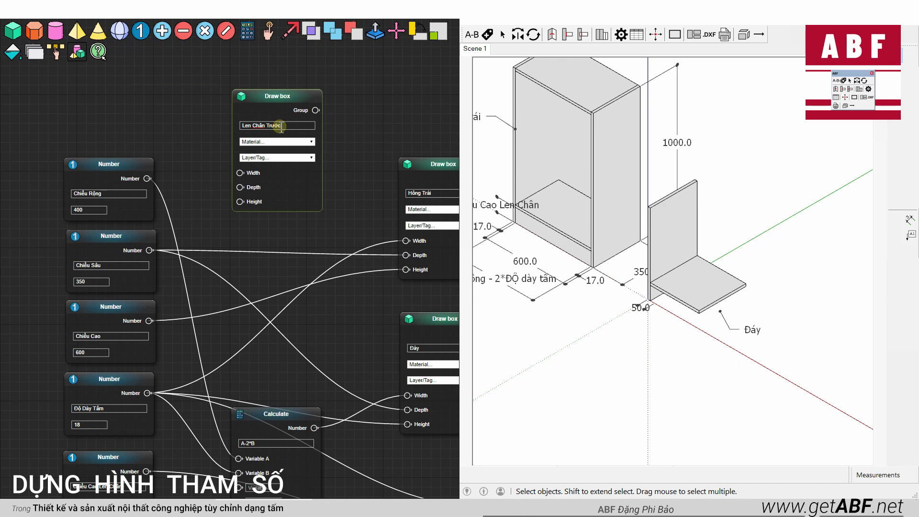
left_click_drag(206, 168, 195, 123)
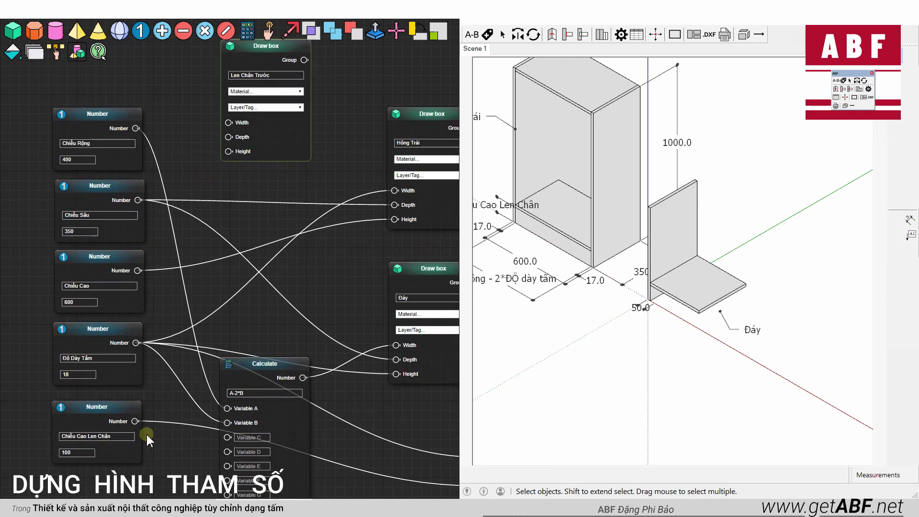
- Drive the new box's Height by Chiều Cao Len Chân and Width by the Calculate result
left_click_drag(134, 421, 230, 154)
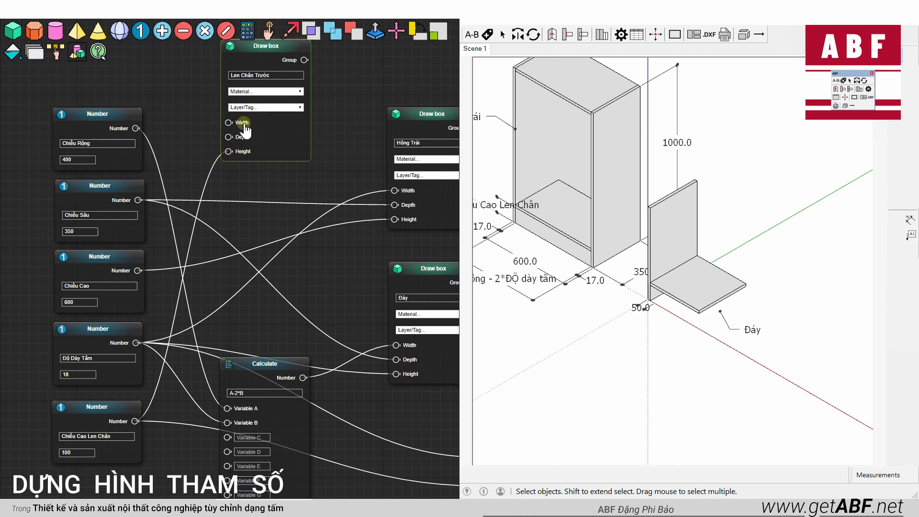
left_click_drag(303, 378, 231, 130)
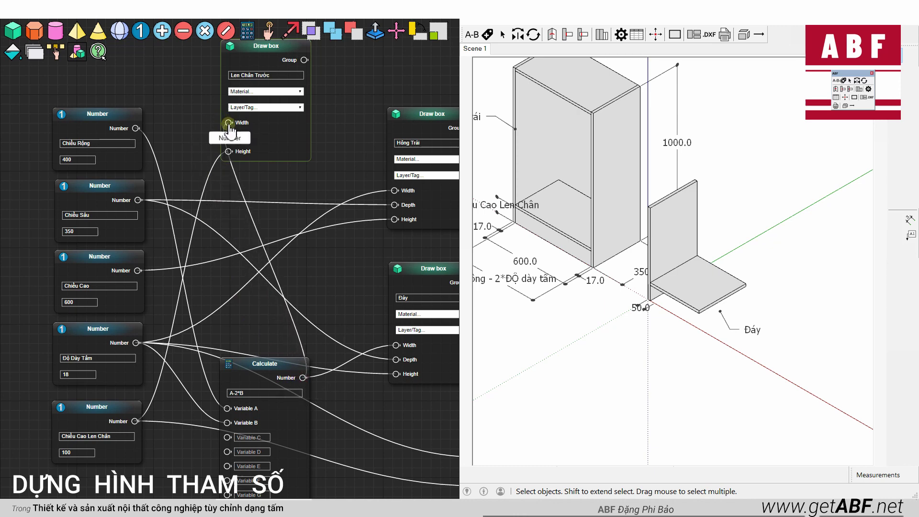
scroll(692, 335, "up", 3)
scroll(698, 332, "up", 3)
scroll(671, 341, "up", 1)
scroll(690, 325, "down", 2)
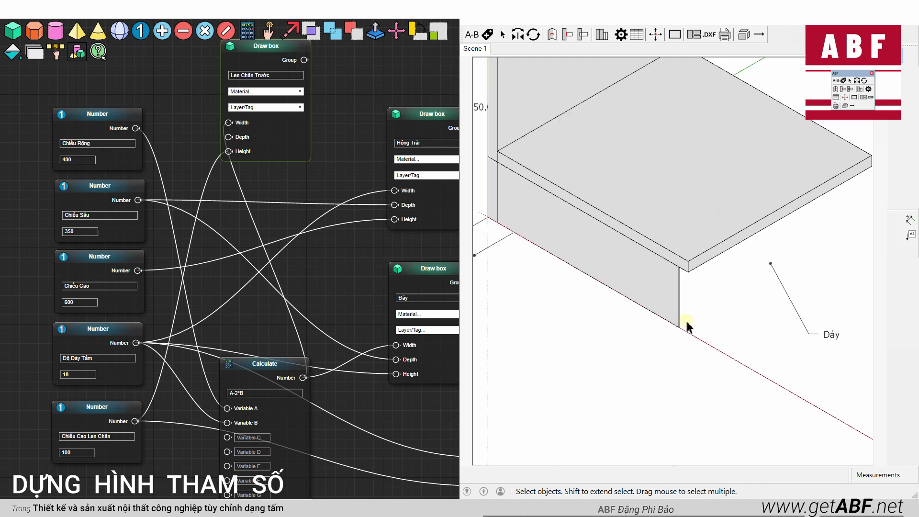
- Drive the box's Depth by Độ Dày Tấm and move the node below the Point node
left_click_drag(135, 343, 228, 137)
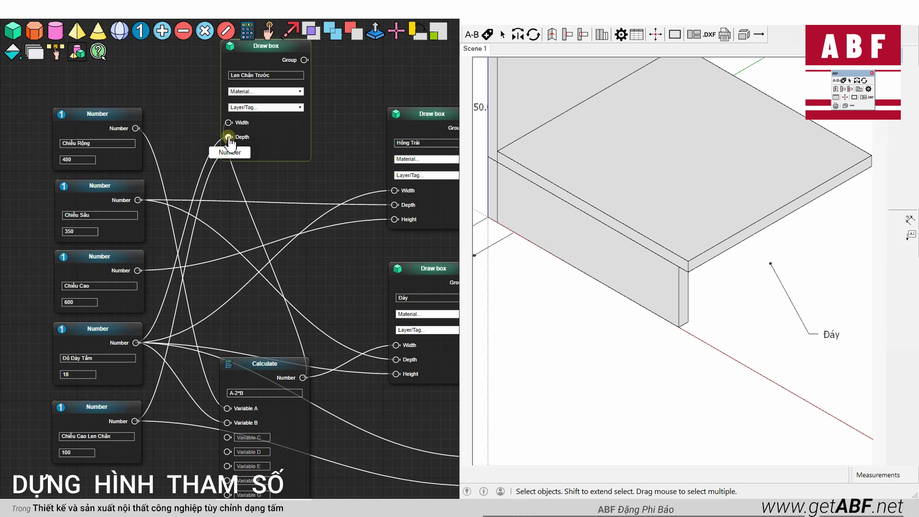
scroll(295, 249, "down", 3)
scroll(289, 271, "down", 2)
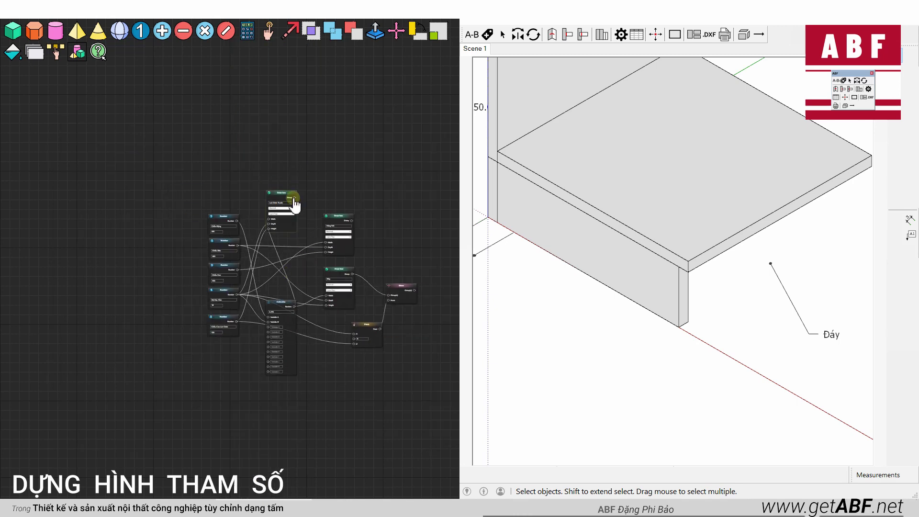
left_click_drag(282, 198, 367, 365)
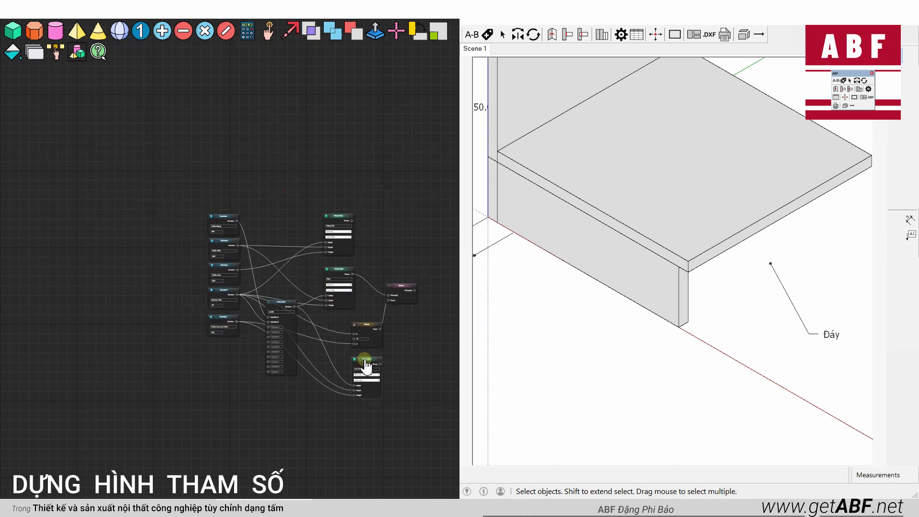
scroll(395, 366, "up", 4)
left_click_drag(407, 364, 359, 314)
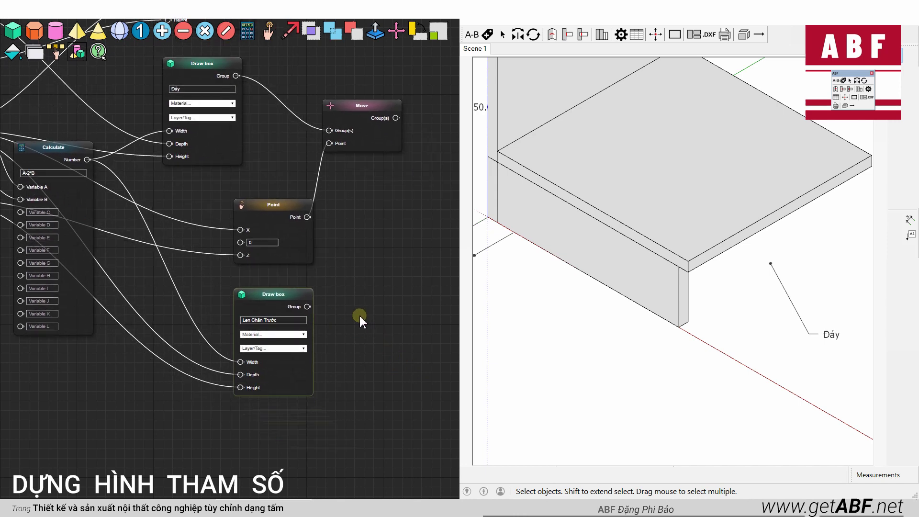
- Select the front kickboard panel, try a manual move from its corner, then cancel it
scroll(360, 314, "up", 1)
left_click(603, 256)
scroll(582, 288, "up", 2)
mouse_move(581, 287)
middle_mouse_down()
mouse_move(695, 376)
mouse_move(585, 289)
middle_mouse_up()
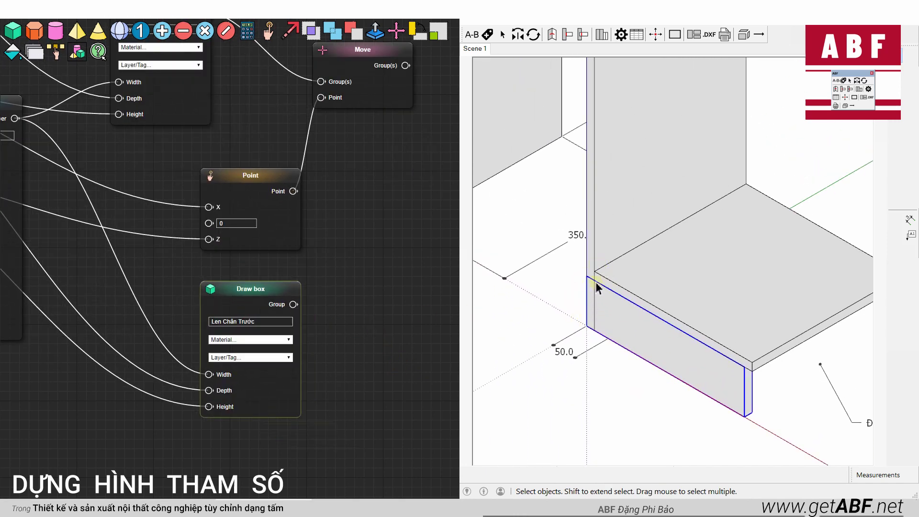
key("m")
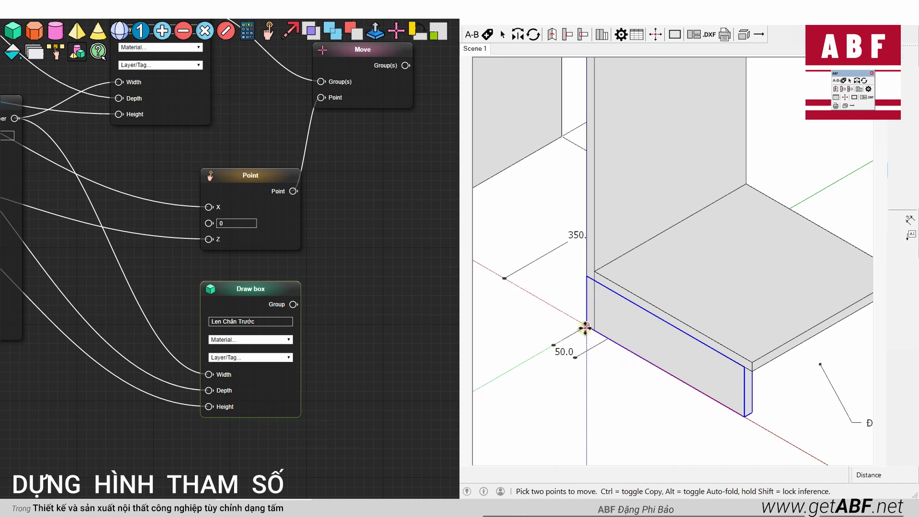
left_click(585, 326)
key("space")
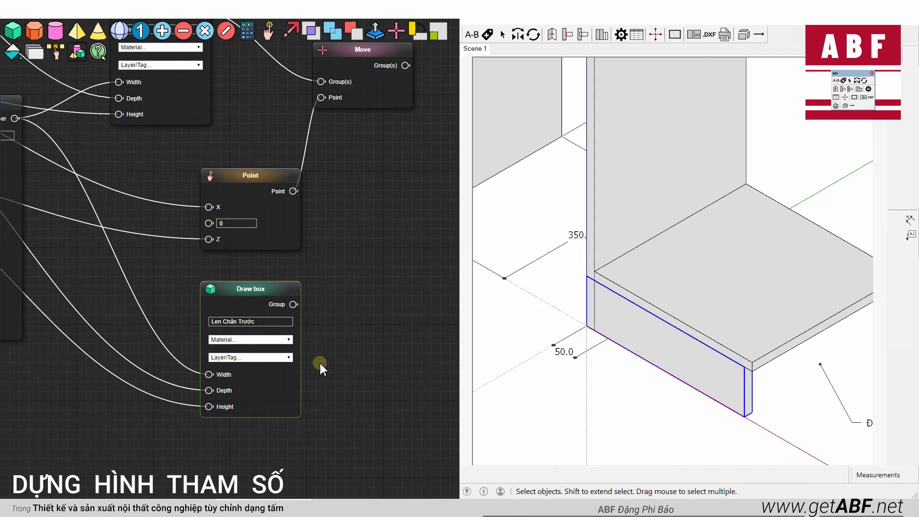
- Add a Move node and a Point node beside the kickboard's node
scroll(315, 363, "down", 2)
scroll(339, 314, "down", 2)
left_click(397, 31)
left_click(96, 106)
left_click_drag(96, 107, 395, 322)
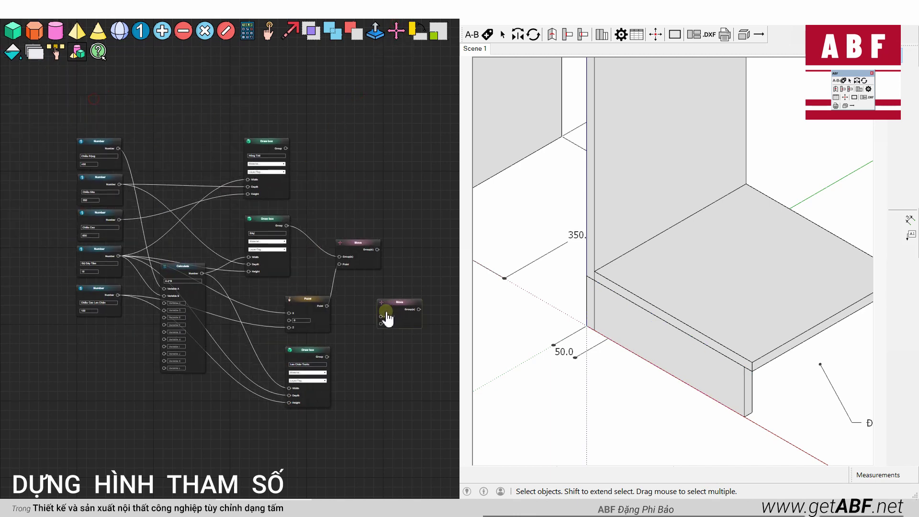
left_click(268, 31)
left_click(94, 95)
mouse_move(93, 95)
left_mouse_down()
mouse_move(361, 381)
mouse_move(328, 337)
left_mouse_up()
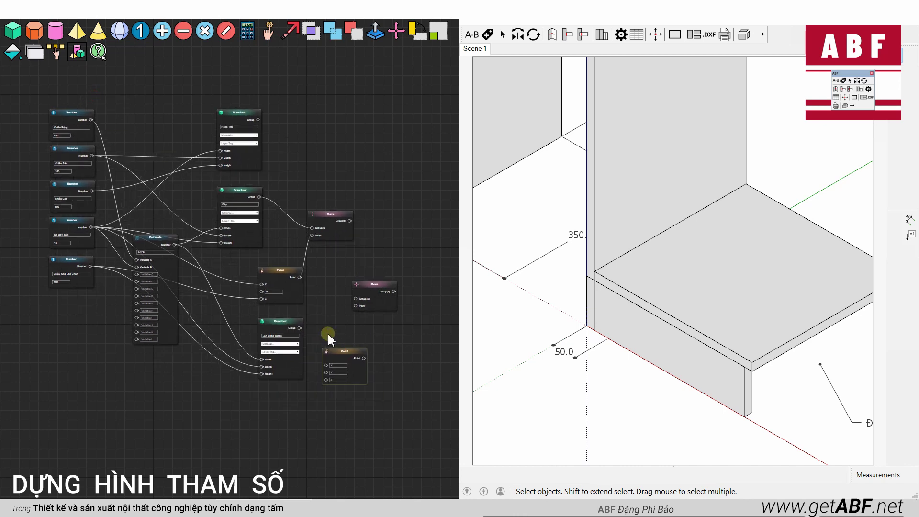
- Wire Độ Dày Tấm into Point X, the kickboard box into Move Group(s), and Point into Move Point
scroll(316, 364, "up", 1)
scroll(324, 365, "up", 1)
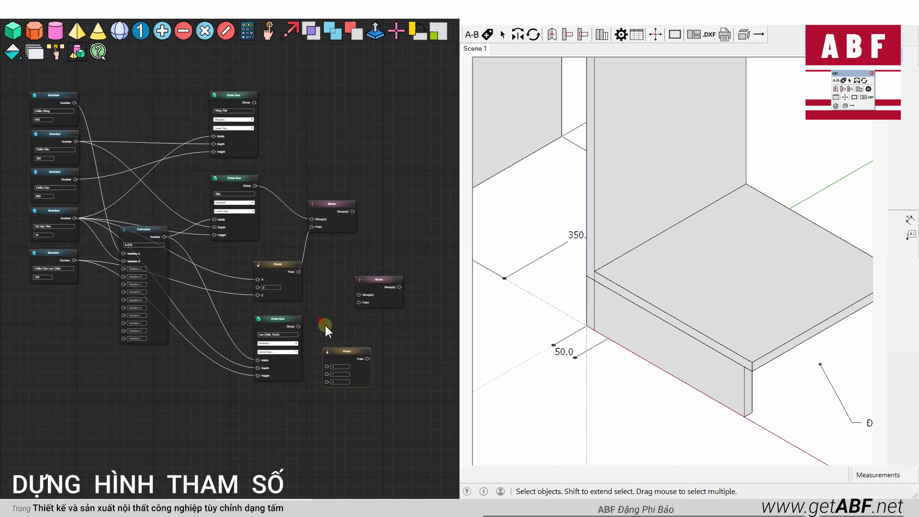
scroll(326, 360, "down", 1)
left_click_drag(325, 360, 349, 363)
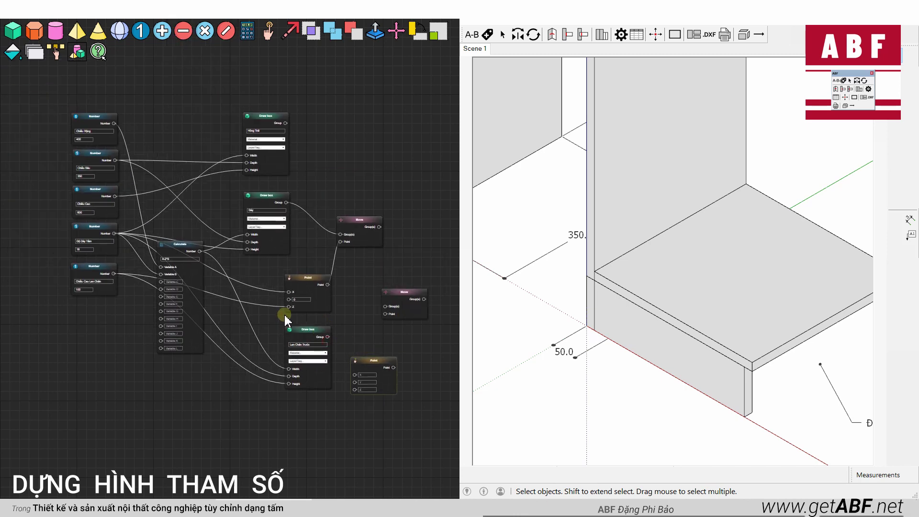
left_click_drag(114, 233, 355, 375)
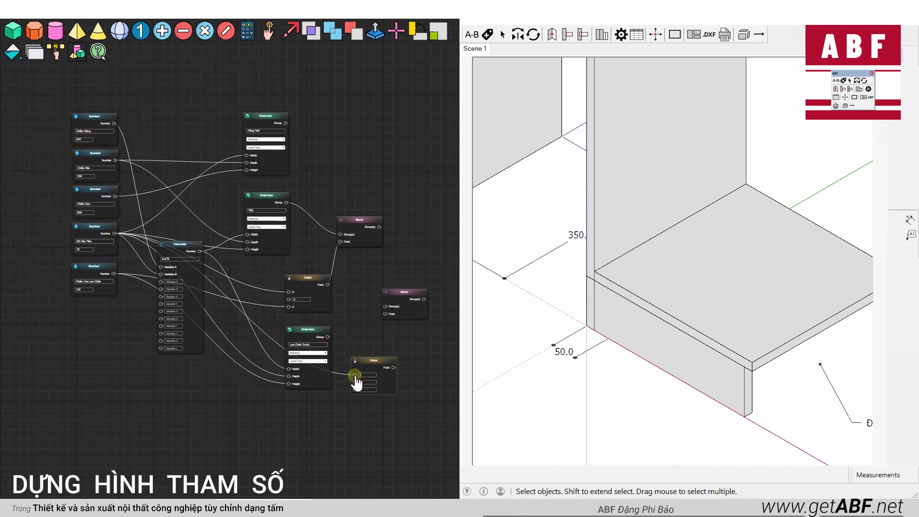
scroll(358, 339, "up", 2)
left_click_drag(307, 332, 273, 345)
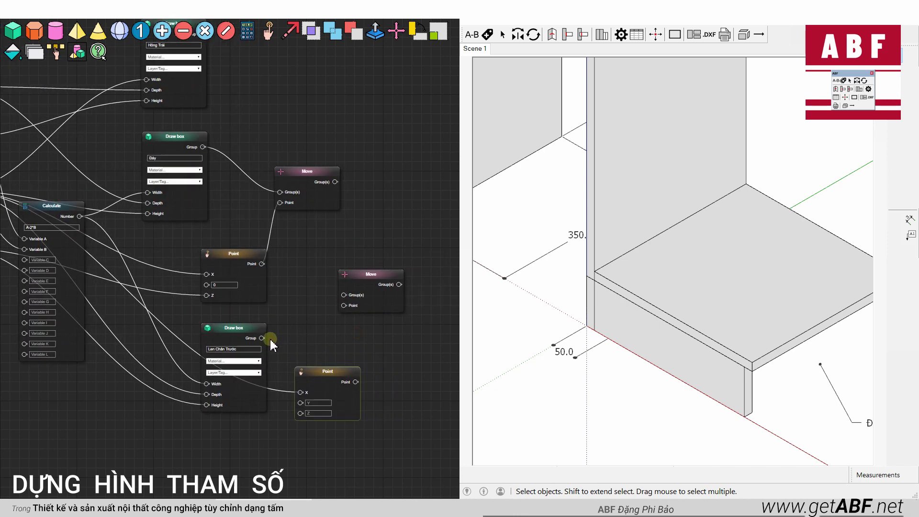
left_click_drag(314, 301, 344, 295)
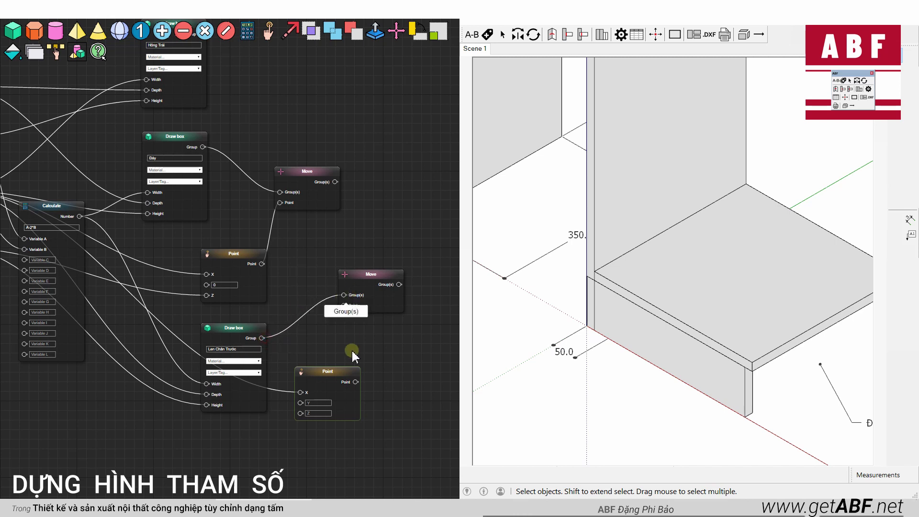
left_click_drag(356, 382, 344, 306)
- Set the Point node's Y and Z values to 0
left_click(626, 320)
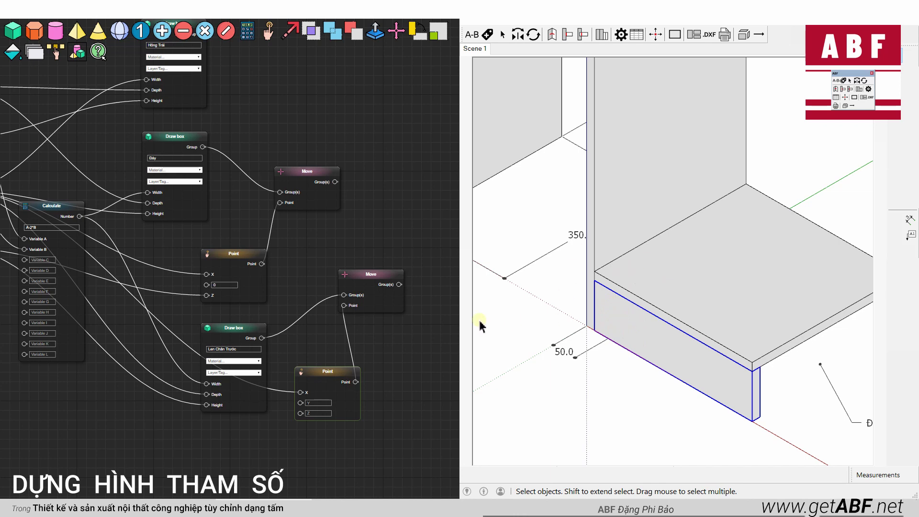
scroll(328, 410, "up", 5)
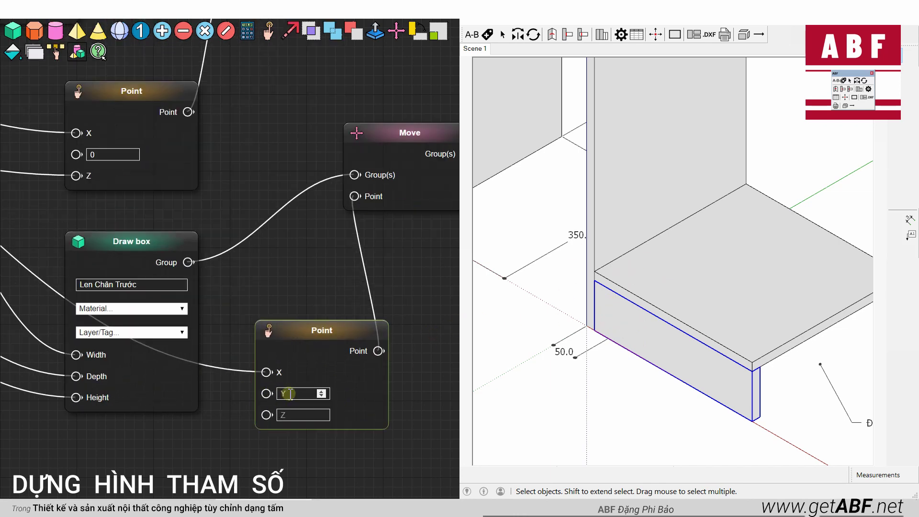
left_click(295, 398)
type("0")
left_click(296, 415)
type("0")
- Inspect the bottom panel in the model, clear the selection and pan the graph left
scroll(330, 433, "down", 5)
left_click(632, 307)
scroll(630, 309, "down", 3)
left_click(598, 341)
left_click(370, 279)
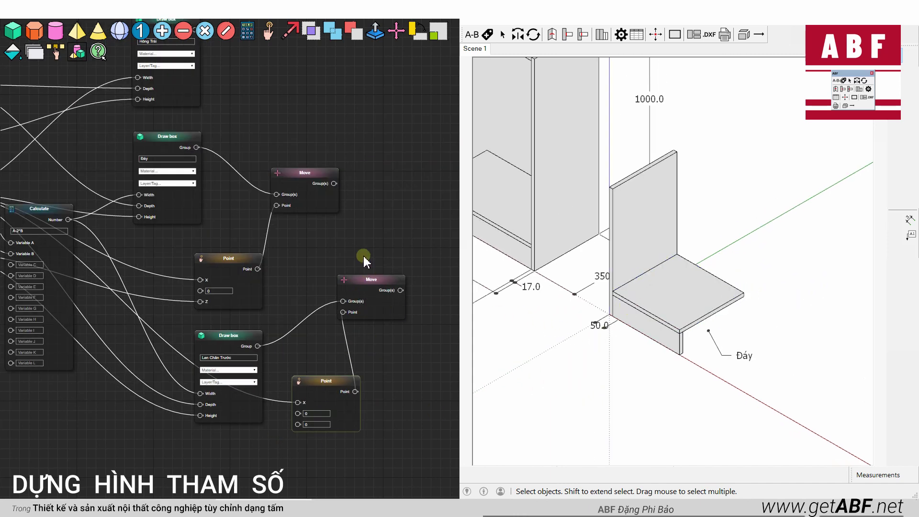
left_click_drag(324, 251, 361, 263)
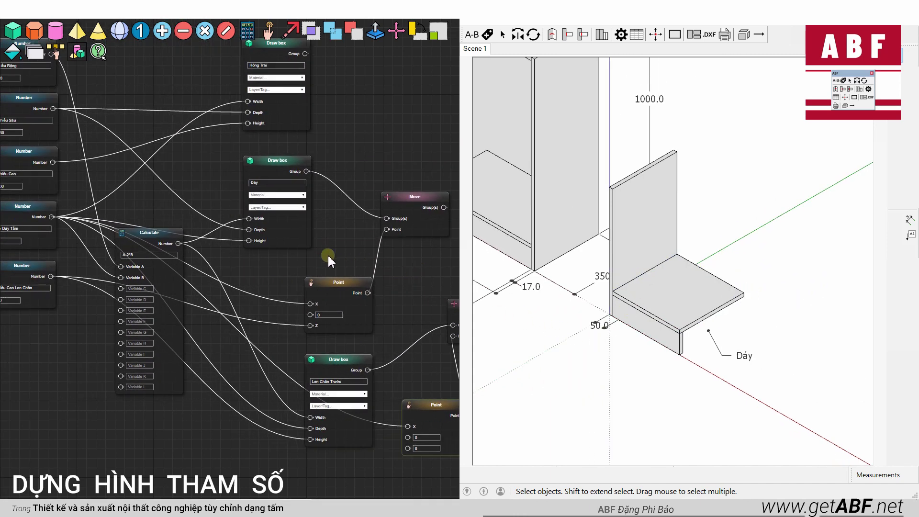
- Set Chiều Rộng to 500, Chiều Sâu to 300 and Chiều Cao to 800
left_click_drag(281, 259, 364, 288)
left_click_drag(199, 361, 201, 416)
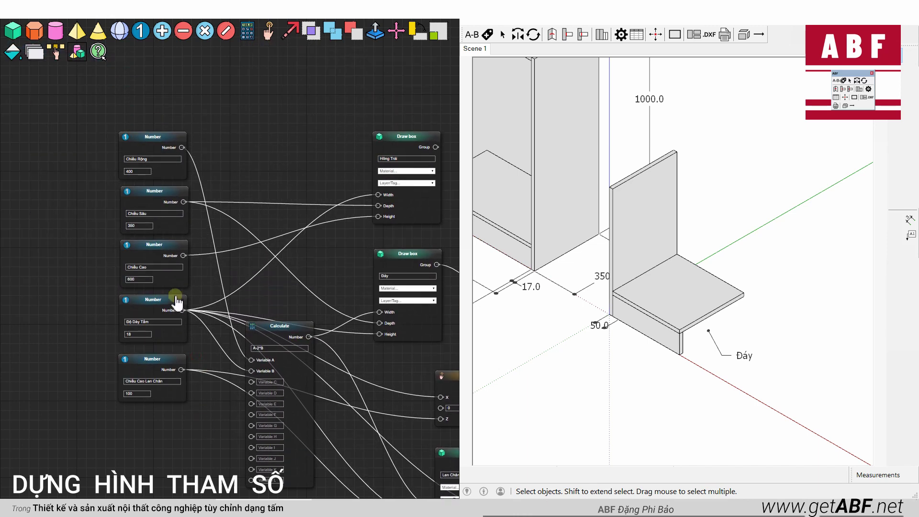
scroll(138, 187, "up", 1)
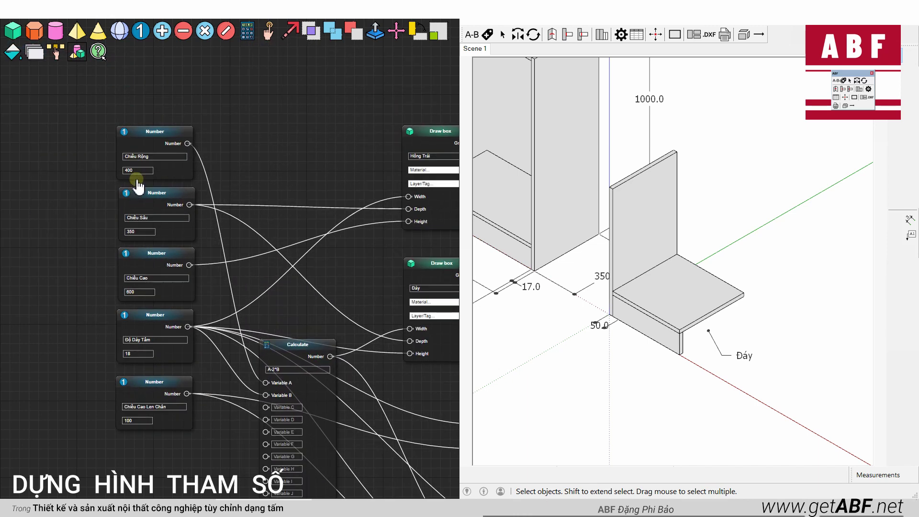
scroll(138, 178, "up", 1)
left_click(906, 214)
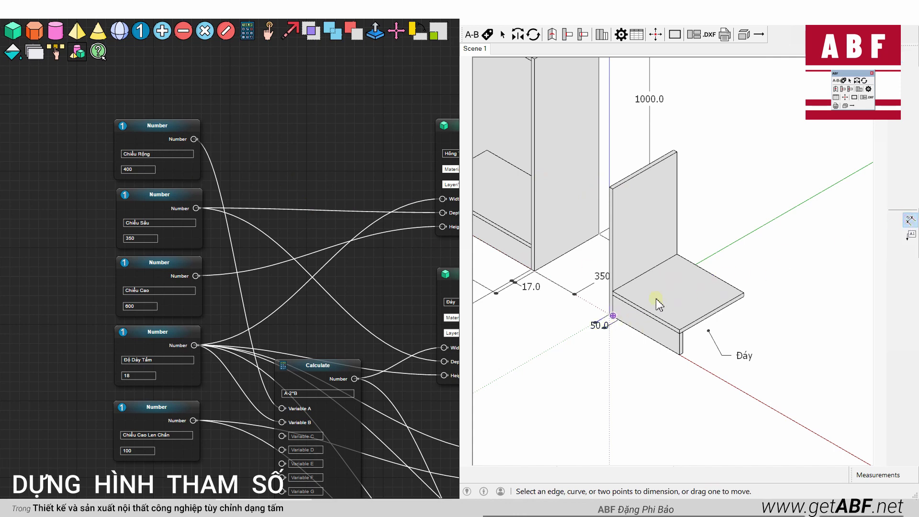
left_click(139, 171)
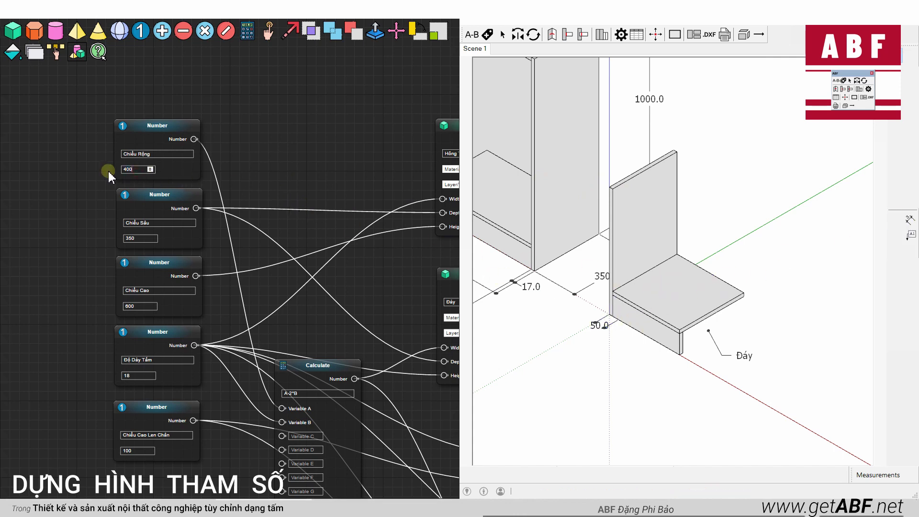
type("500")
left_click(144, 238)
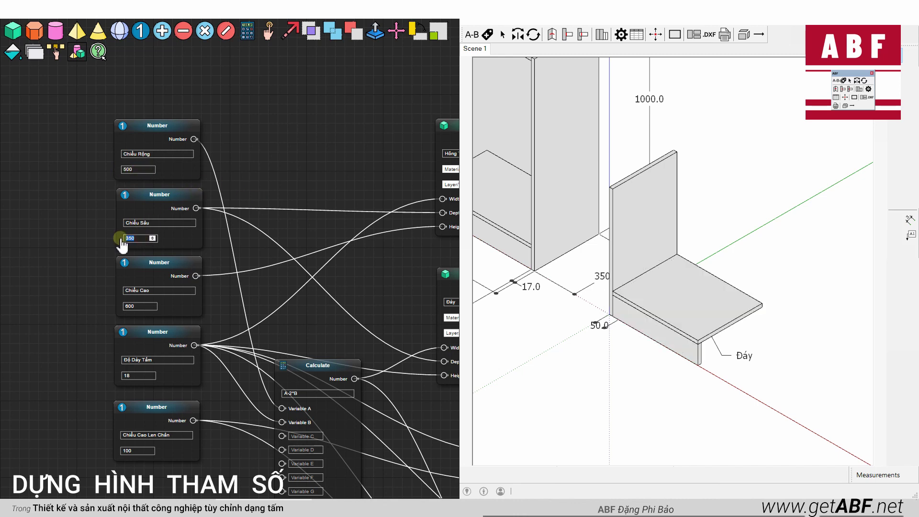
type("300")
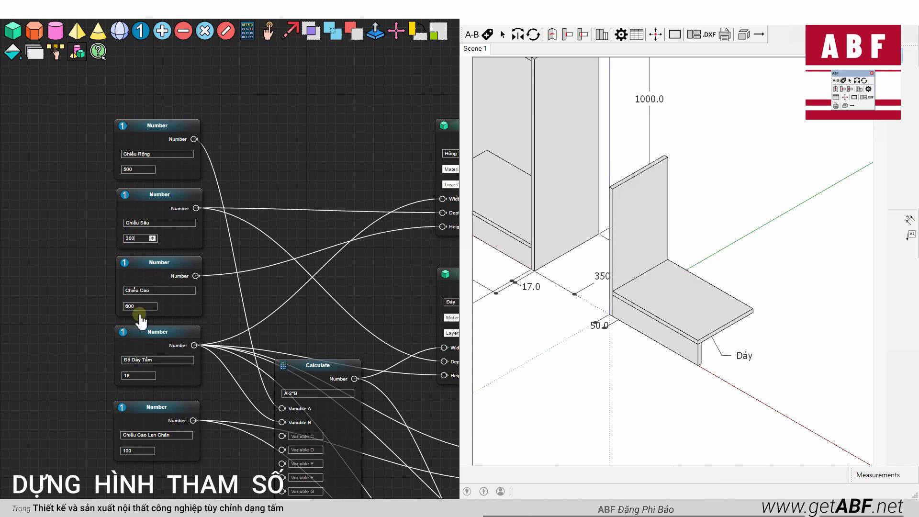
type("800")
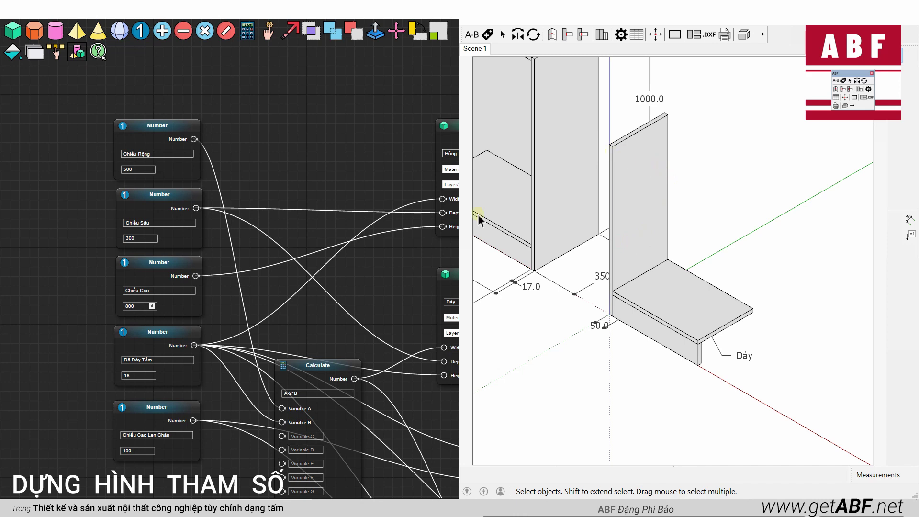
- Zoom and pan to review the rebuilt cabinet, then add a Copy node
scroll(346, 284, "down", 2)
scroll(355, 294, "down", 2)
left_click_drag(357, 270, 196, 194)
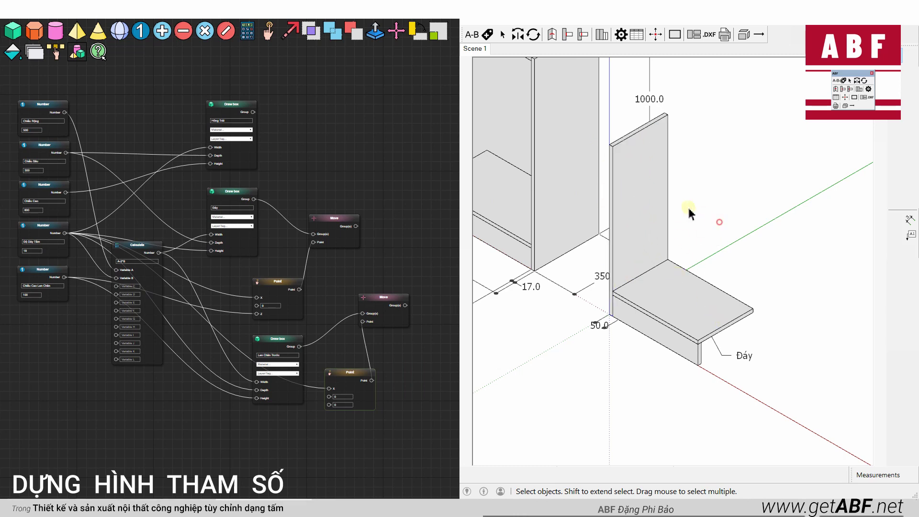
scroll(651, 224, "down", 2)
scroll(527, 182, "up", 3)
middle_click_drag(544, 175, 618, 263, "shift")
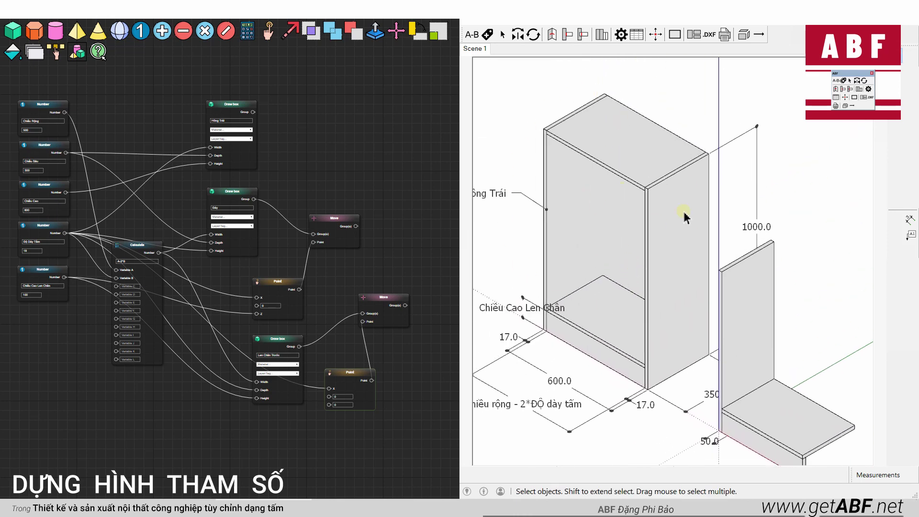
scroll(584, 202, "down", 2)
middle_click_drag(585, 202, 561, 175, "shift")
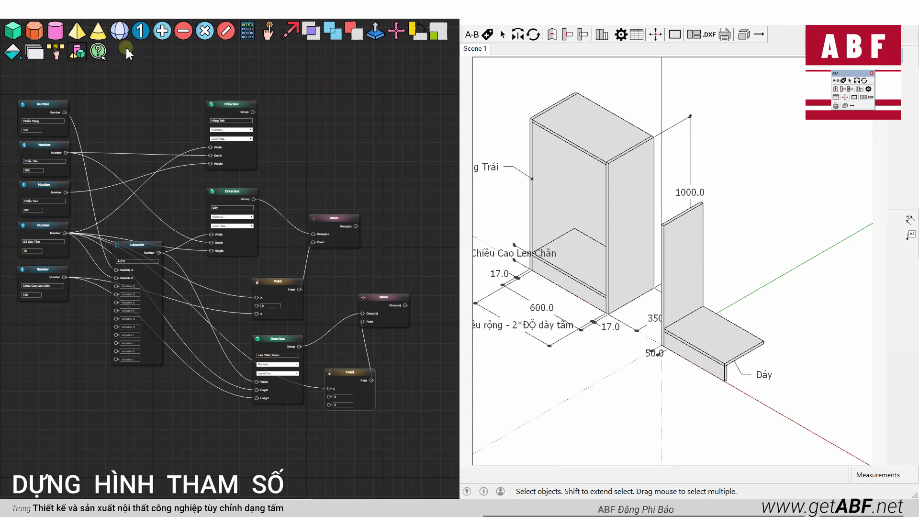
left_click(36, 56)
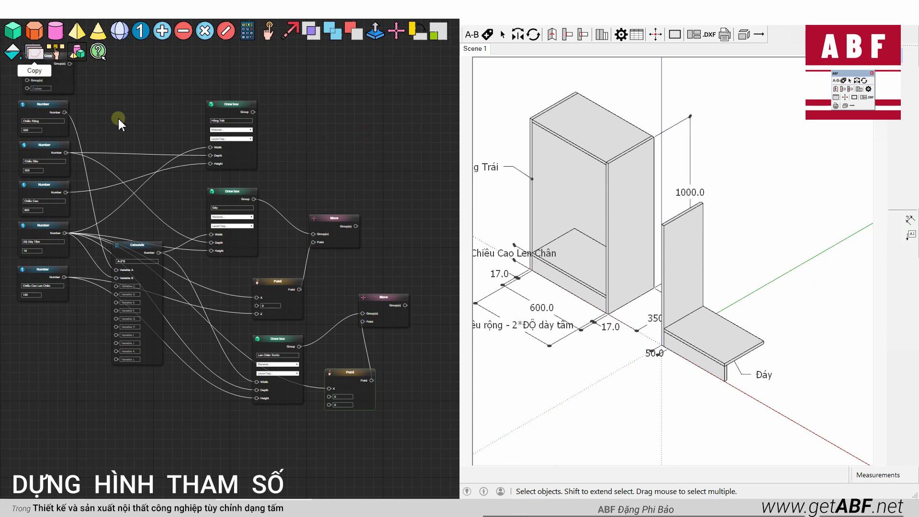
- Place the Copy node beside Hông Trái and wire its Draw box Group into Copy
left_click(225, 156)
left_click_drag(225, 156, 385, 169)
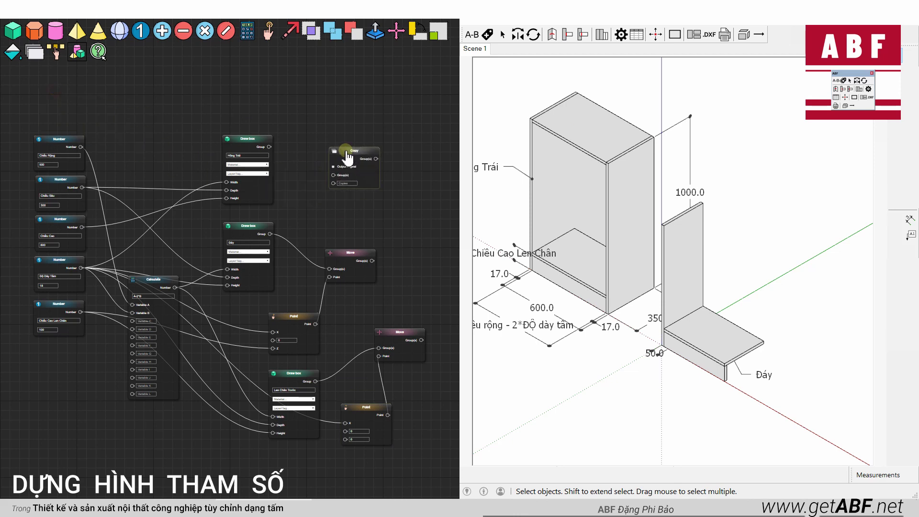
scroll(307, 159, "up", 5)
left_click_drag(298, 171, 239, 179)
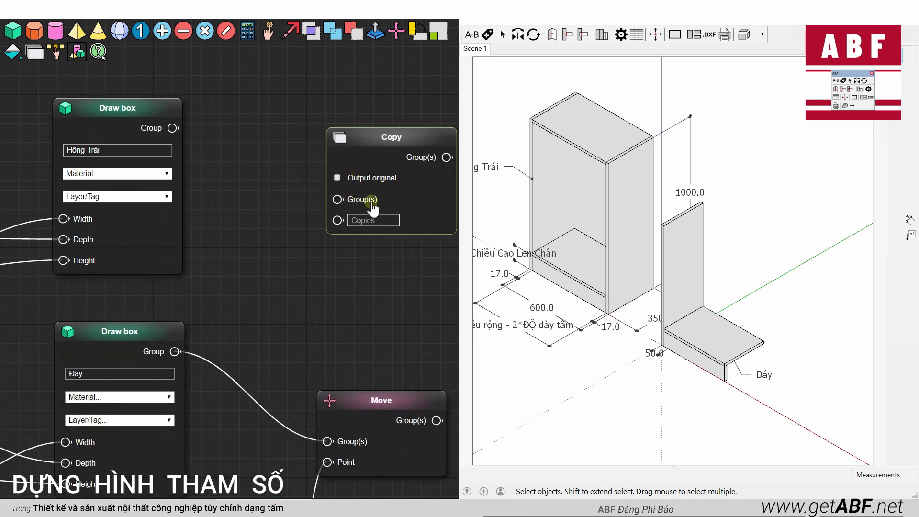
left_click_drag(172, 128, 338, 200)
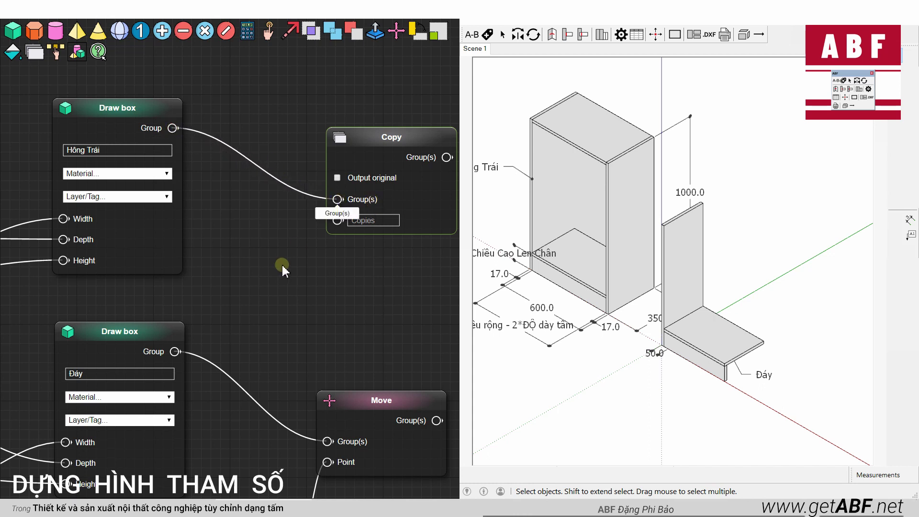
- Trial-move the side panel beside the bottom panel, cancel, and nudge the Copy node
key("m")
left_click(718, 265)
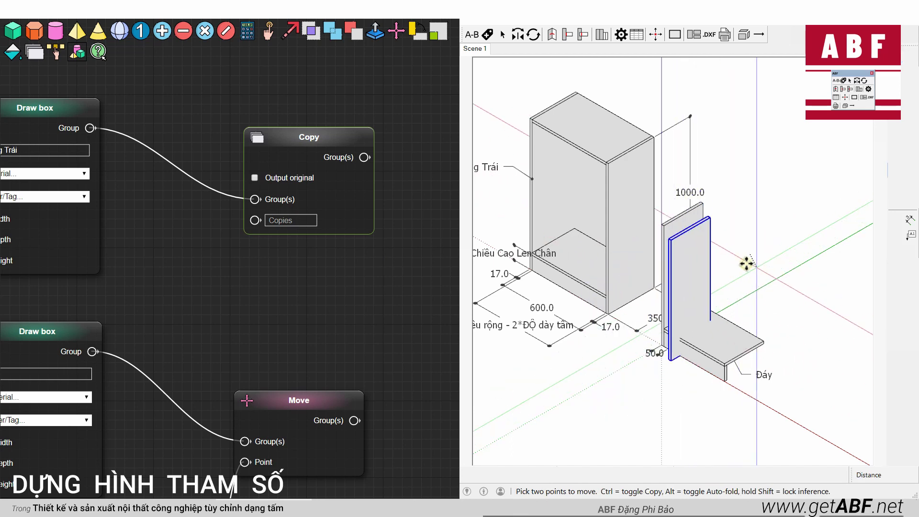
left_click(742, 280)
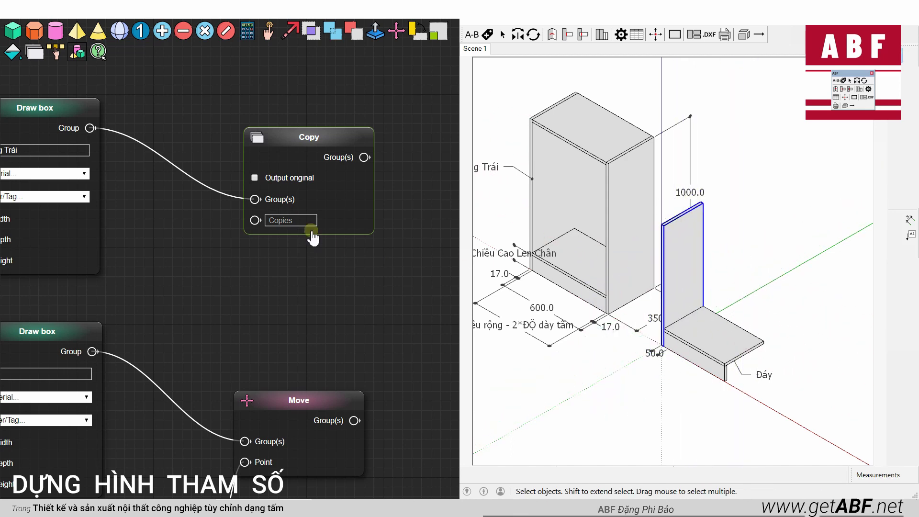
key("m")
left_click(698, 247)
key("space")
scroll(355, 291, "down", 5)
left_click_drag(377, 288, 293, 254)
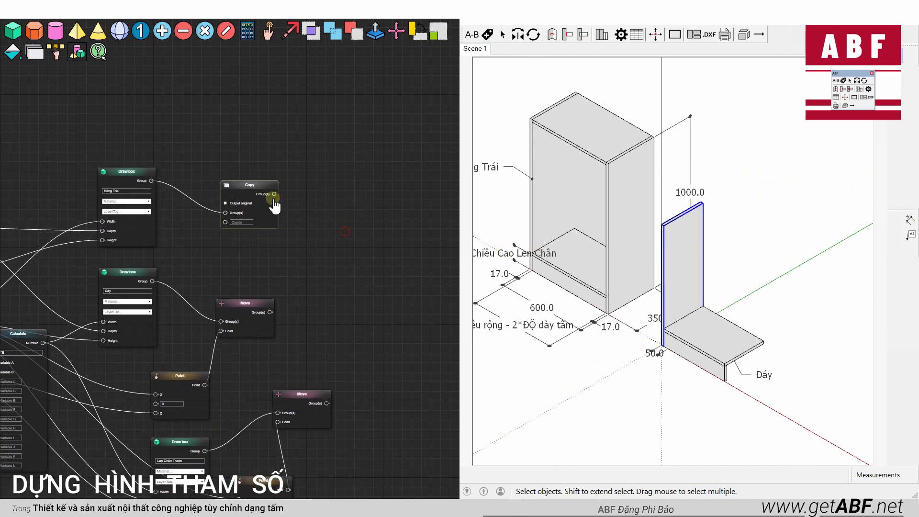
left_click_drag(250, 185, 256, 179)
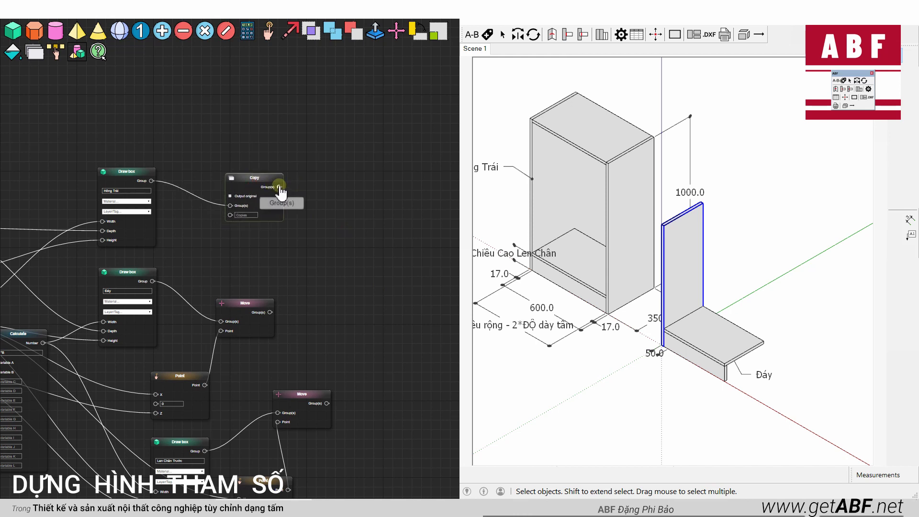
- Try a Ctrl-copy move of the side panel in the model, then cancel it
key("m")
key("ctrl")
left_click(647, 367)
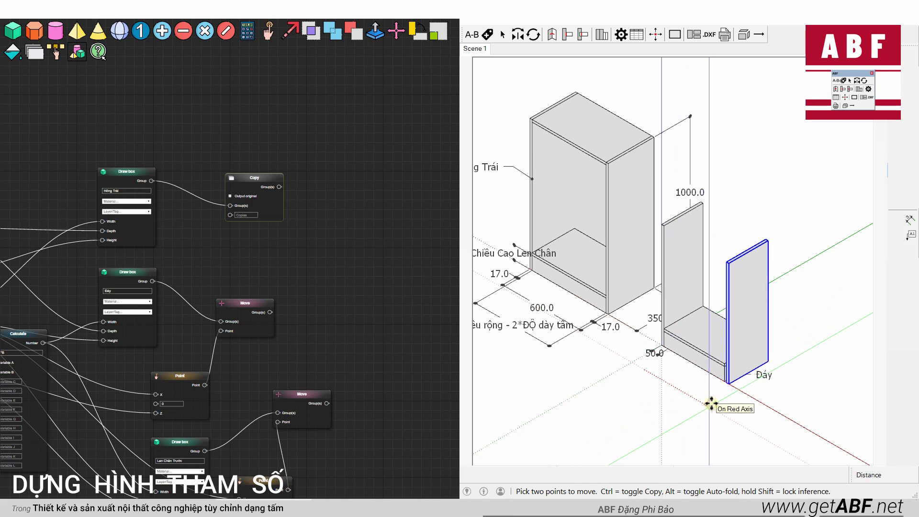
key("space")
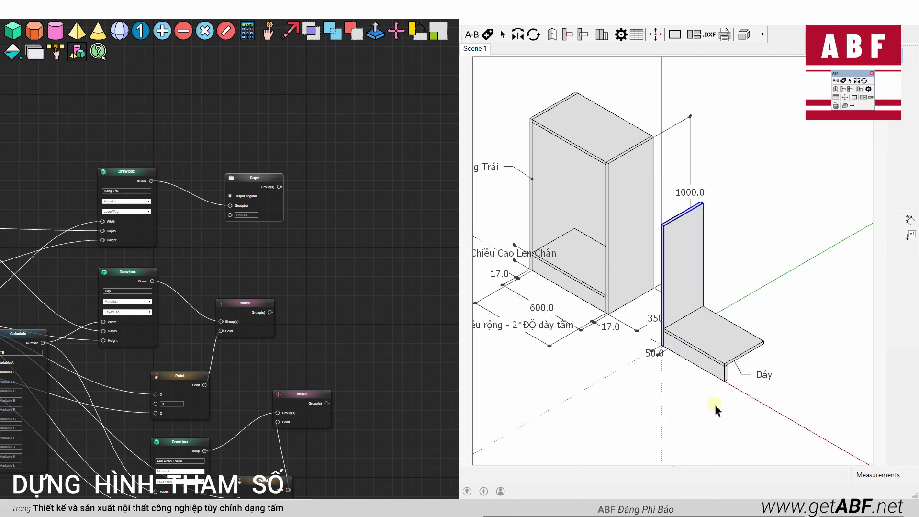
scroll(287, 265, "up", 3)
scroll(236, 307, "down", 2)
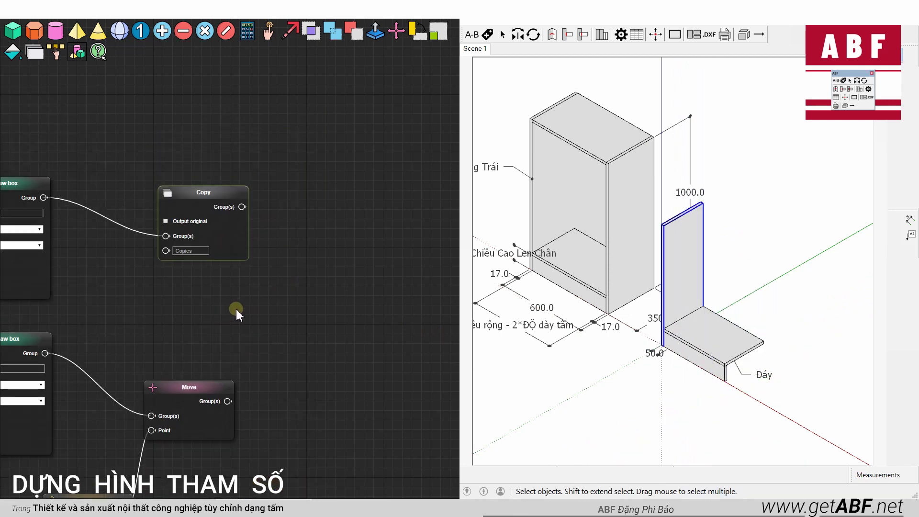
- Add a Move node beside Copy and wire Copy's output into its Group(s) input
left_click(396, 31)
scroll(345, 155, "down", 3)
scroll(308, 154, "down", 2)
left_click_drag(89, 160, 383, 210)
scroll(353, 211, "up", 3)
left_click_drag(344, 249, 287, 242)
scroll(288, 242, "up", 1)
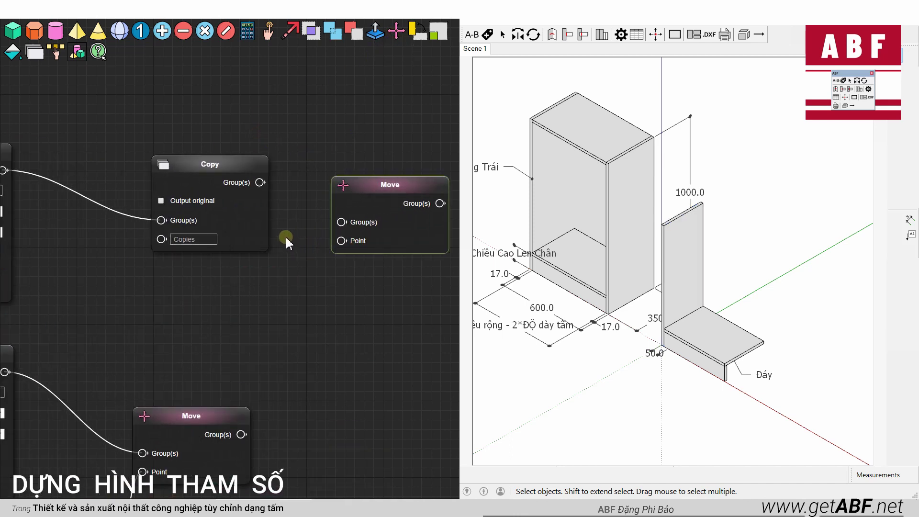
left_click_drag(259, 183, 341, 222)
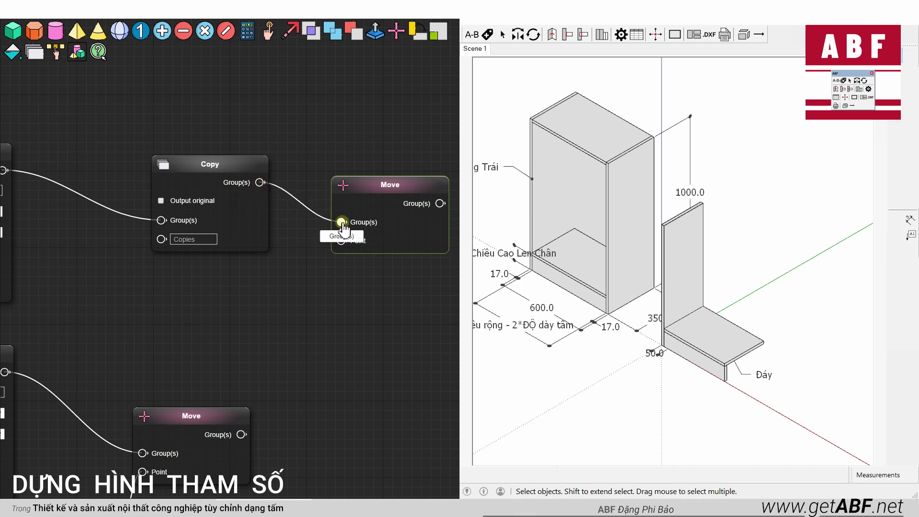
- Place a new Point node near the Number and Draw box nodes
scroll(301, 266, "down", 1)
scroll(301, 265, "down", 2)
left_click_drag(304, 294, 390, 304)
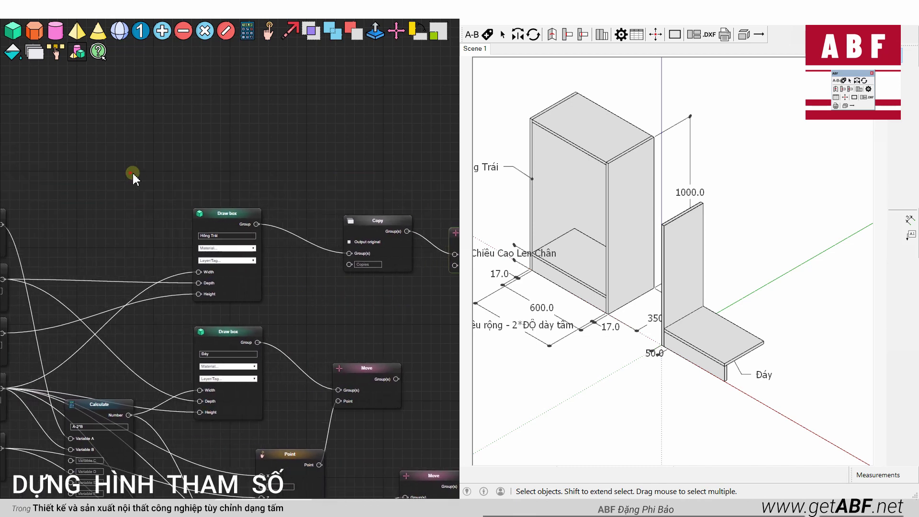
left_click_drag(133, 174, 291, 198)
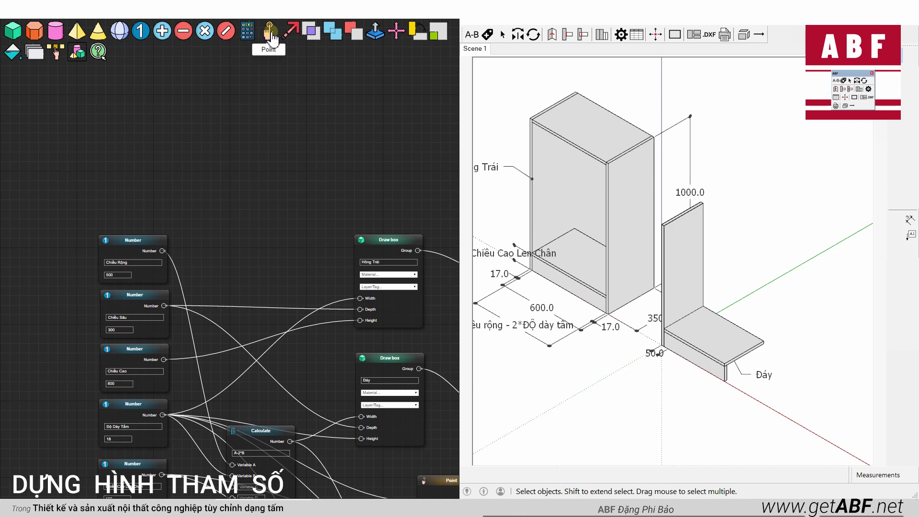
left_click(272, 38)
left_click(275, 185)
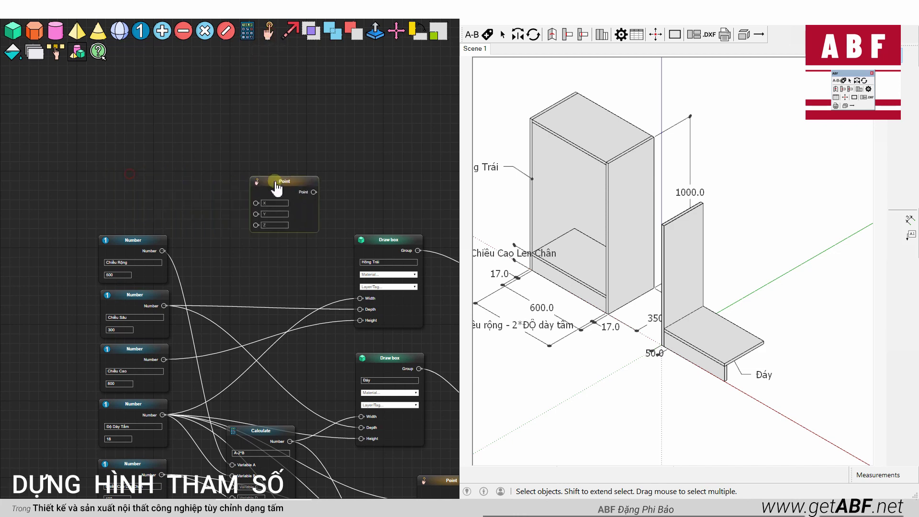
right_click_drag(205, 261, 177, 231)
right_click_drag(153, 197, 127, 164)
scroll(688, 375, "up", 3)
scroll(683, 369, "up", 3)
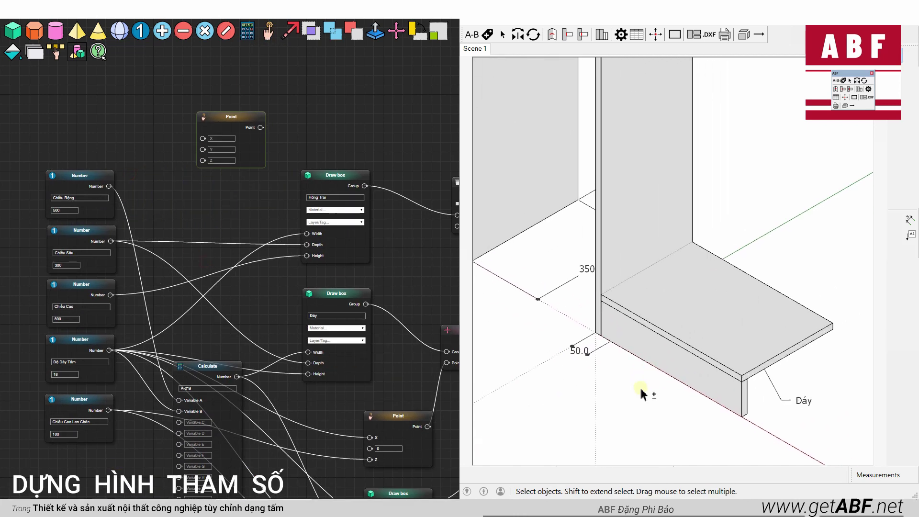
- Trial-move the side panel to the bottom panel's far end, then undo it
scroll(643, 389, "up", 2)
left_click(617, 262)
scroll(628, 297, "down", 2)
scroll(581, 312, "down", 1)
key("m")
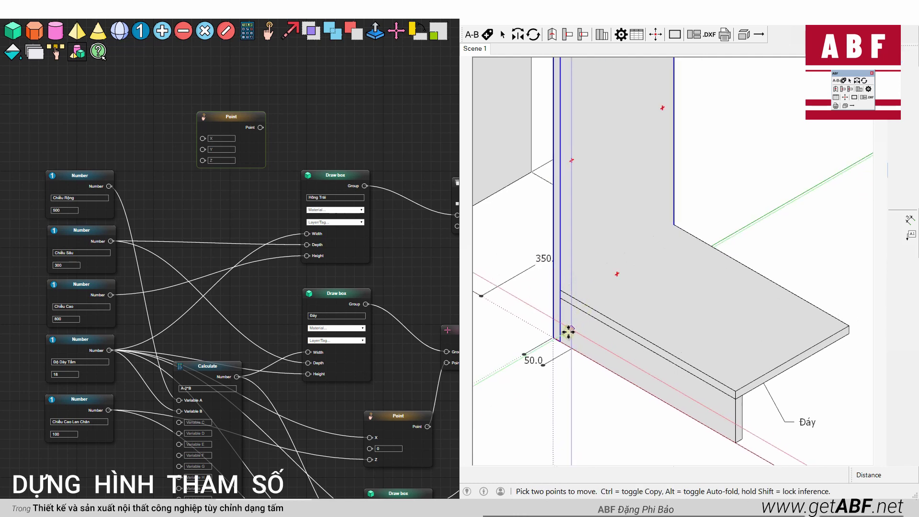
left_click(549, 337)
left_click(737, 439)
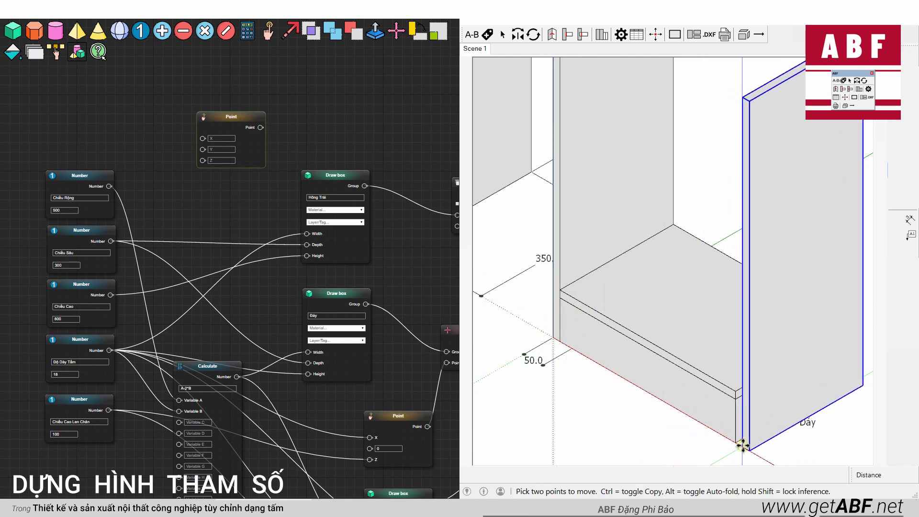
key("ctrl+z")
- Dimension the bottom panel from the side panel to its far end: 481.0 and 463.0
left_click(906, 224)
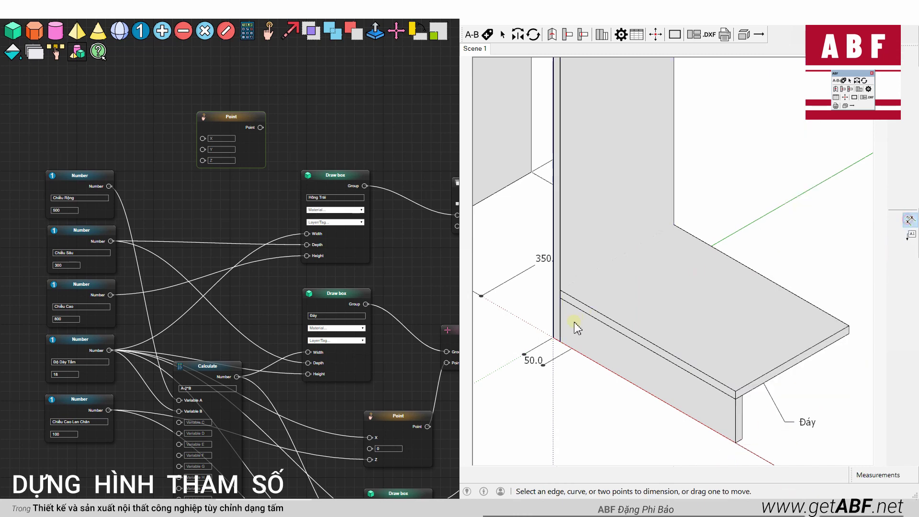
left_click(554, 338)
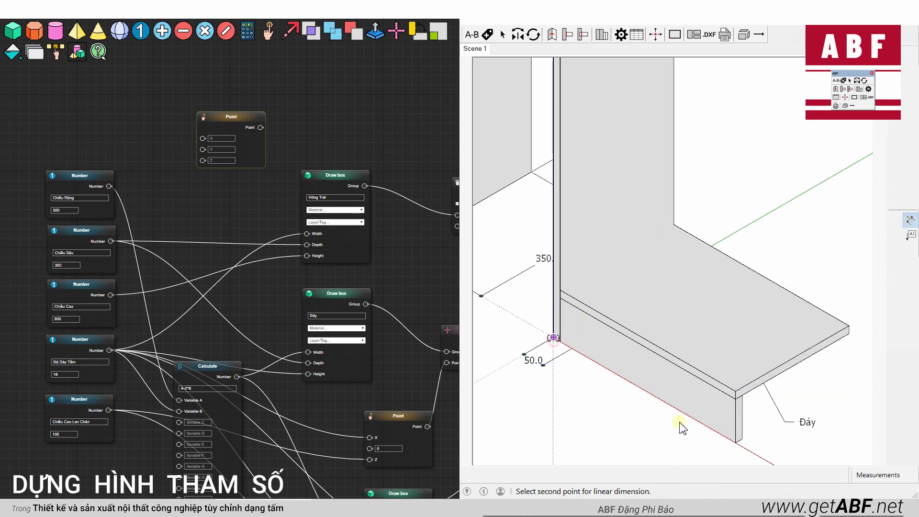
left_click(736, 443)
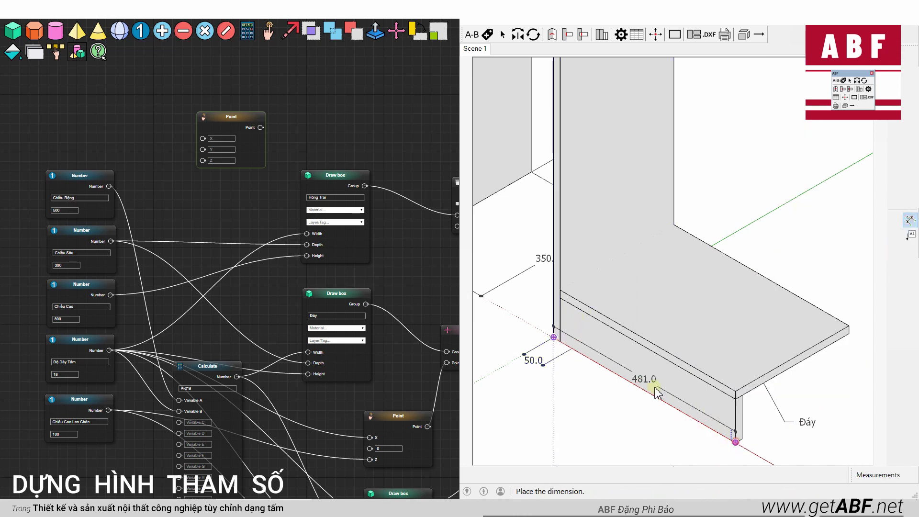
left_click(567, 398)
key("space")
scroll(641, 340, "down", 3)
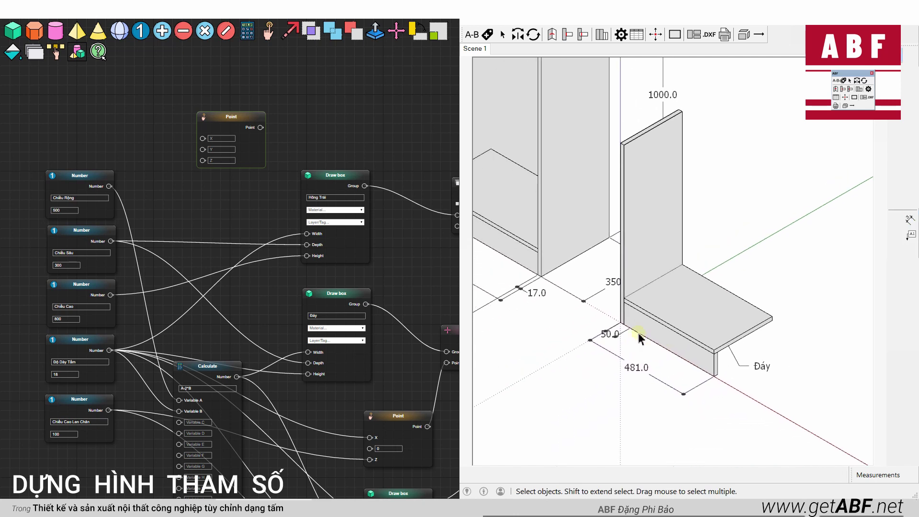
scroll(708, 335, "up", 1)
left_click(910, 220)
scroll(611, 360, "up", 1)
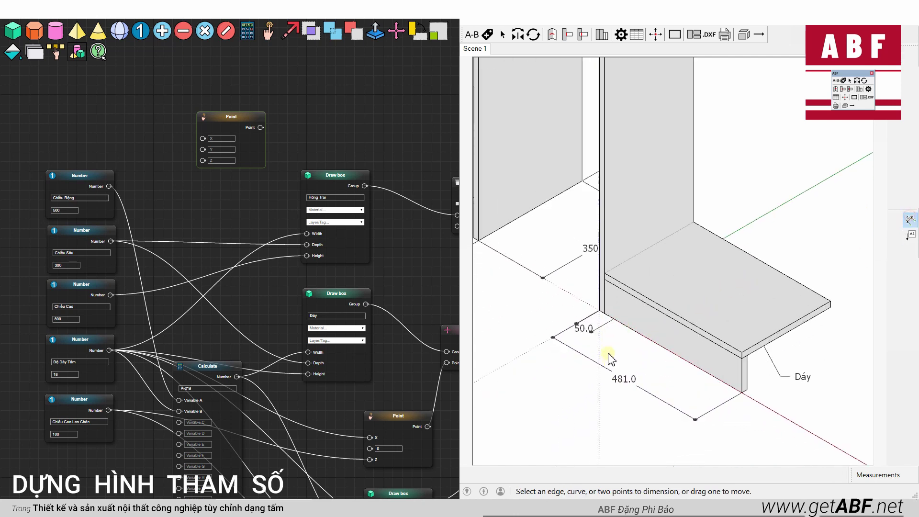
left_click(605, 314)
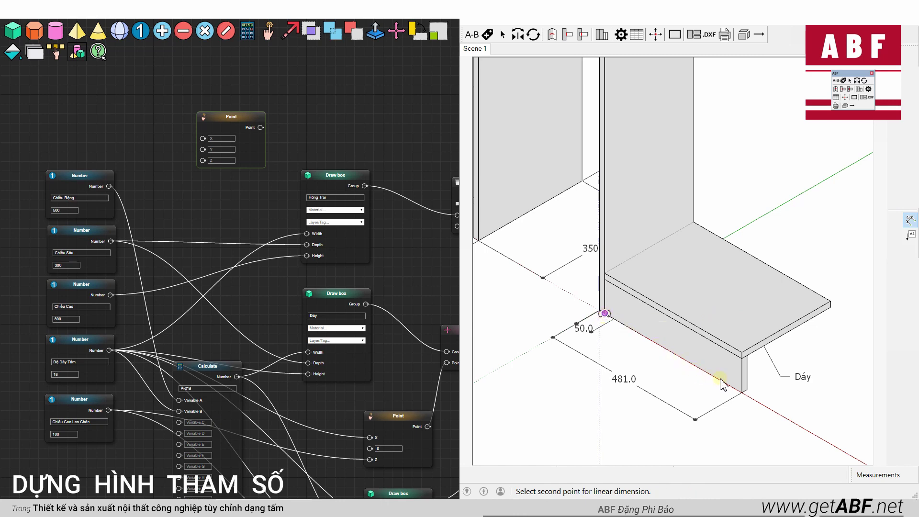
left_click(741, 393)
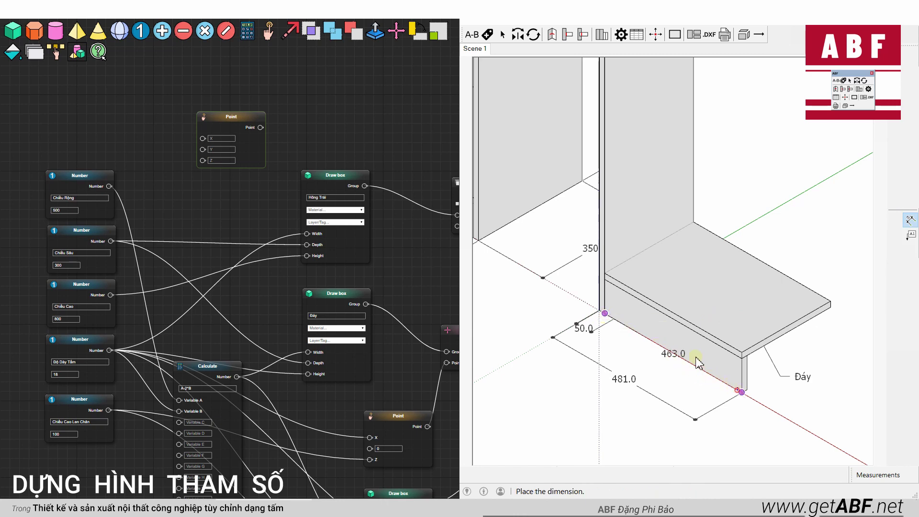
left_click(616, 347)
key("space")
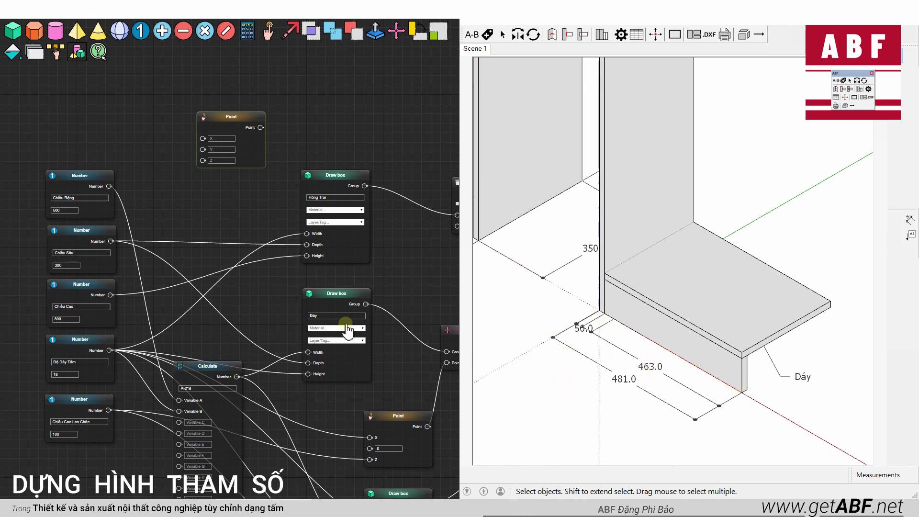
- Add a Calculate node near the Move node and place the Point node beside it
scroll(348, 330, "down", 3)
left_click(247, 30)
mouse_move(143, 116)
left_mouse_down()
mouse_move(354, 92)
mouse_move(204, 120)
mouse_move(359, 234)
mouse_move(410, 232)
left_mouse_up()
left_click_drag(360, 211, 196, 206)
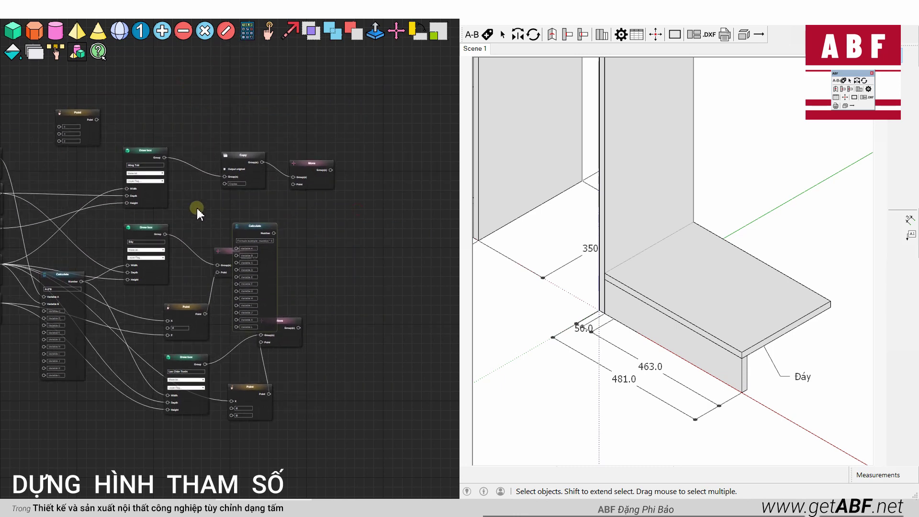
mouse_move(270, 235)
left_mouse_down()
mouse_move(228, 75)
mouse_move(290, 200)
left_mouse_up()
left_click_drag(235, 175, 203, 124)
left_click_drag(102, 223, 297, 189)
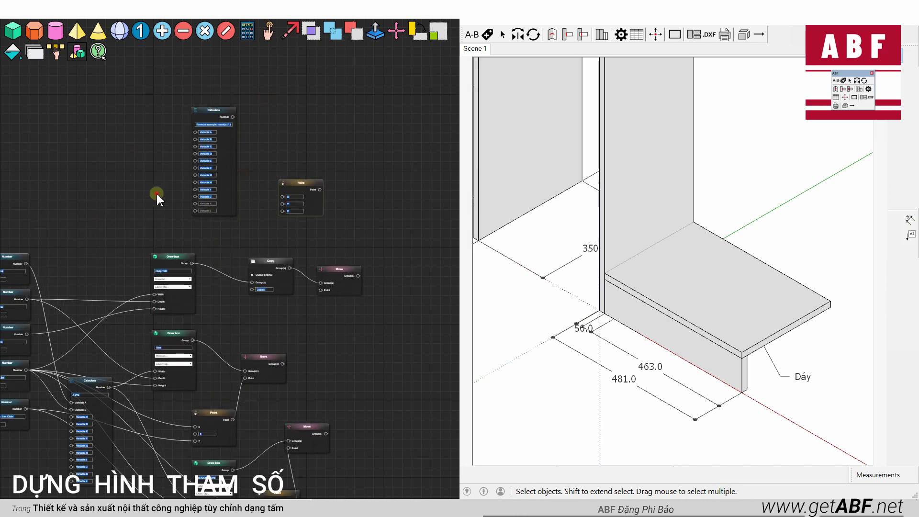
left_click_drag(308, 128, 361, 98)
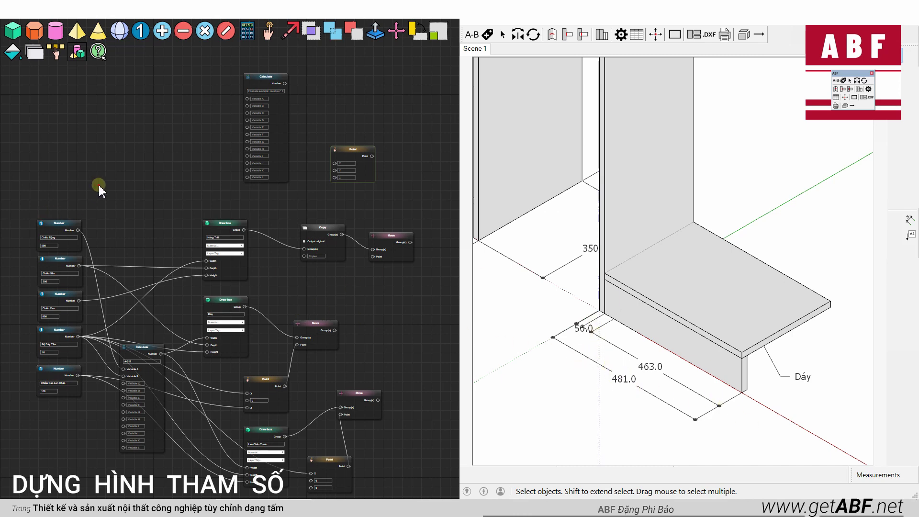
scroll(51, 264, "up", 2)
scroll(78, 262, "down", 1)
mouse_move(130, 229)
left_mouse_down()
mouse_move(91, 270)
mouse_move(269, 128)
left_mouse_up()
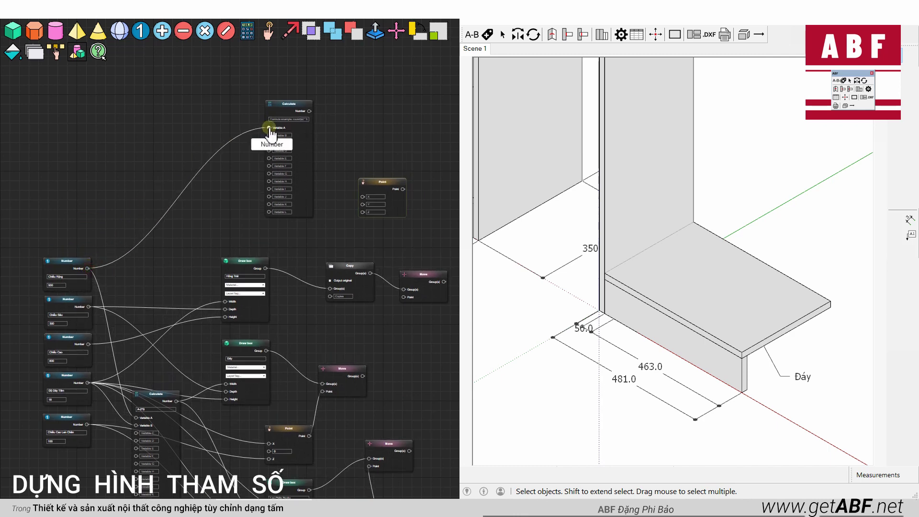
- Wire a Number value into Calculate, set its formula to A-B, and drag out its result
left_click_drag(88, 383, 269, 135)
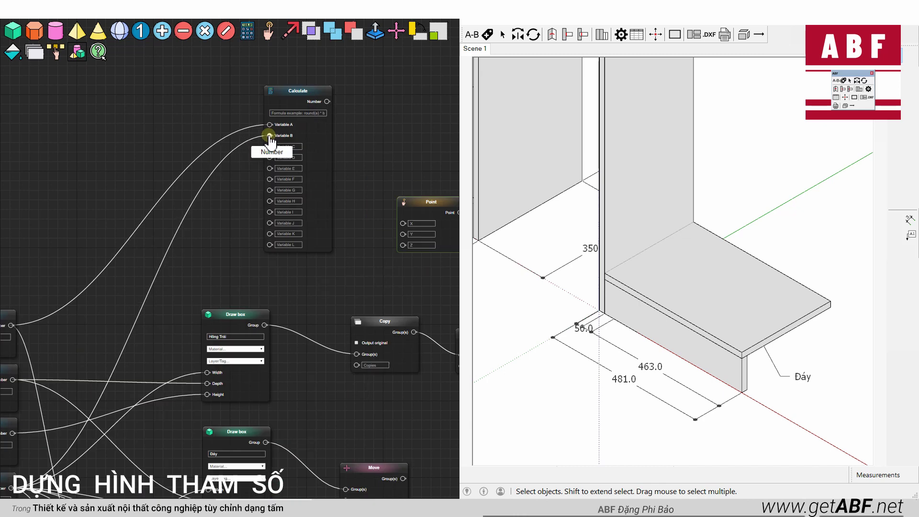
scroll(269, 135, "up", 2)
left_click(305, 115)
type("-B")
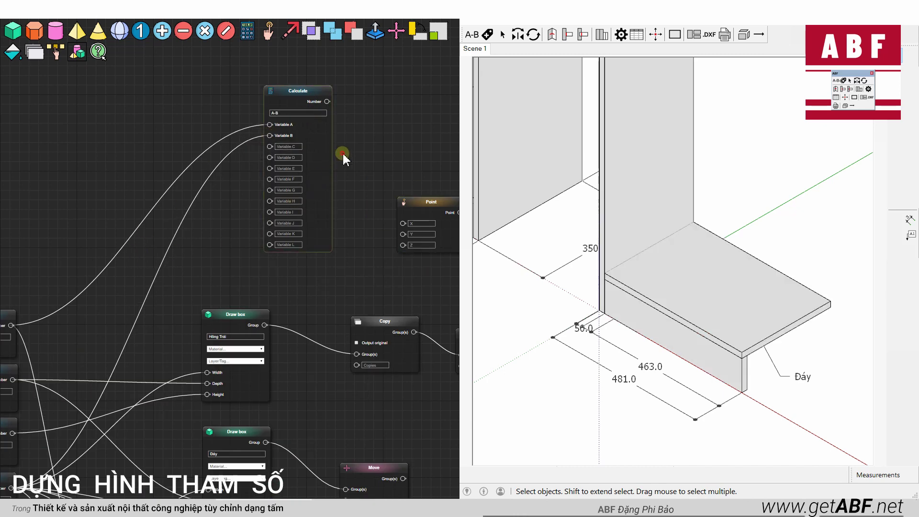
left_click_drag(343, 158, 247, 200)
left_click_drag(231, 144, 307, 266)
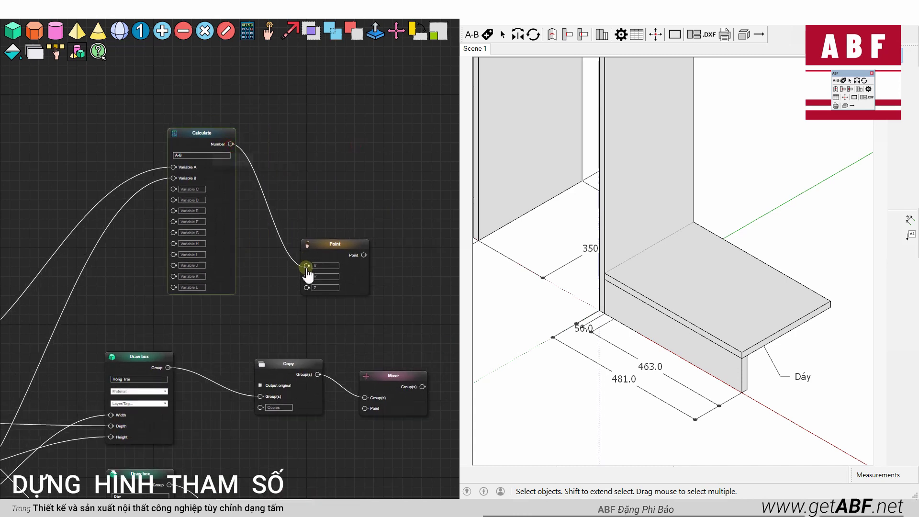
- Wire the Calculate result into Point X and Point into the copy's Move node, then tidy nodes
left_click_drag(308, 308, 225, 282)
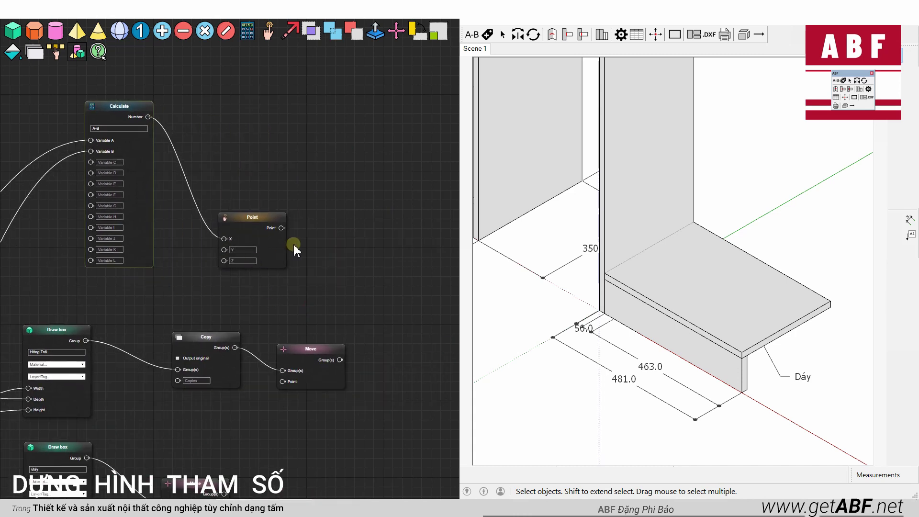
left_click_drag(282, 228, 282, 383)
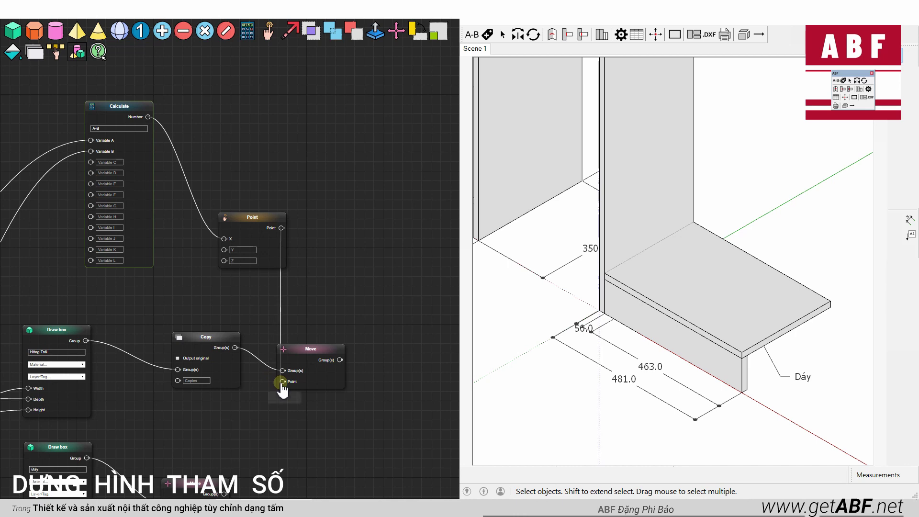
left_click(633, 278)
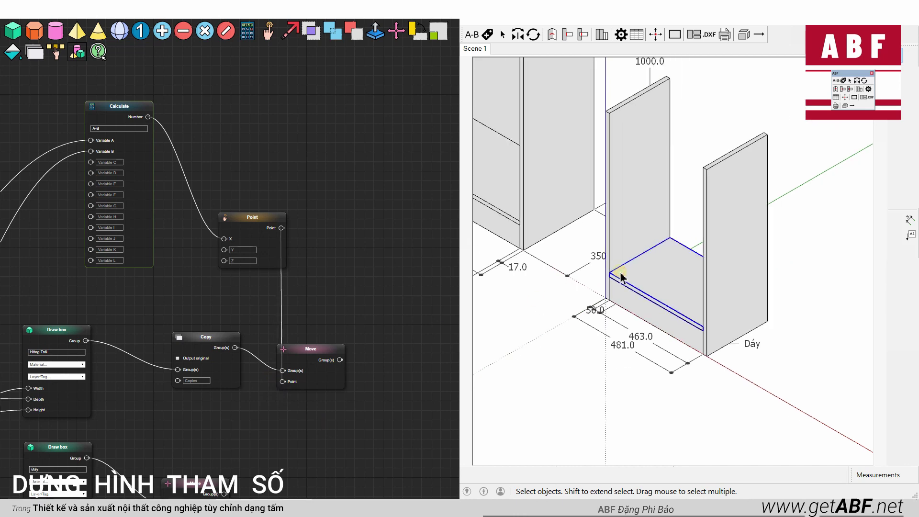
mouse_move(669, 261)
middle_mouse_down()
mouse_move(674, 312)
mouse_move(656, 338)
middle_mouse_up()
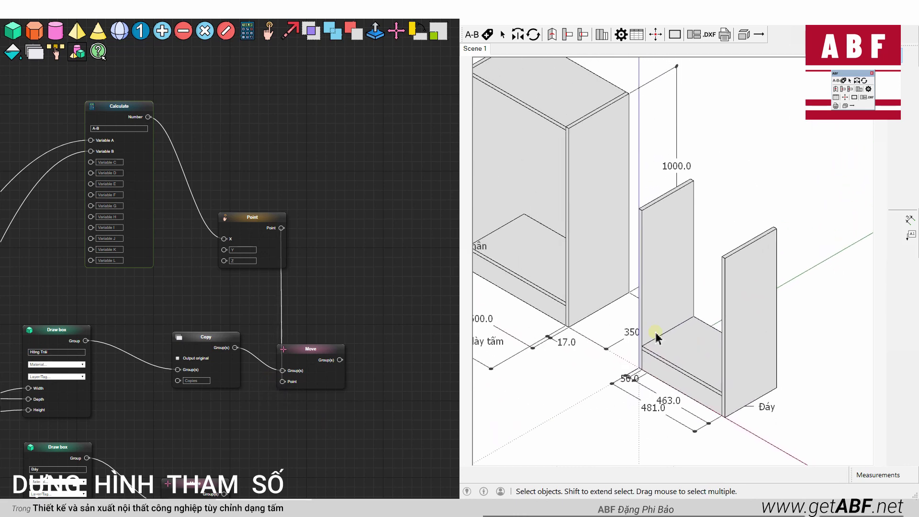
left_click_drag(310, 357, 369, 288)
left_click_drag(273, 224, 266, 239)
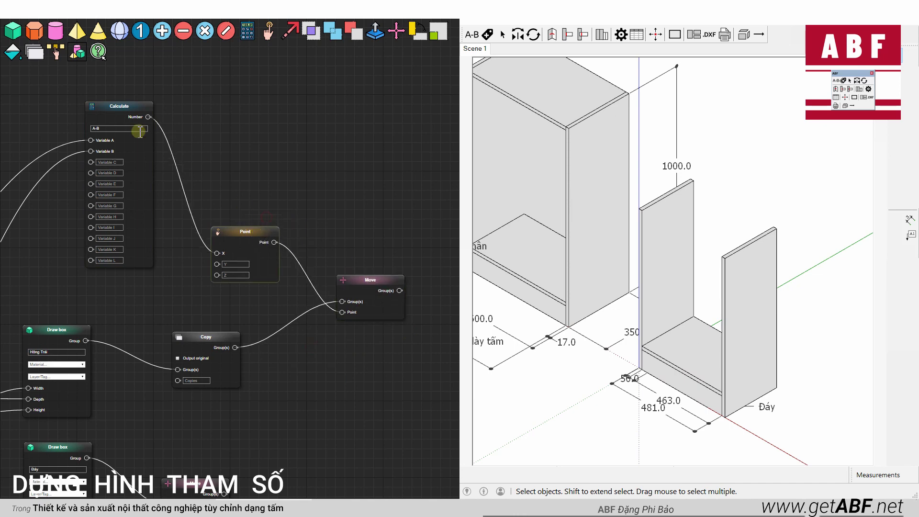
left_click_drag(127, 117, 114, 159)
left_click(171, 153)
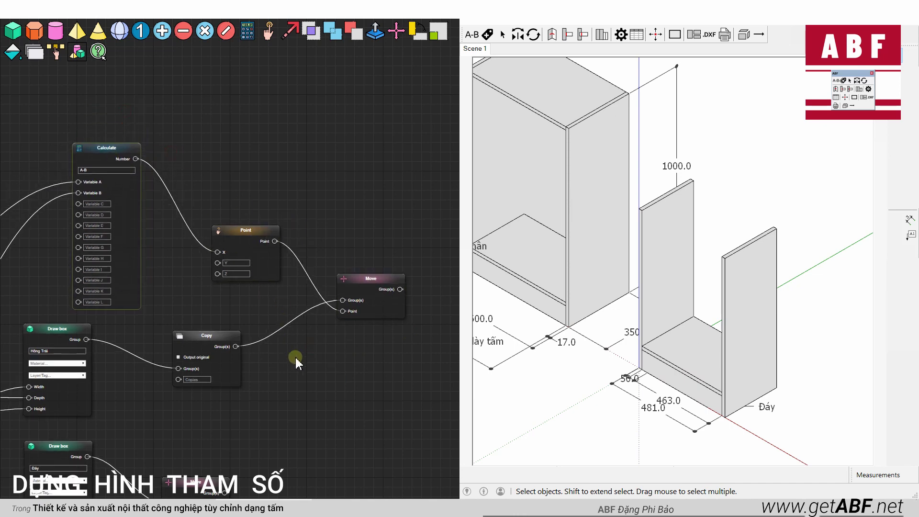
scroll(290, 352, "down", 5)
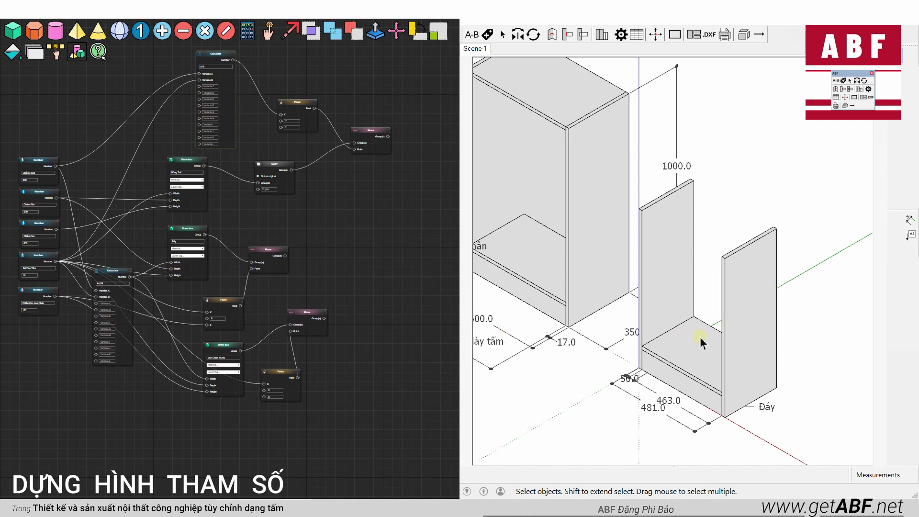
right_click(669, 345)
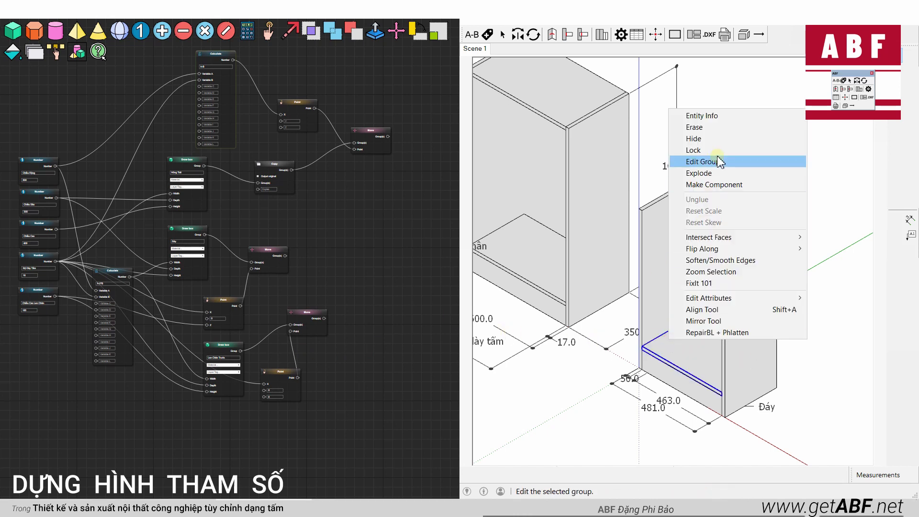
left_click(709, 117)
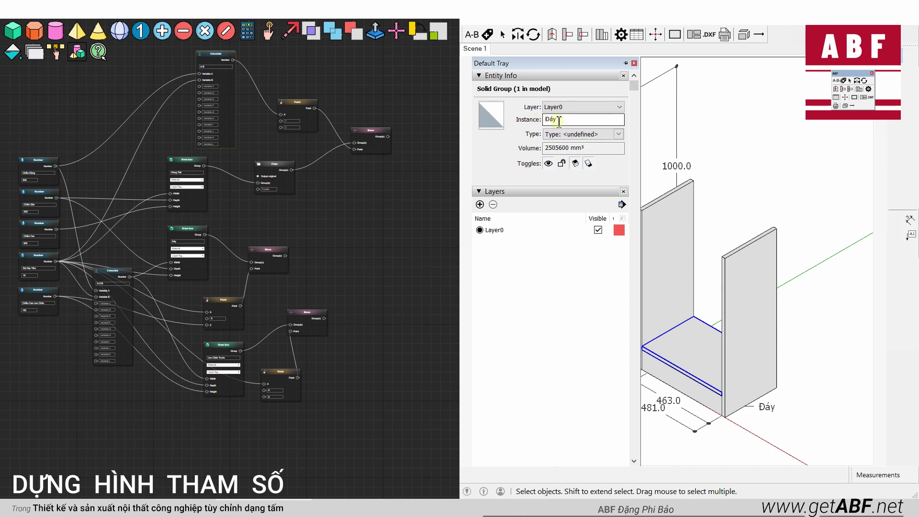
left_click(715, 156)
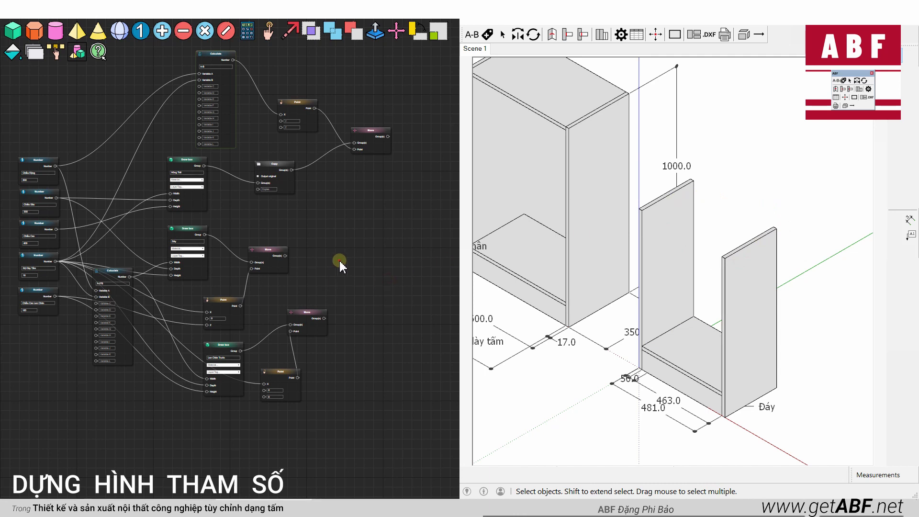
left_click_drag(338, 262, 356, 272)
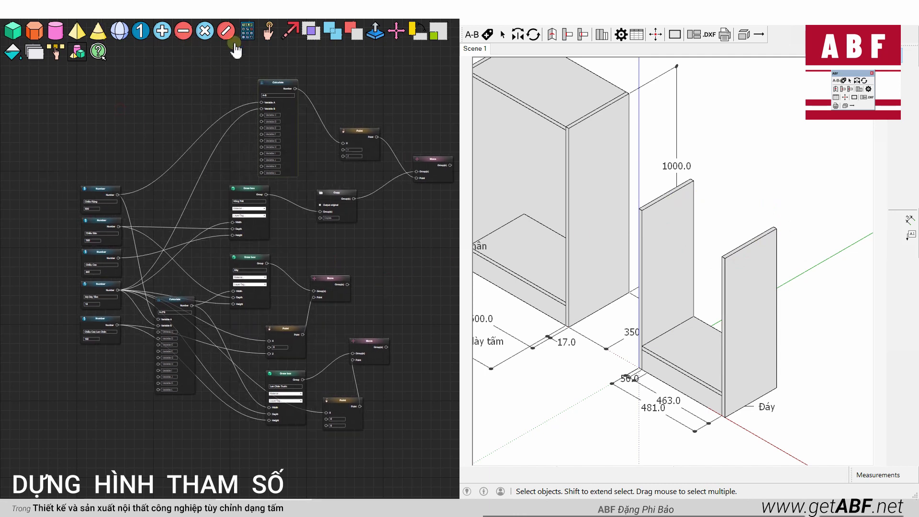
- Add a Draw box node named Nóc and position it near the other Draw boxes
mouse_move(15, 38)
left_mouse_down()
mouse_move(85, 143)
mouse_move(135, 112)
left_mouse_up()
scroll(135, 112, "up", 5)
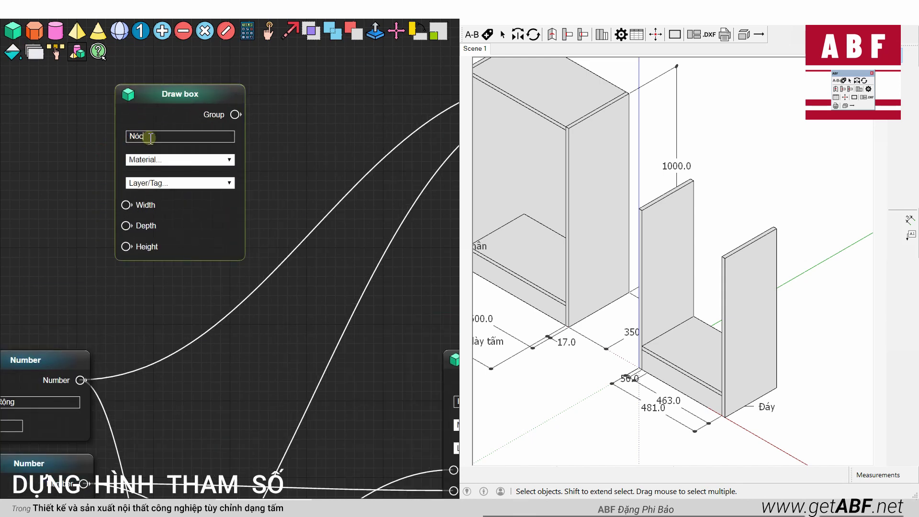
scroll(91, 300, "down", 3)
mouse_move(144, 302)
left_mouse_down()
mouse_move(172, 217)
mouse_move(200, 189)
left_mouse_up()
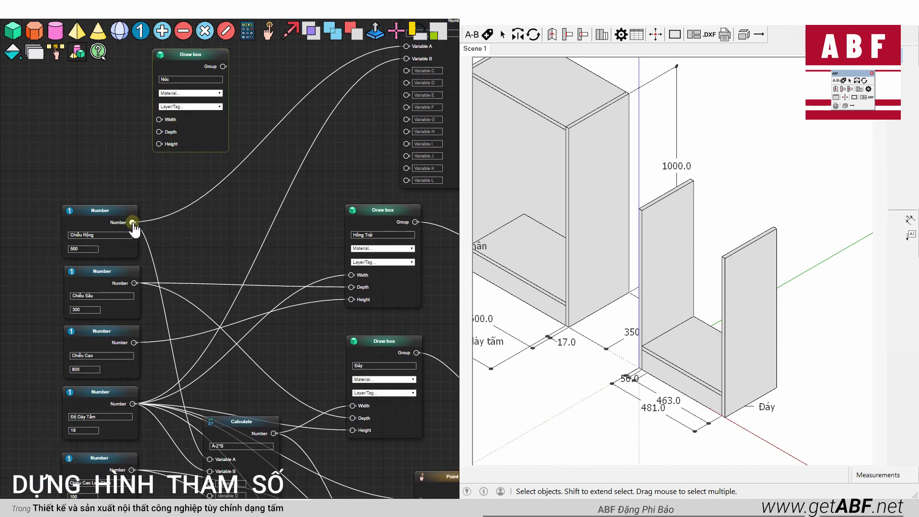
left_click_drag(190, 286, 184, 211)
left_click(263, 386)
left_click_drag(259, 367, 144, 53)
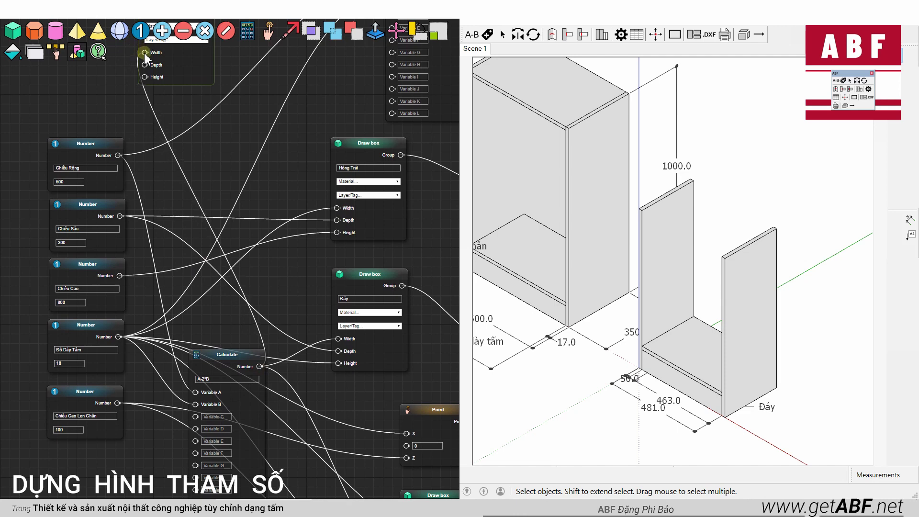
left_click_drag(192, 159, 183, 194)
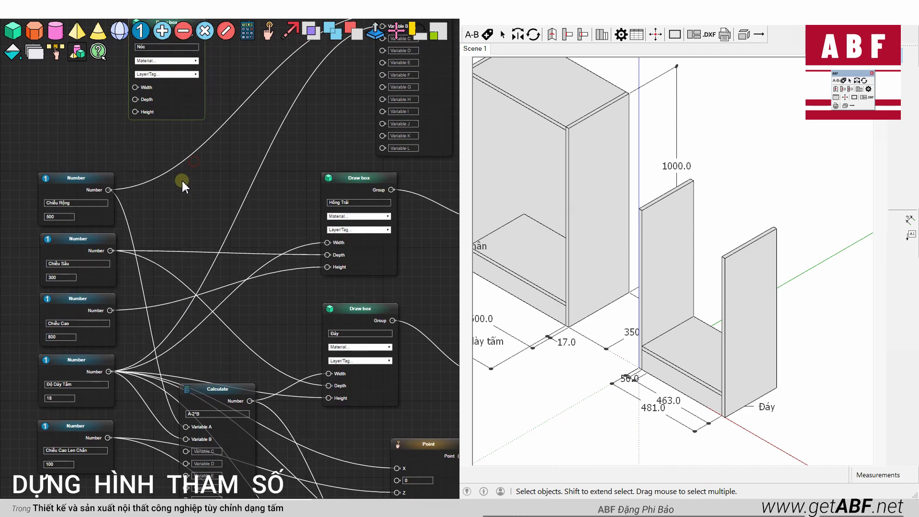
mouse_move(161, 55)
left_mouse_down()
mouse_move(184, 150)
mouse_move(349, 398)
left_mouse_up()
left_click_drag(292, 451, 205, 271)
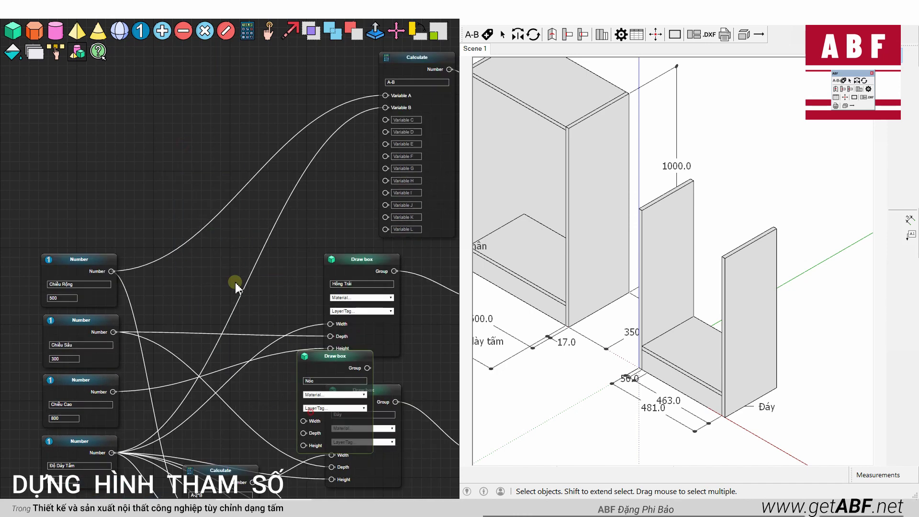
left_click(190, 348)
- Wire A-2*B to Nóc's Width, Độ Dày Tấm to Height and Chiều Sâu to Depth
left_click_drag(188, 344, 239, 282)
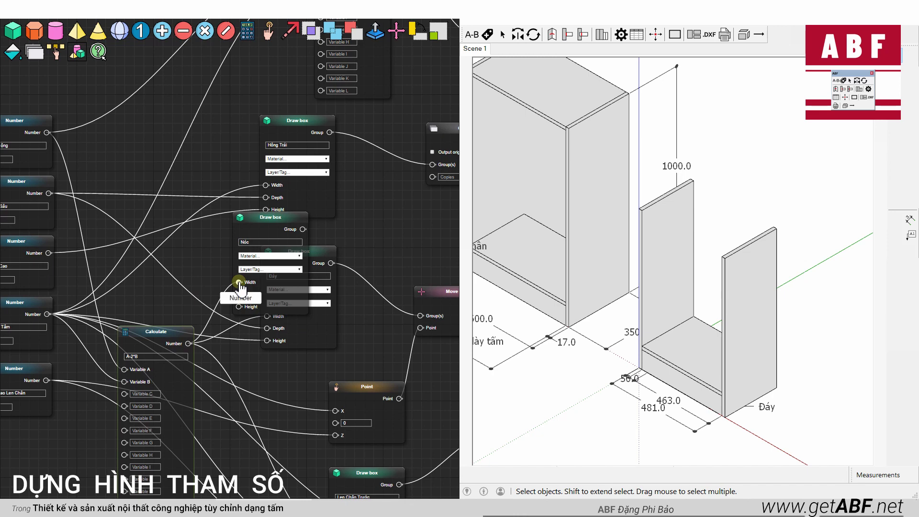
scroll(252, 260, "left", 3)
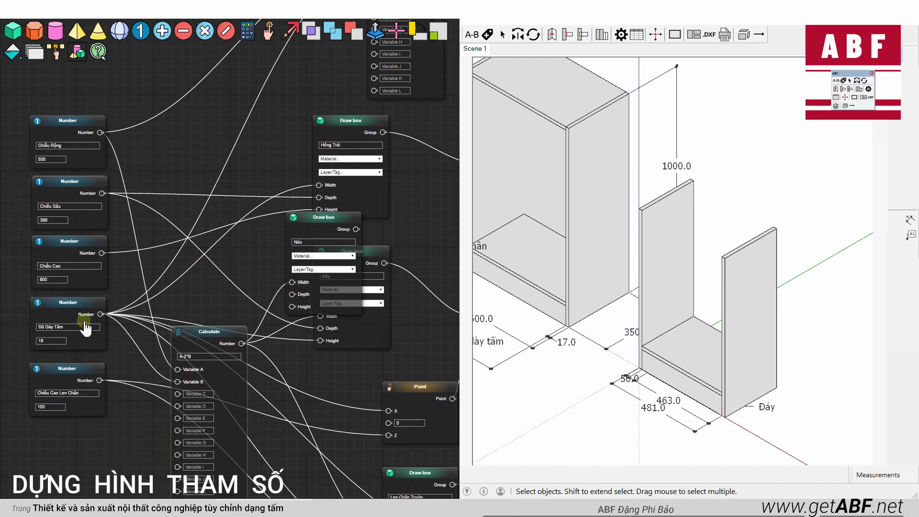
left_click_drag(100, 314, 292, 307)
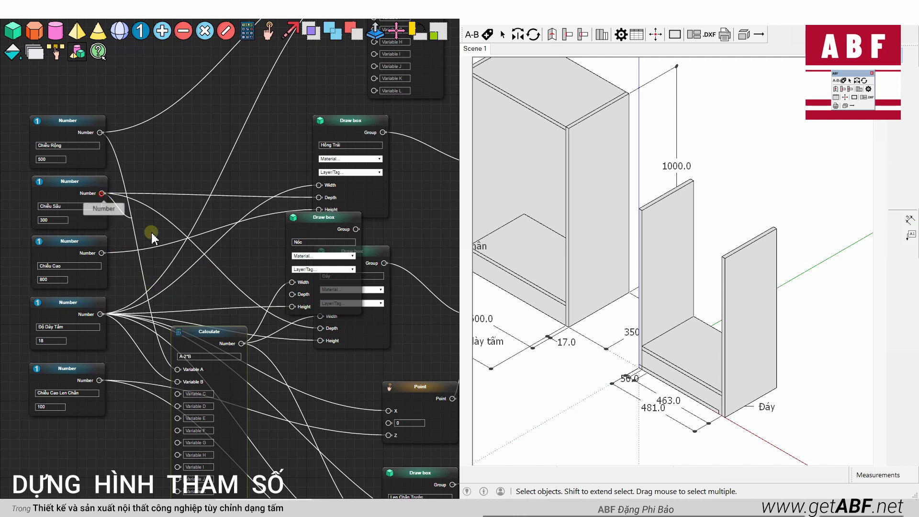
left_click_drag(132, 219, 292, 294)
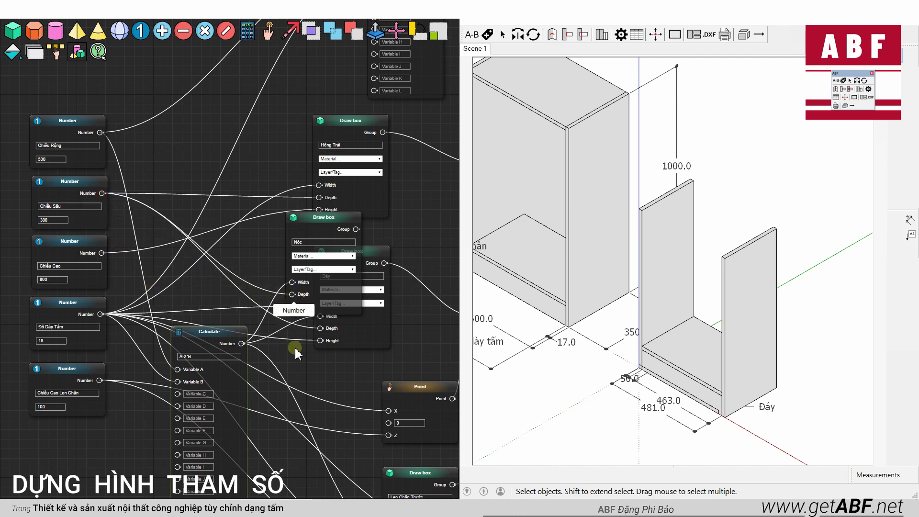
left_click_drag(297, 355, 153, 330)
scroll(157, 330, "down", 3)
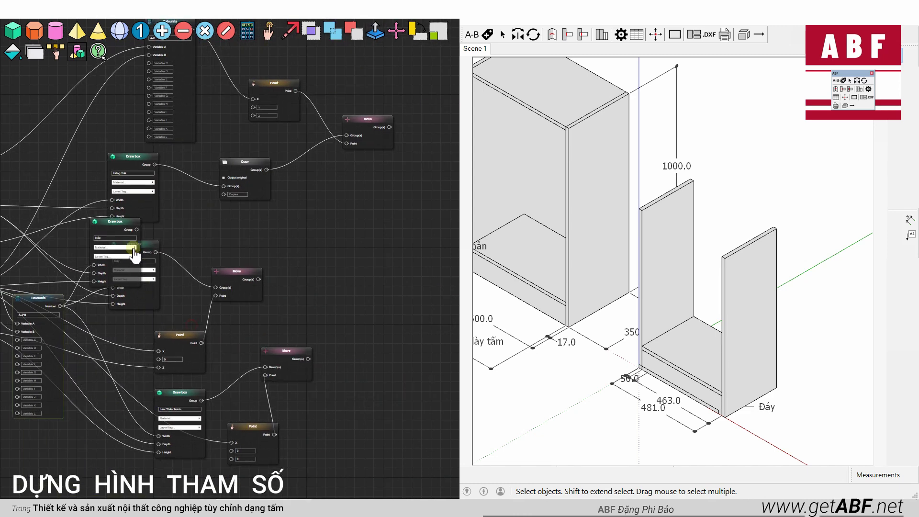
- Reposition the Nóc node and inspect the kickboard strip at the cabinet's base
mouse_move(121, 229)
left_mouse_down()
mouse_move(339, 259)
mouse_move(314, 223)
left_mouse_up()
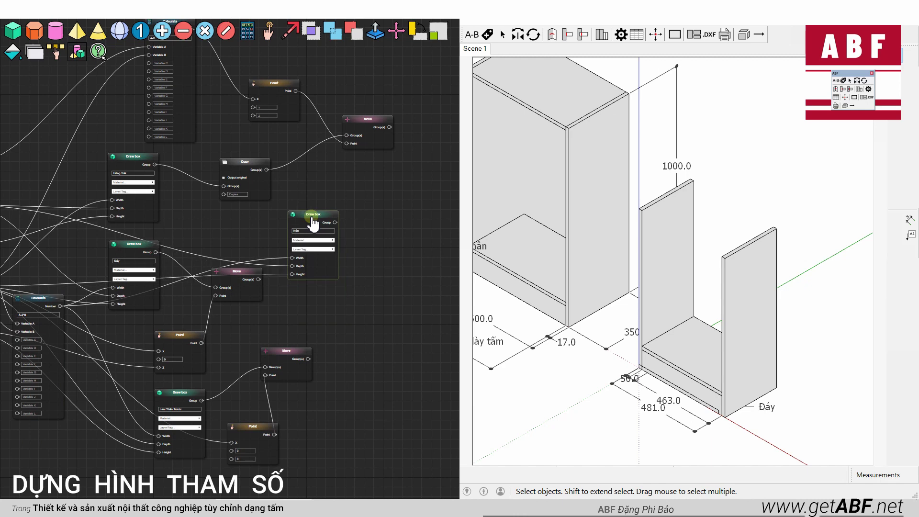
left_click_drag(314, 222, 305, 208)
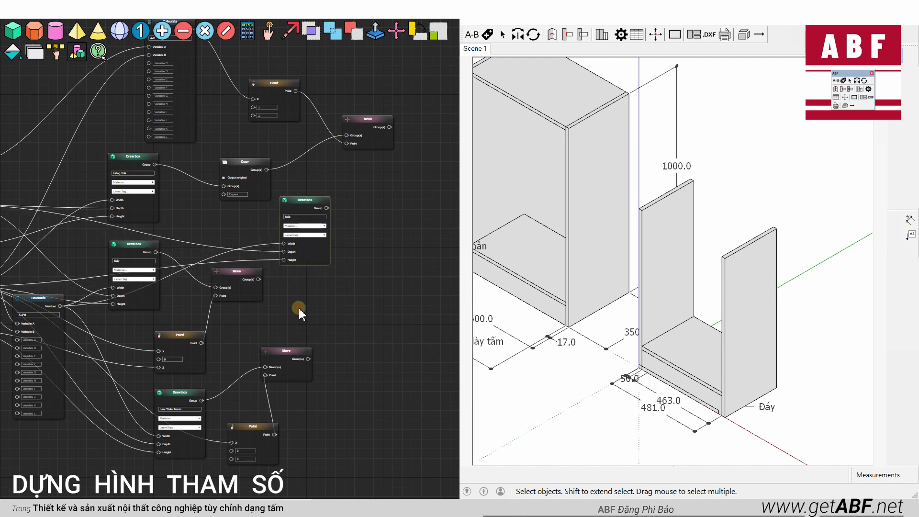
left_click_drag(299, 312, 250, 313)
left_click(662, 378)
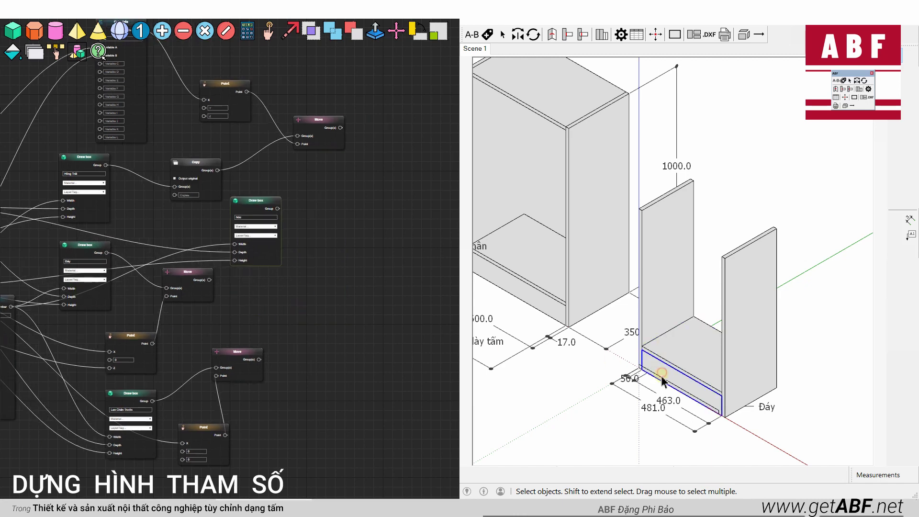
scroll(666, 386, "up", 2)
scroll(663, 383, "up", 2)
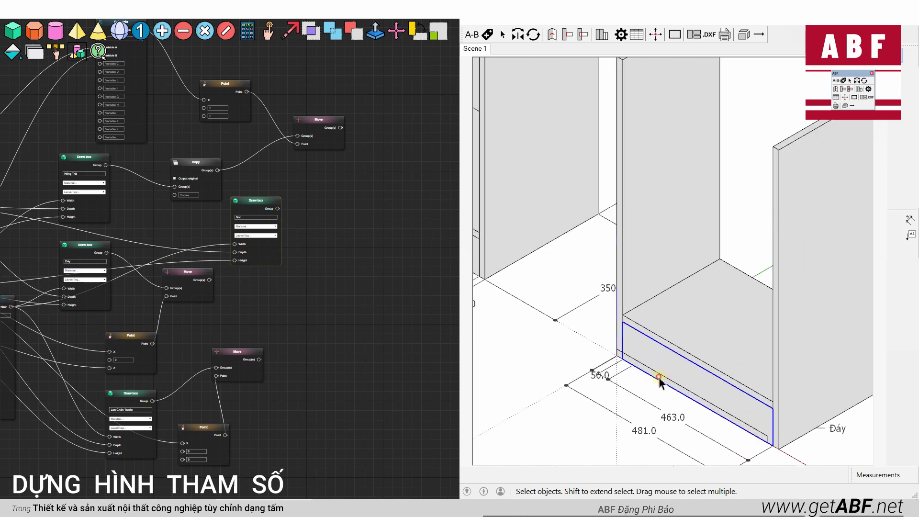
left_click(621, 356)
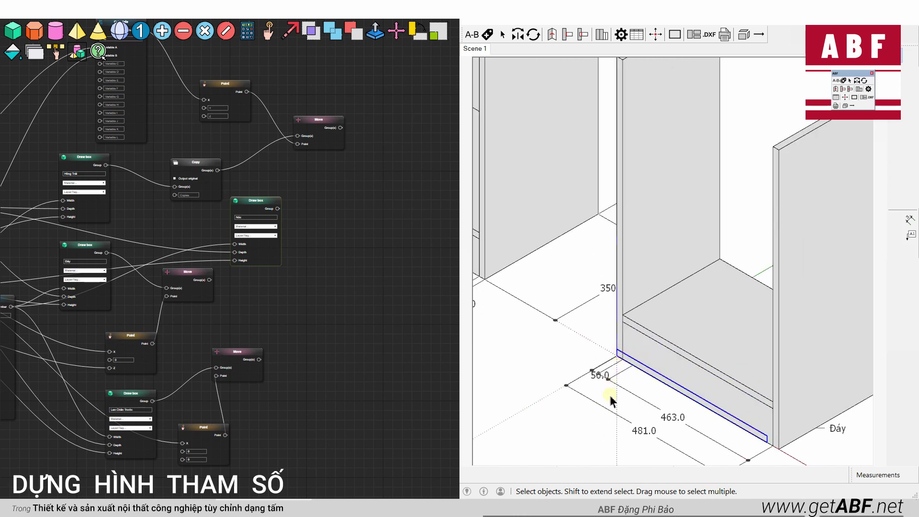
key("m")
key("space")
- Add a Move node and place it beside the Nóc Draw box
right_click_drag(296, 310, 363, 308)
scroll(215, 230, "down", 2)
scroll(267, 256, "down", 1)
left_click(396, 31)
left_click_drag(91, 196, 386, 259)
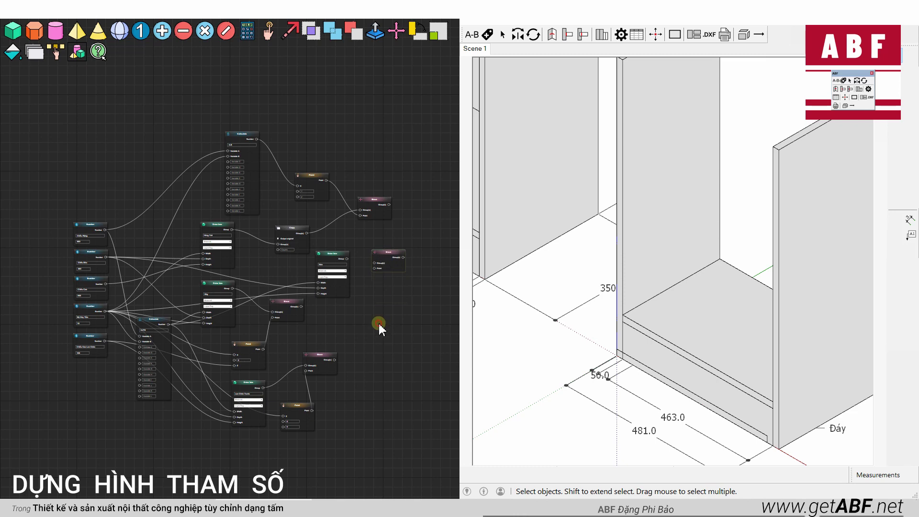
scroll(380, 322, "up", 1)
scroll(374, 323, "up", 1)
left_click_drag(128, 148, 193, 172)
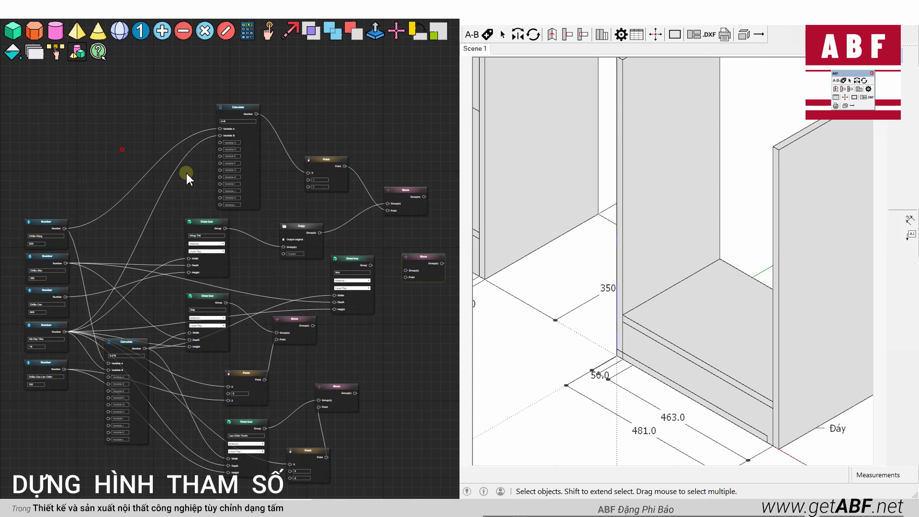
- Add a Point node with panel thickness Độ Dày Tấm feeding its X value
left_click(269, 33)
left_click_drag(51, 185, 406, 337)
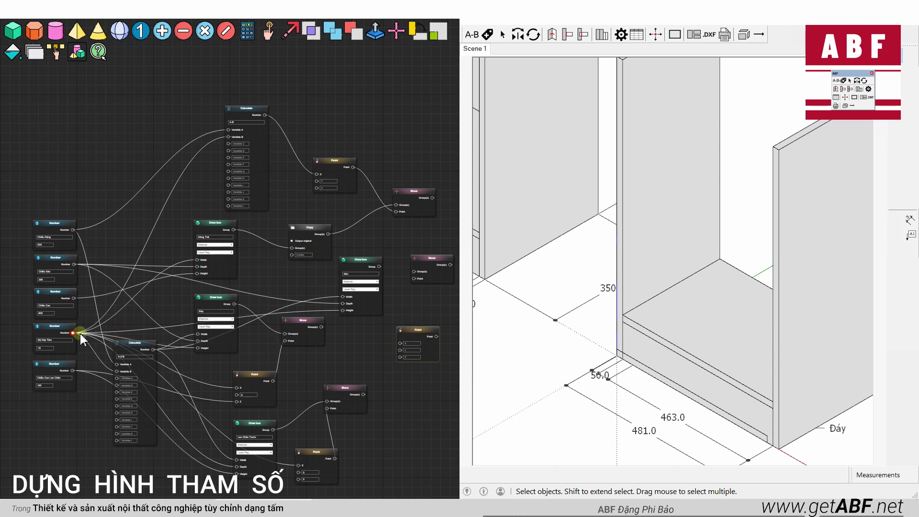
left_click_drag(74, 332, 400, 343)
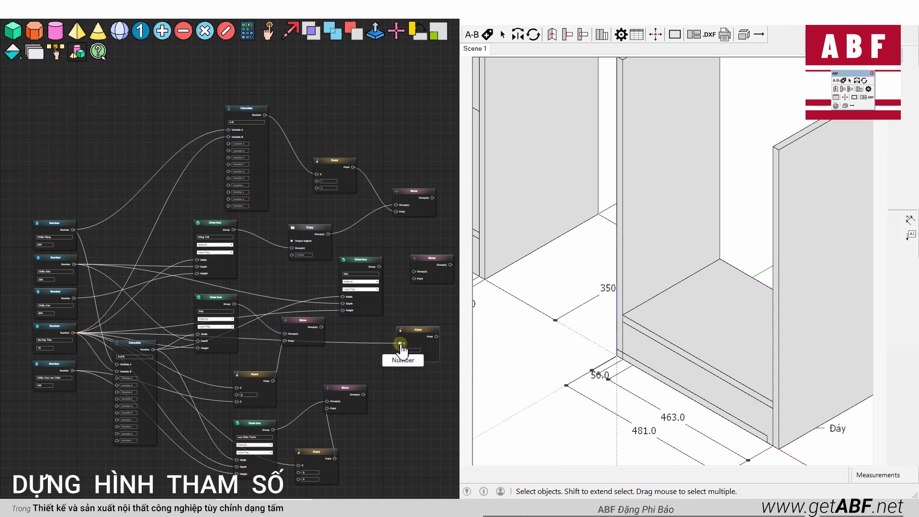
left_click(411, 350)
scroll(407, 387, "up", 3)
scroll(240, 388, "up", 3)
- Connect the Nóc Draw box and the offset Point into the Move node
left_click(257, 107)
left_click_drag(258, 111, 320, 148)
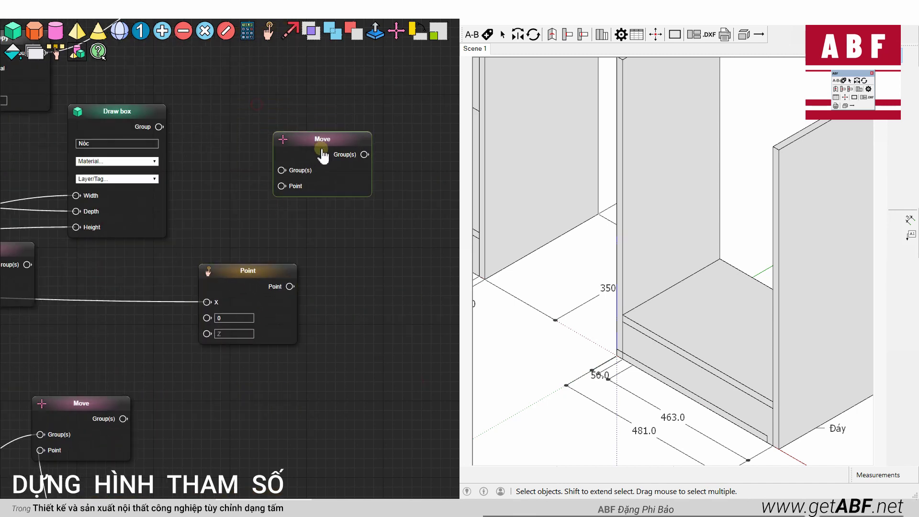
left_click_drag(159, 127, 302, 175)
left_click_drag(297, 288, 301, 192)
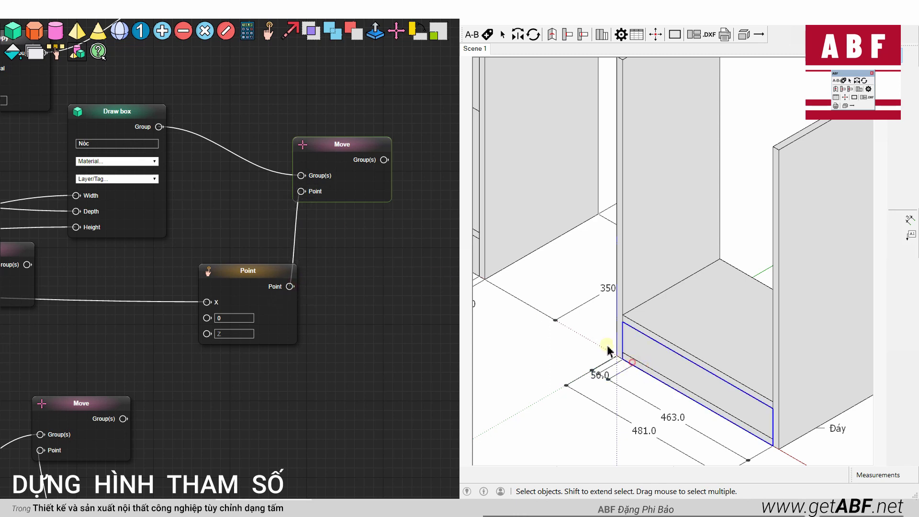
scroll(608, 351, "down", 2)
- Dimension the side panel's 800 height in the model
left_click(910, 220)
left_click(614, 147)
left_click(611, 349)
left_click(588, 333)
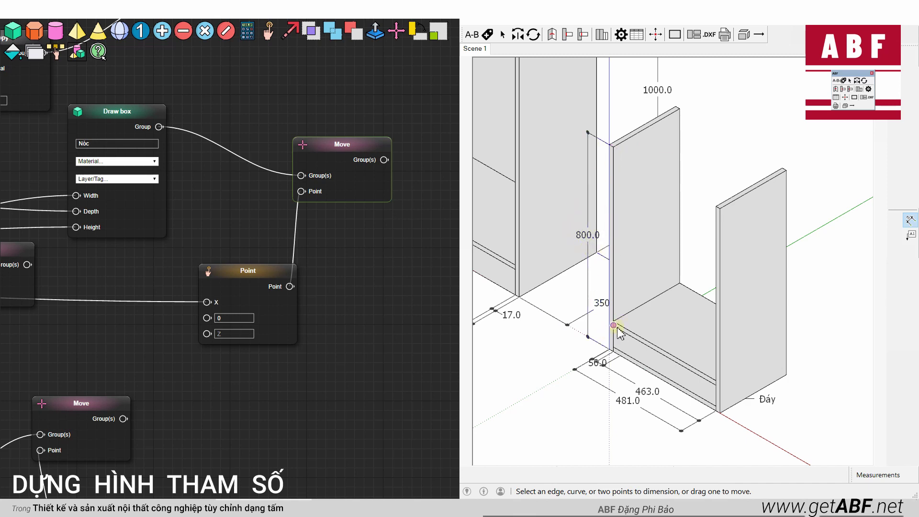
scroll(390, 264, "down", 3)
scroll(380, 287, "down", 3)
scroll(171, 254, "down", 1)
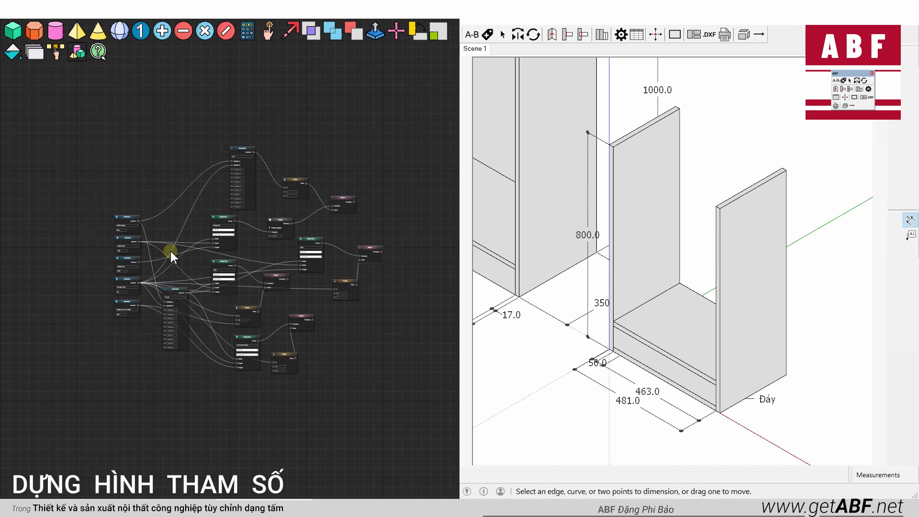
- Add a Calculate node with Chiều Cao as A and Độ Dày Tấm as B
scroll(171, 254, "up", 2)
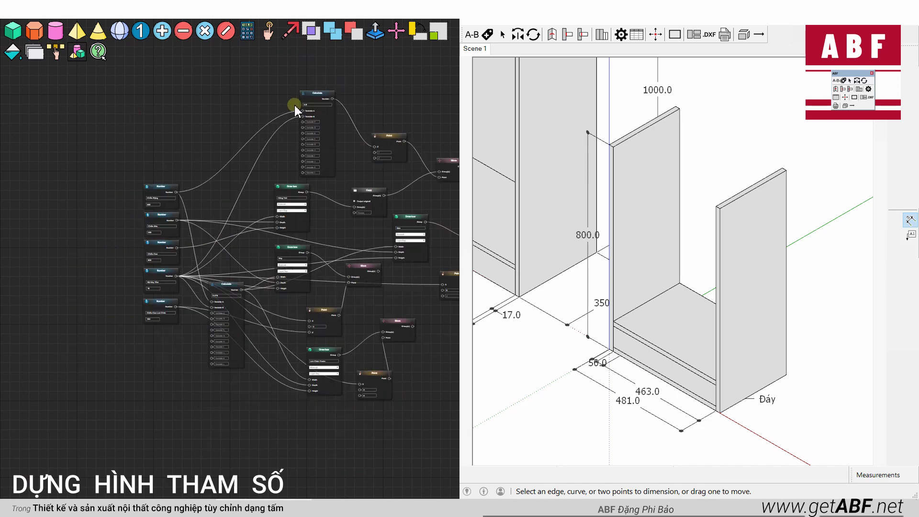
left_click(247, 30)
left_click_drag(170, 160, 222, 119)
scroll(180, 197, "up", 2)
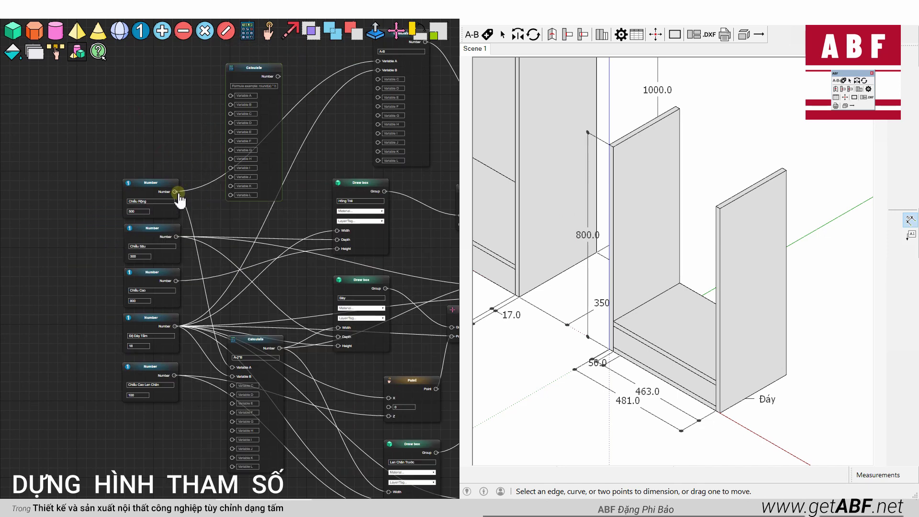
scroll(160, 263, "up", 2)
left_click_drag(176, 318, 254, 54)
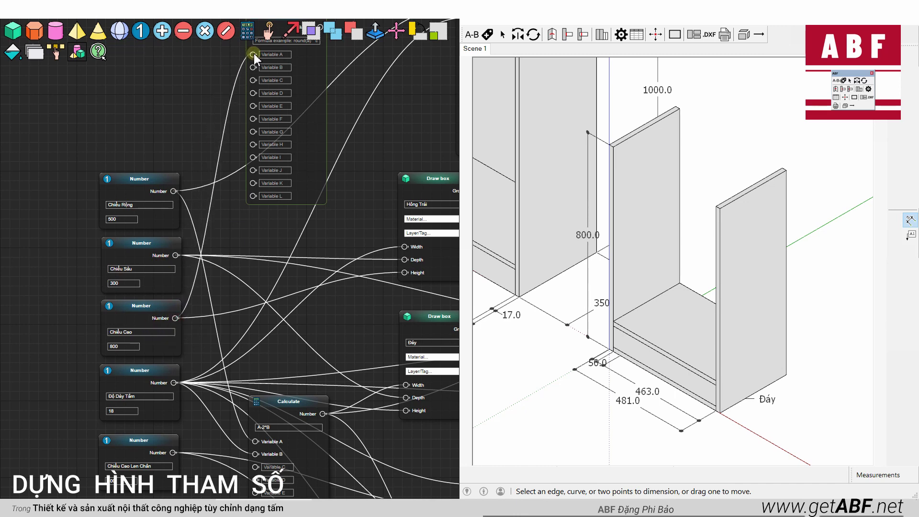
left_click_drag(212, 81, 203, 86)
left_click_drag(267, 76, 271, 252)
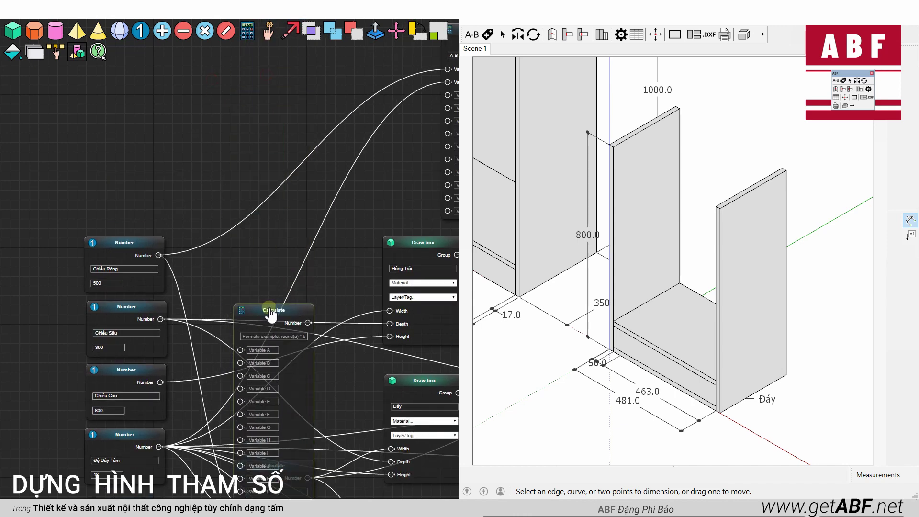
left_click_drag(256, 189, 264, 151)
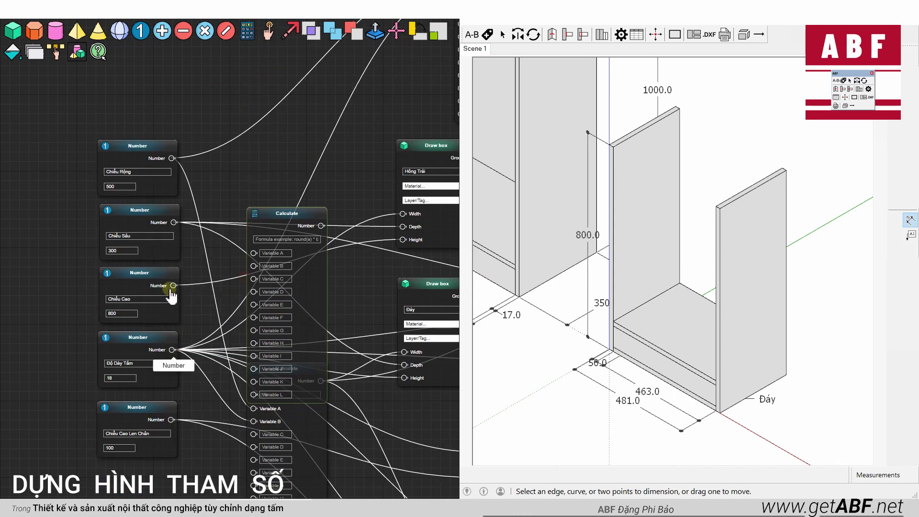
left_click_drag(174, 287, 253, 253)
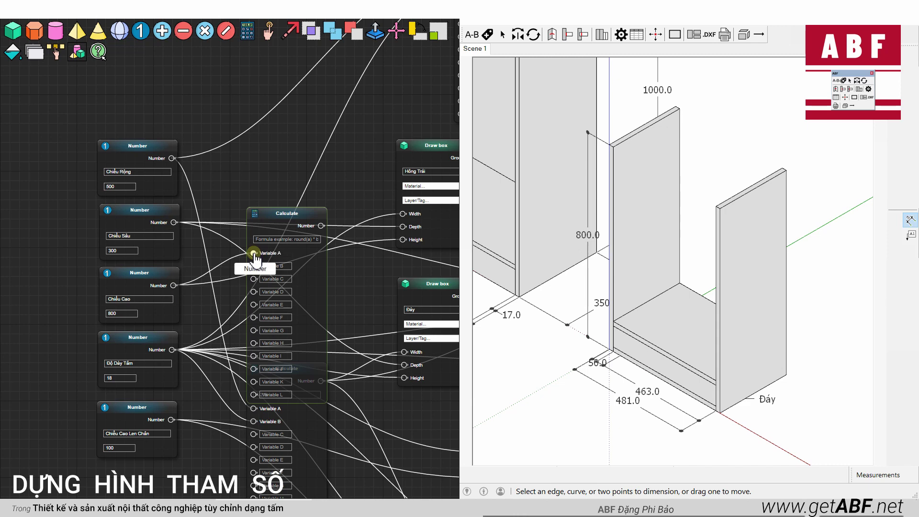
left_click_drag(172, 350, 254, 266)
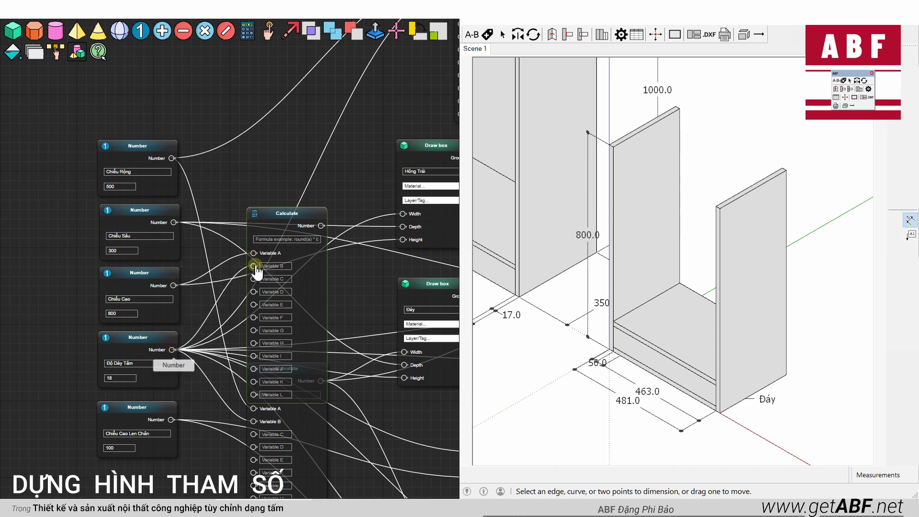
- Set the formula to A-B and feed its result into the top panel's Point Z
left_click_drag(277, 235, 347, 229)
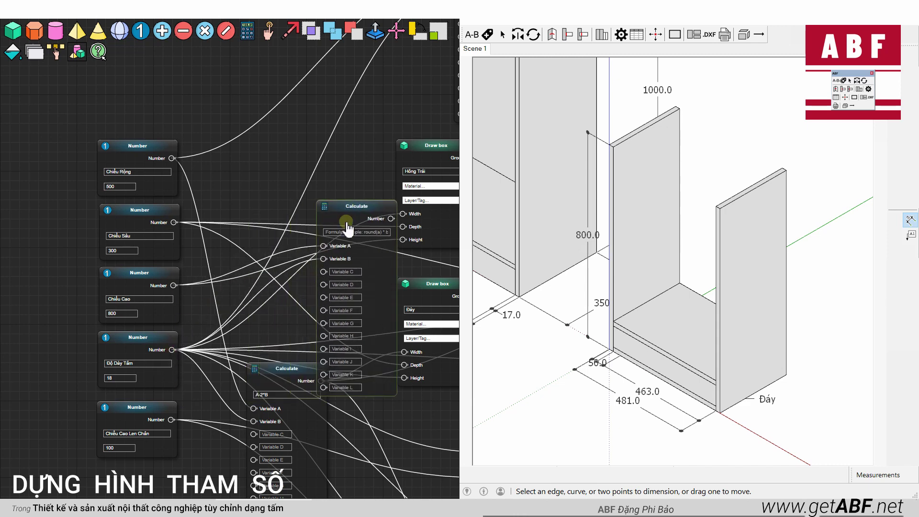
type("A-B")
scroll(335, 182, "down", 2)
mouse_move(361, 185)
left_mouse_down()
mouse_move(135, 184)
mouse_move(382, 345)
mouse_move(427, 353)
left_mouse_up()
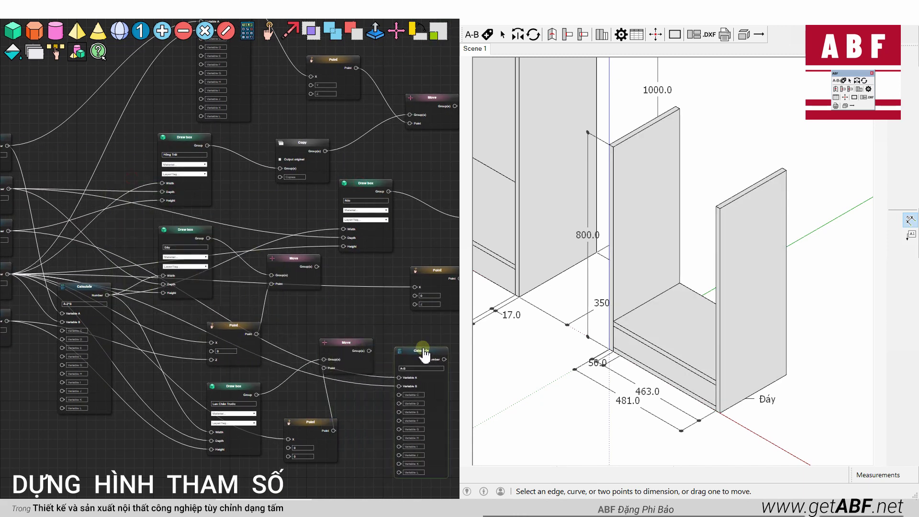
left_click_drag(386, 323, 225, 312)
left_click_drag(282, 267, 296, 264)
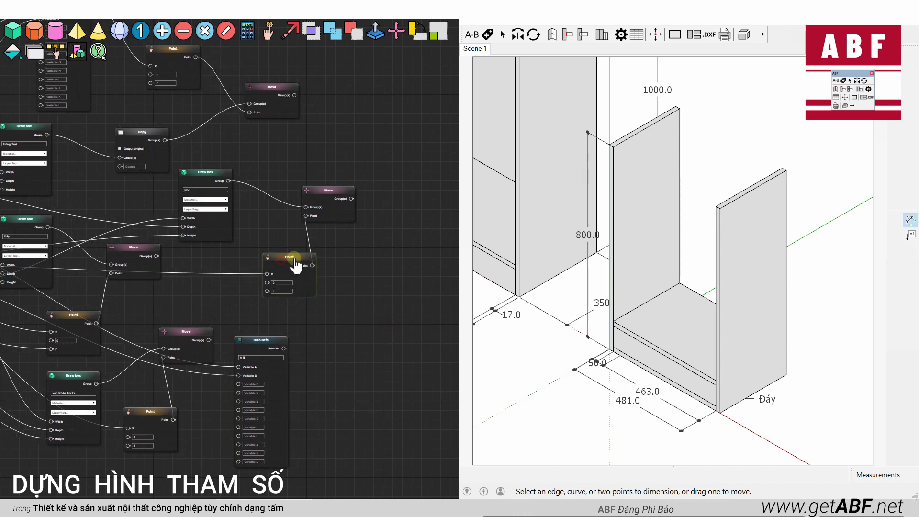
mouse_move(326, 199)
left_mouse_down()
mouse_move(365, 191)
mouse_move(356, 192)
left_mouse_up()
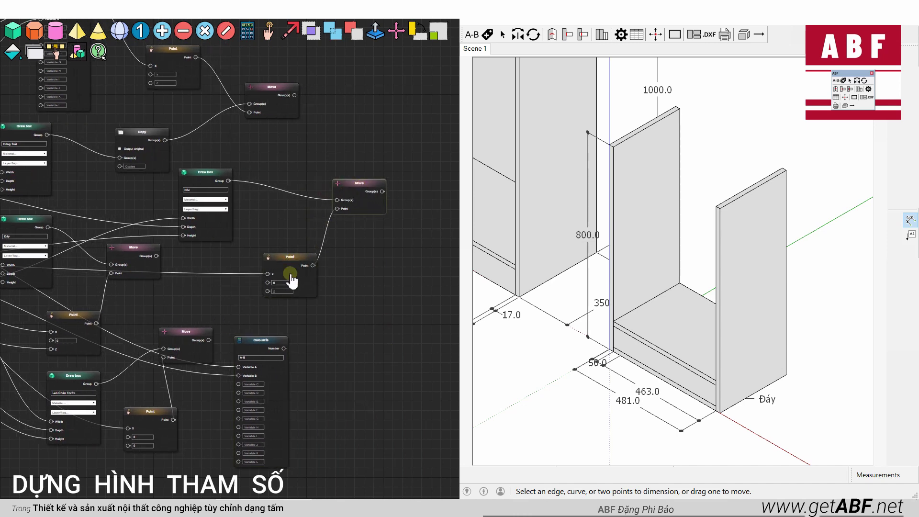
left_click_drag(292, 345, 290, 331)
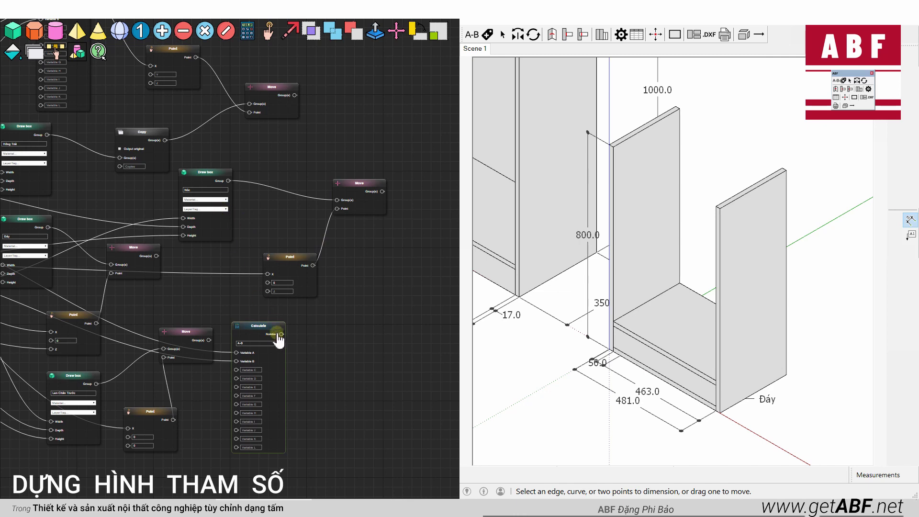
left_click_drag(282, 334, 268, 292)
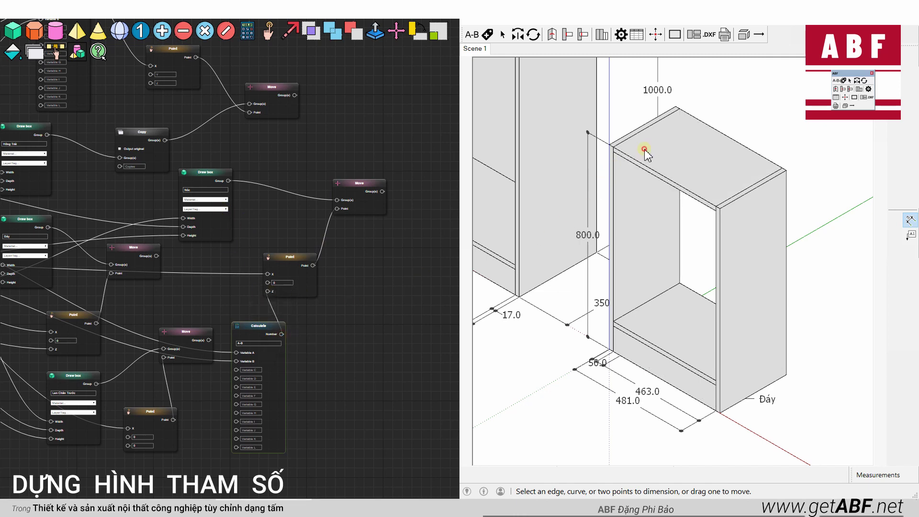
scroll(652, 176, "down", 2)
- Delete the older labelled cabinet, leaving only the parametric carcass
key("space")
scroll(697, 212, "down", 2)
mouse_move(704, 175)
middle_mouse_down()
mouse_move(644, 350)
mouse_move(760, 247)
middle_mouse_up()
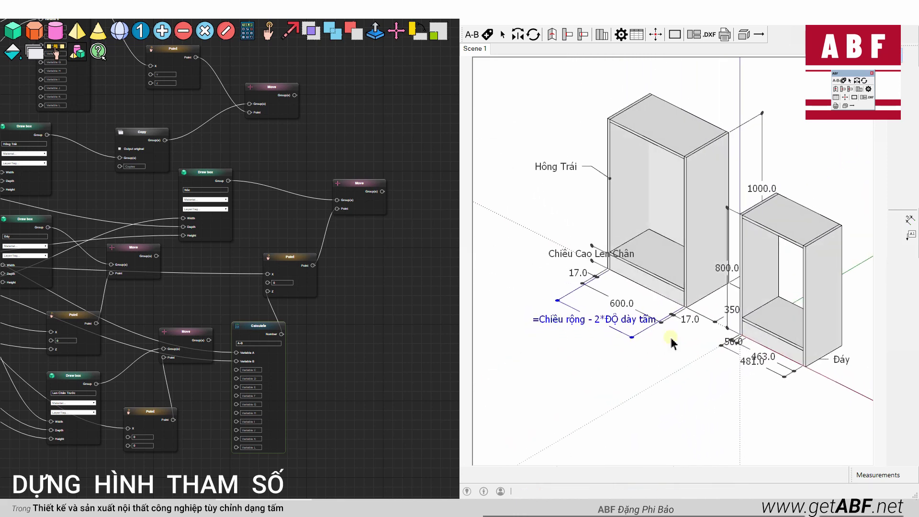
scroll(750, 298, "up", 2)
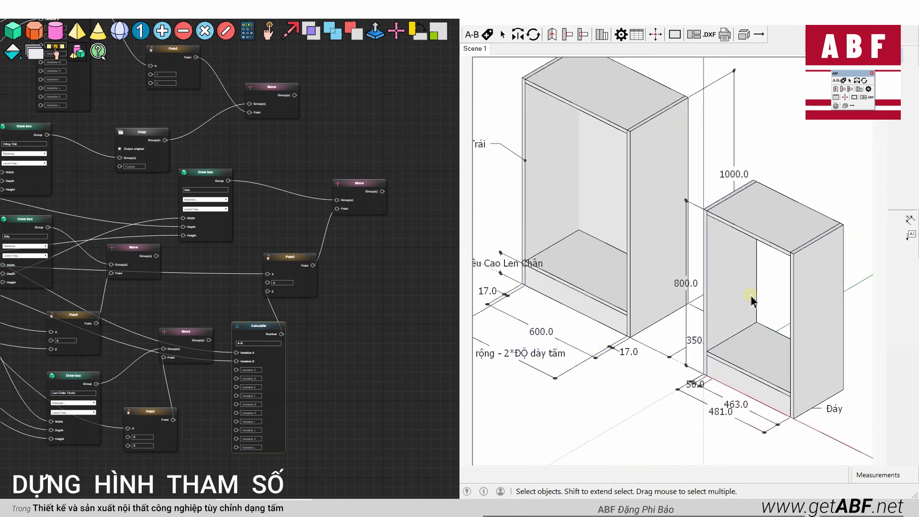
scroll(661, 297, "down", 2)
left_click_drag(542, 383, 543, 382)
key("Delete")
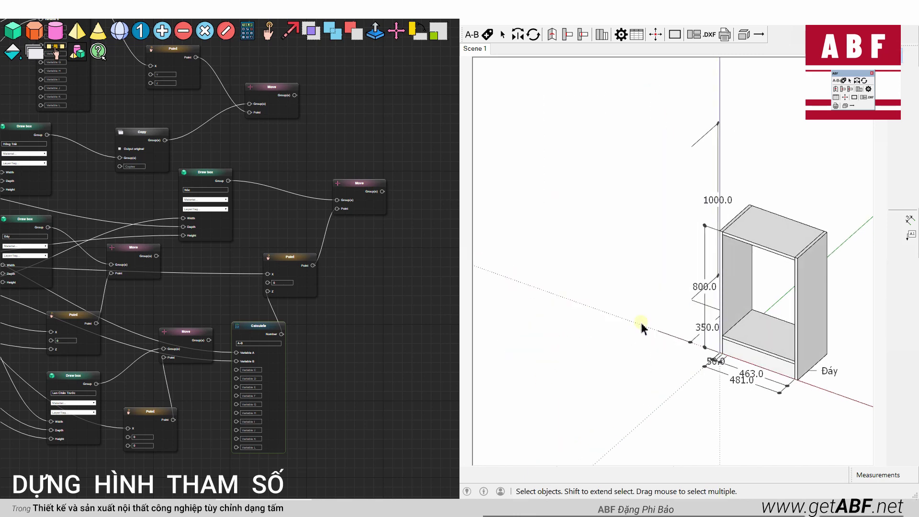
- Orbit to a higher view of the cabinet and centre the whole node network
scroll(723, 278, "up", 1)
scroll(709, 326, "up", 1)
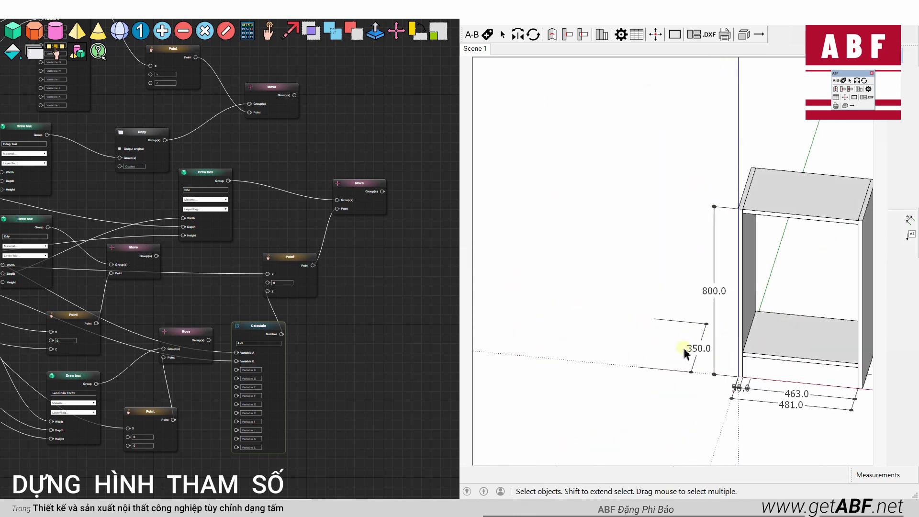
middle_click_drag(658, 394, 646, 184)
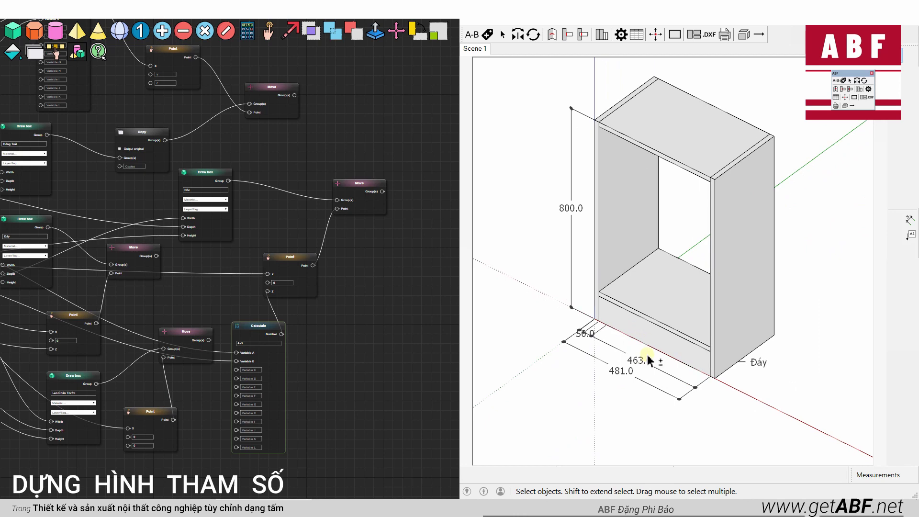
scroll(130, 303, "down", 2)
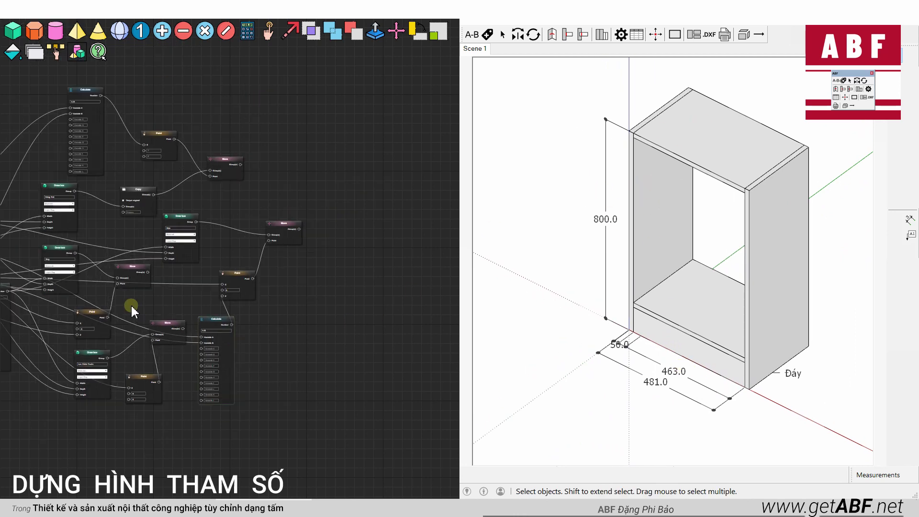
scroll(198, 296, "down", 2)
left_click_drag(246, 305, 347, 304)
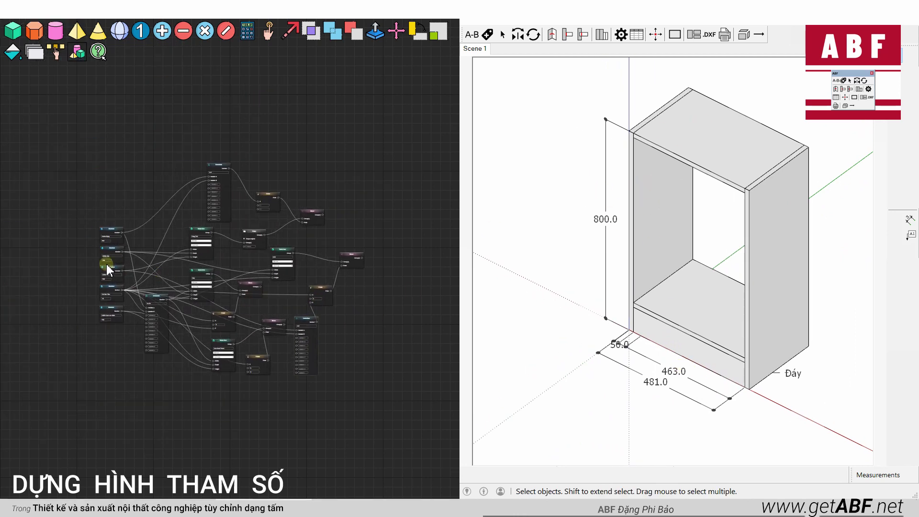
scroll(106, 265, "up", 2)
scroll(110, 280, "up", 2)
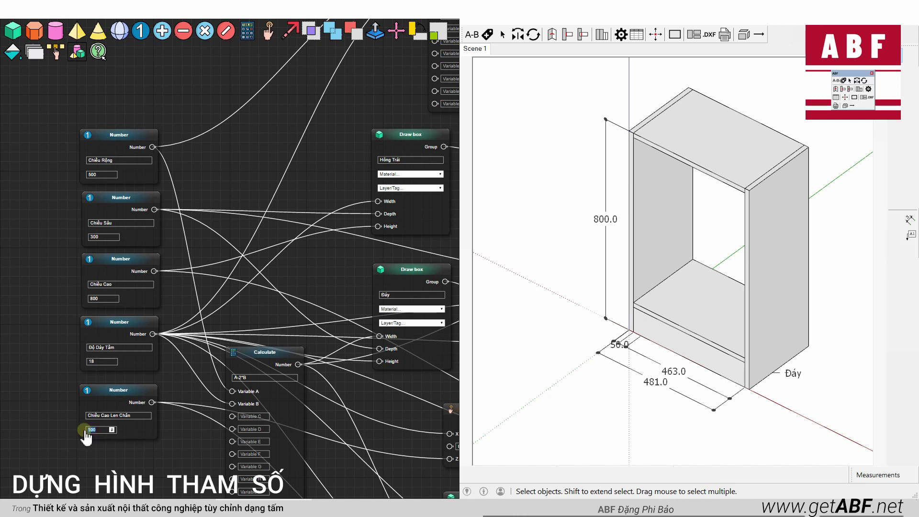
- Set cabinet depth to 400, height to 1000 and width to 800 in the Number nodes
scroll(86, 437, "up", 2, "ctrl")
scroll(123, 176, "up", 5)
scroll(118, 170, "up", 1)
left_click(157, 152)
left_click(121, 274)
left_click_drag(124, 273, 97, 277)
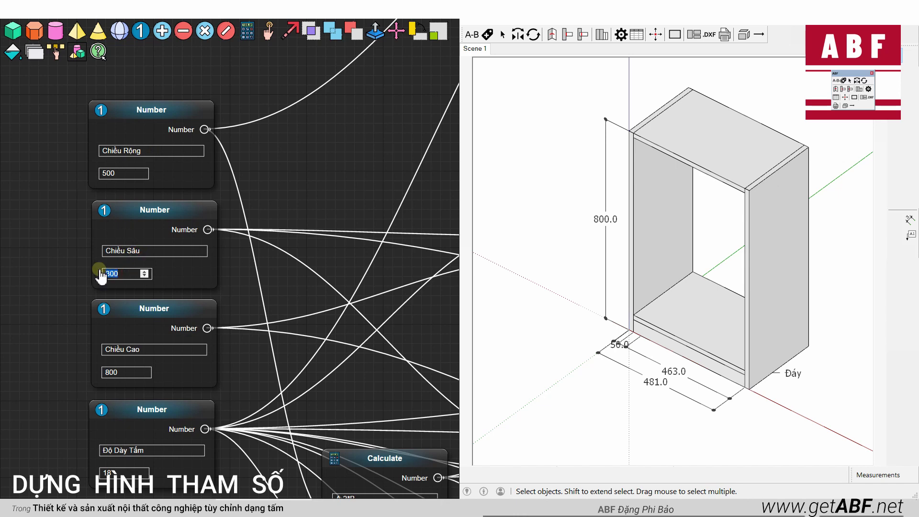
type("500")
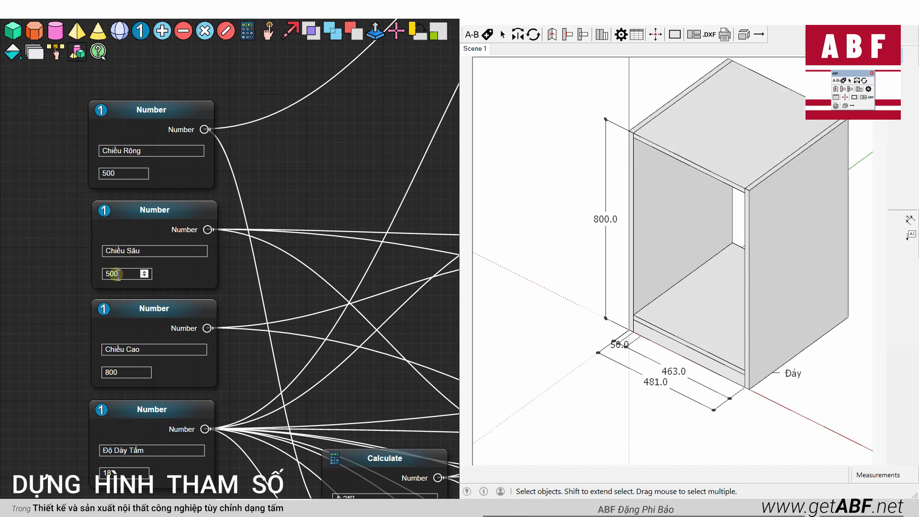
type("400")
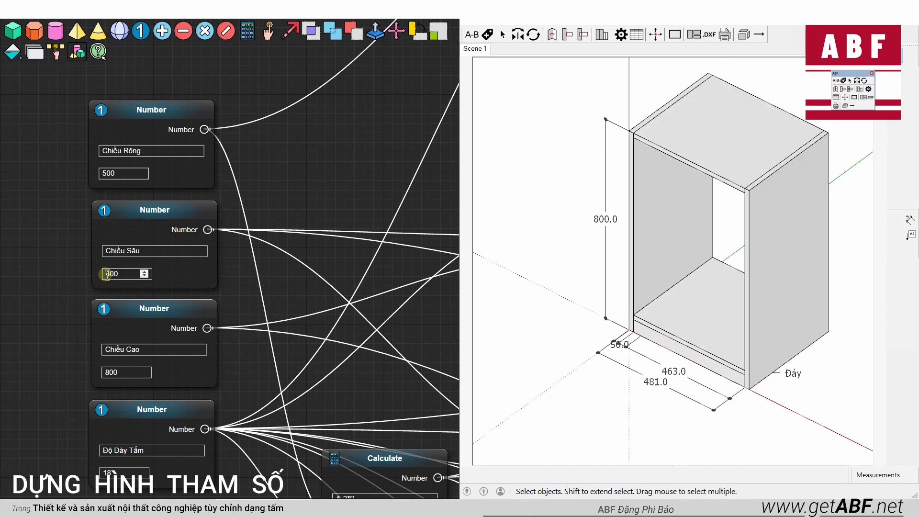
left_click(125, 373)
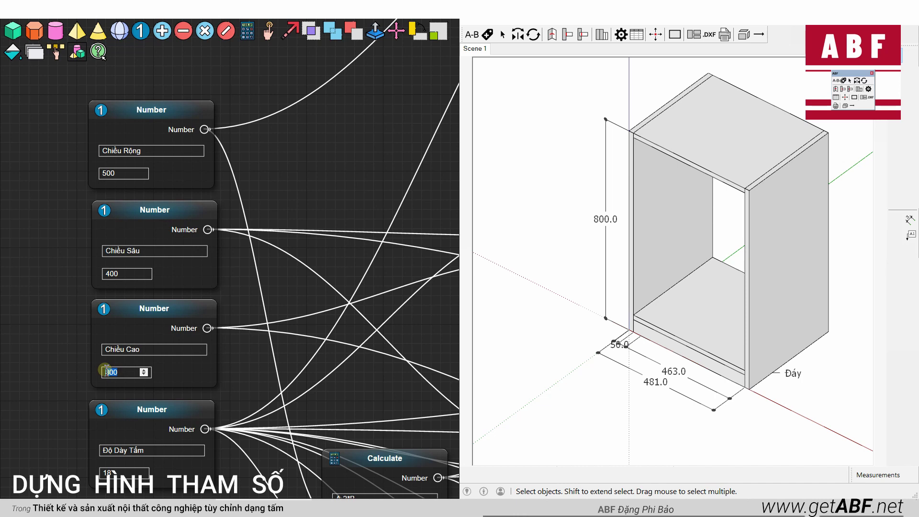
type("1000")
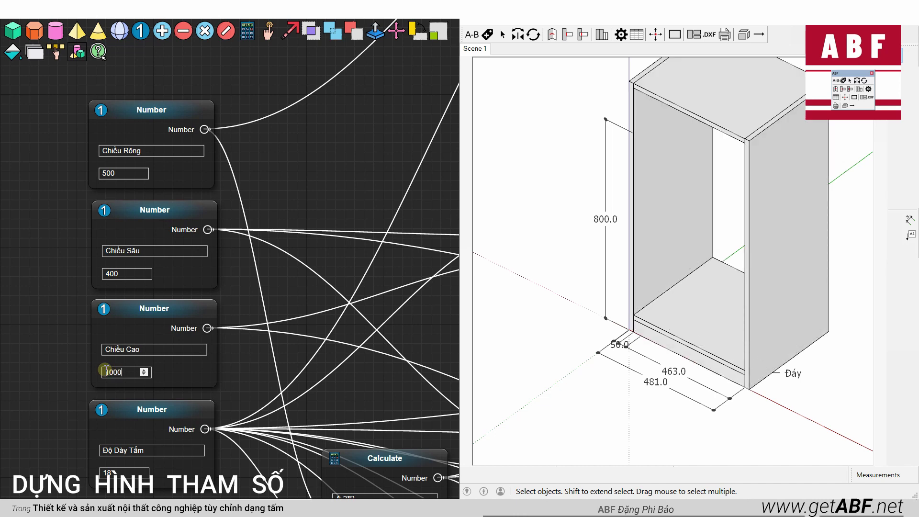
scroll(61, 375, "down", 1)
left_click(96, 197)
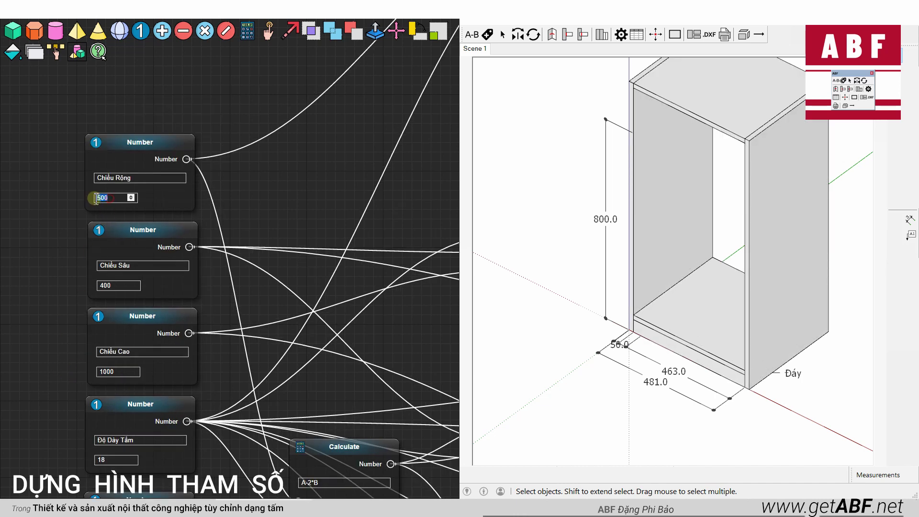
type("800")
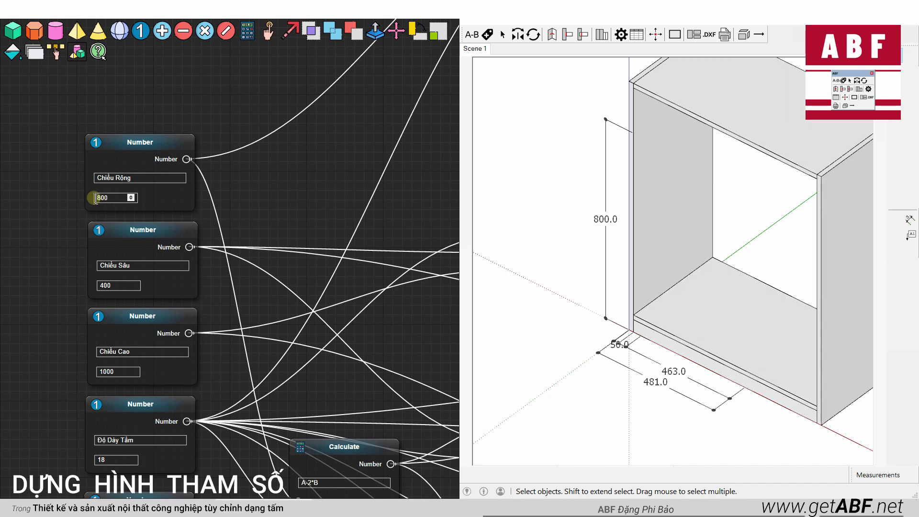
- Check the widened cabinet and the node graph, then add a new blank Number node
scroll(564, 246, "down", 2)
scroll(699, 289, "down", 1)
mouse_move(675, 355)
middle_mouse_down()
mouse_move(698, 259)
mouse_move(545, 305)
middle_mouse_up()
scroll(206, 358, "down", 2)
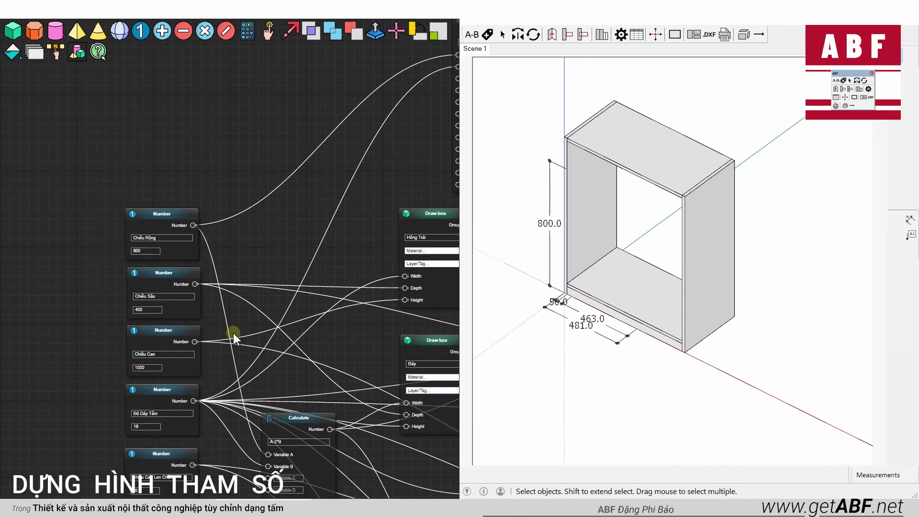
left_click_drag(349, 232, 263, 148)
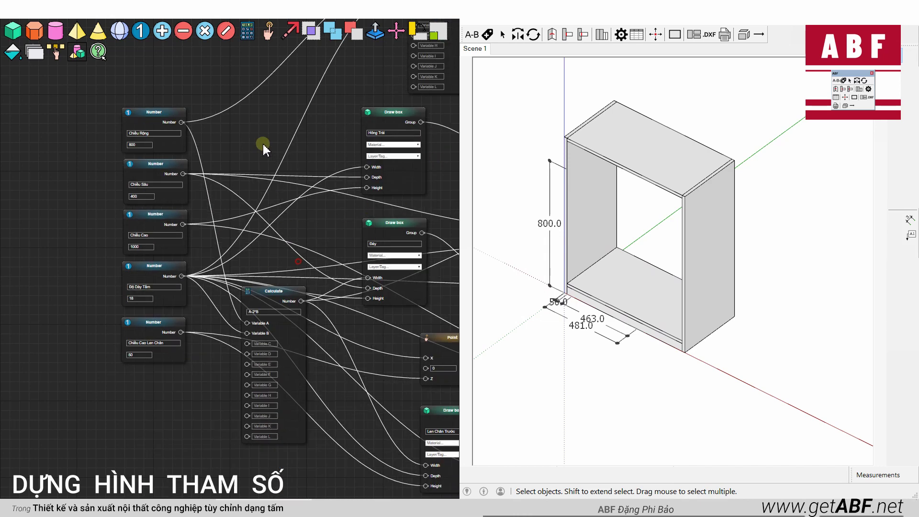
scroll(583, 287, "up", 3)
scroll(584, 288, "up", 2)
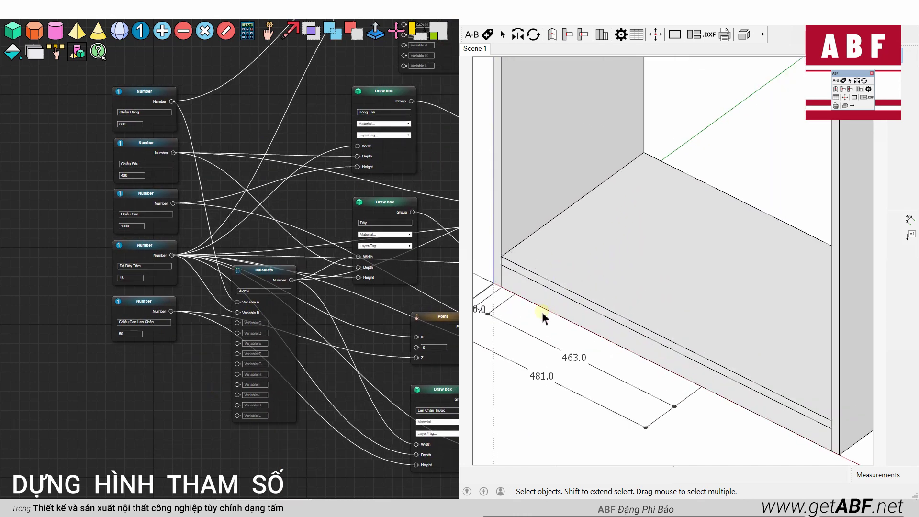
scroll(529, 279, "down", 1)
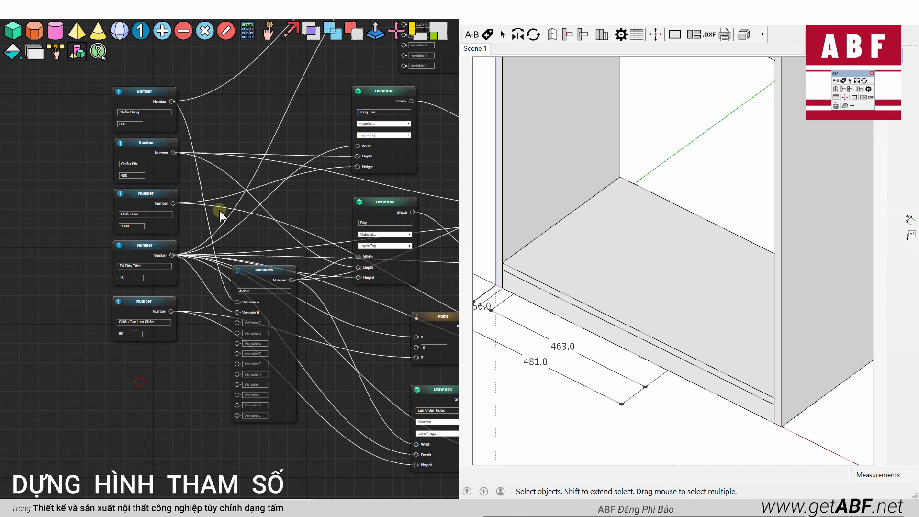
left_click(140, 30)
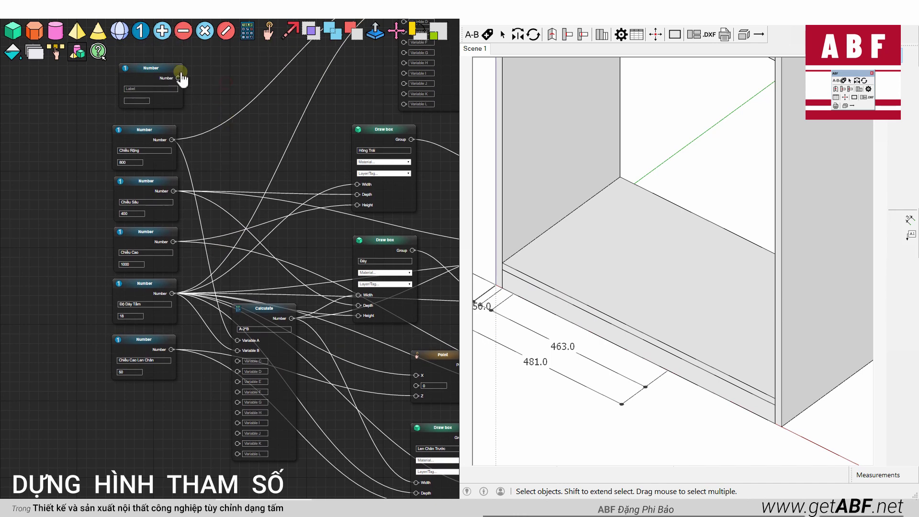
- Place the new Number below Chiều Cao Lên Chân, name it Len Chân Lùi, wire to Point Y
left_click_drag(150, 73, 139, 394)
left_click(136, 415)
type("Len Chân Lùi")
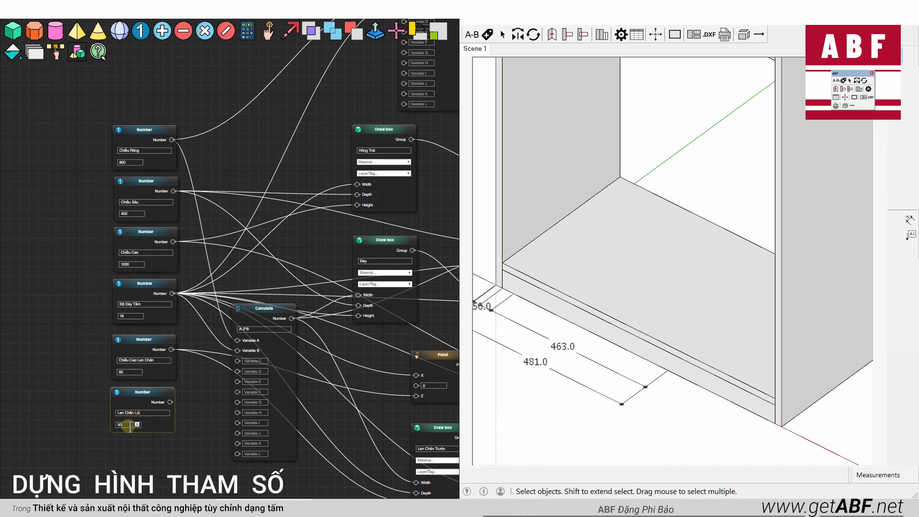
scroll(517, 327, "down", 2)
scroll(518, 327, "down", 1)
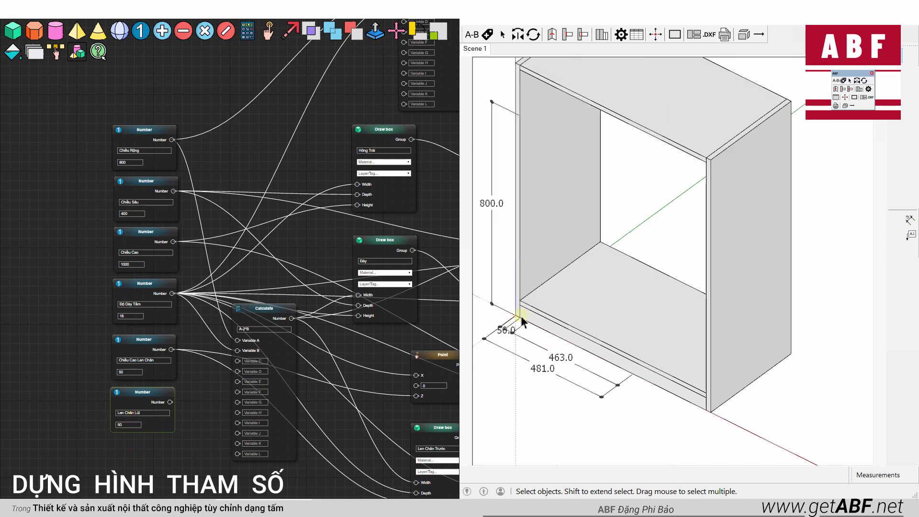
left_click_drag(381, 403, 281, 328)
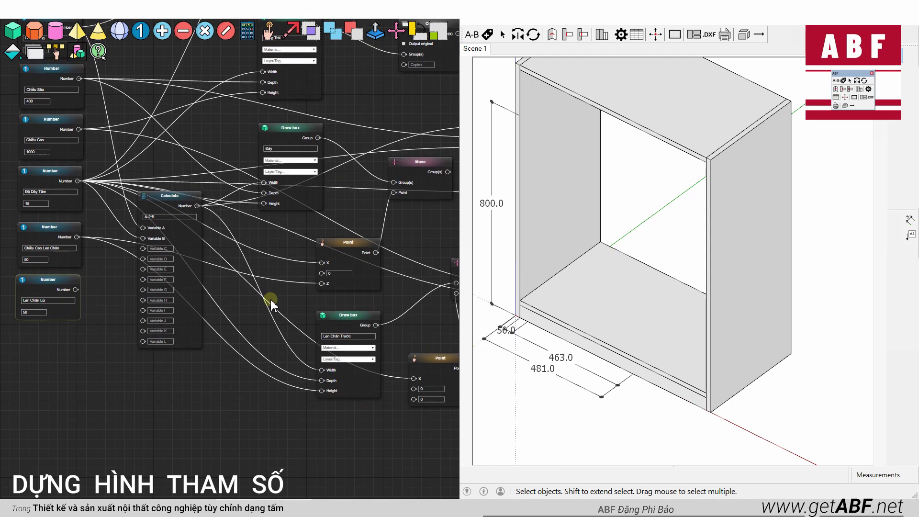
mouse_move(258, 282)
left_mouse_down()
mouse_move(298, 279)
mouse_move(208, 250)
left_mouse_up()
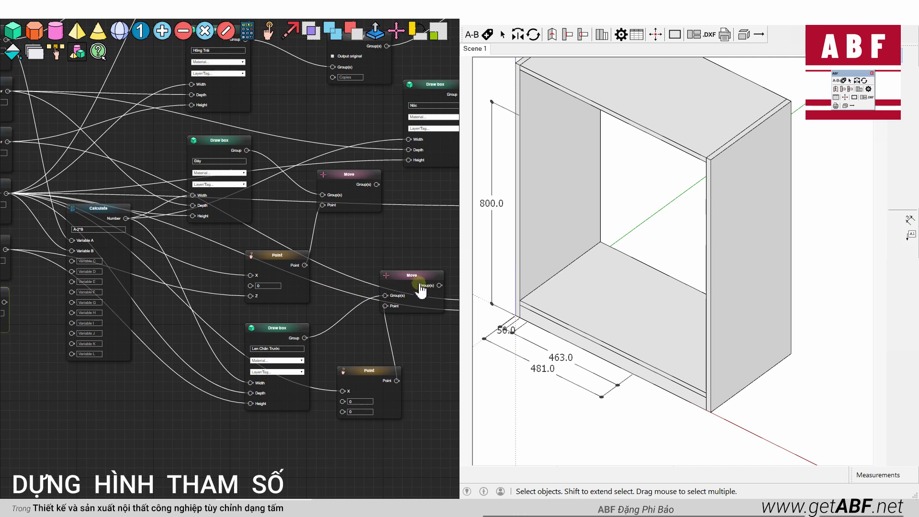
left_click_drag(396, 331, 453, 333)
mouse_move(268, 431)
left_mouse_down()
mouse_move(318, 430)
mouse_move(287, 438)
left_mouse_up()
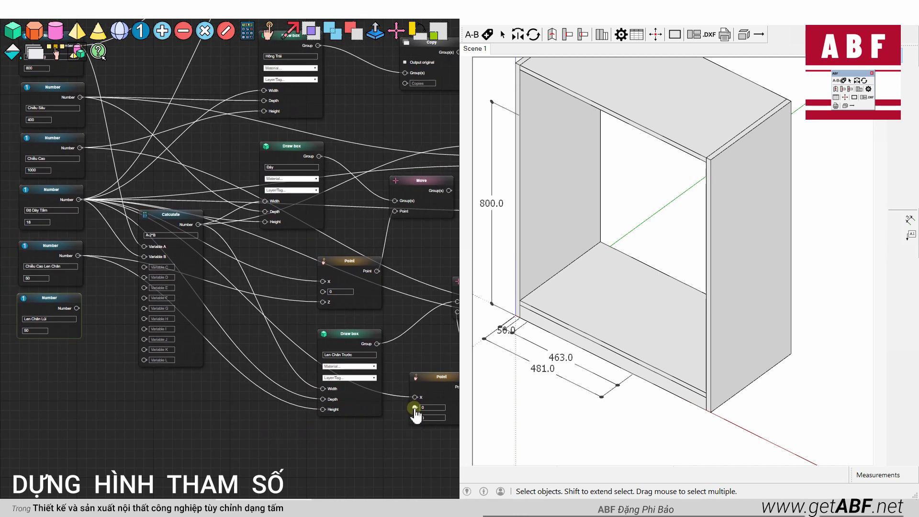
mouse_move(414, 408)
left_mouse_down()
mouse_move(76, 308)
mouse_move(415, 408)
left_mouse_up()
- Raise Chiều Cao Len Chân to 100 and view the updated cabinet from above
mouse_move(743, 388)
middle_mouse_down()
mouse_move(684, 376)
mouse_move(679, 294)
mouse_move(710, 375)
middle_mouse_up()
left_click(53, 266)
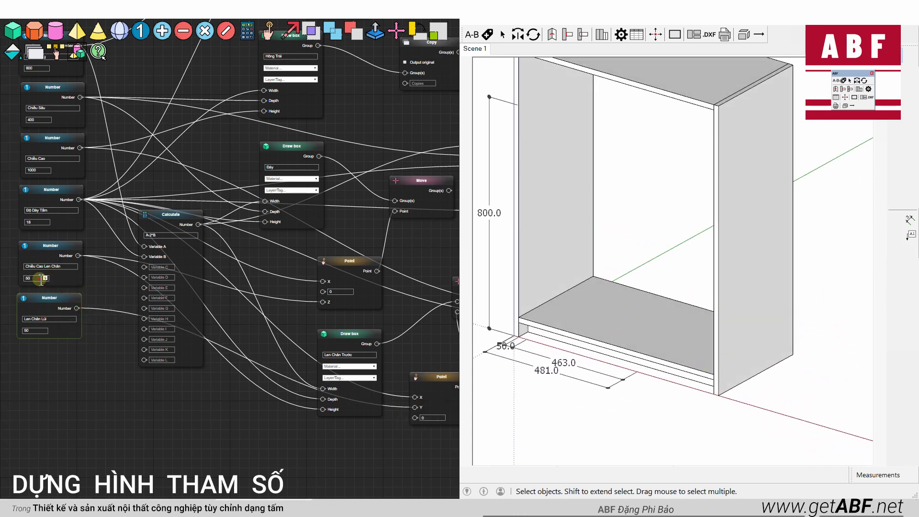
type("100")
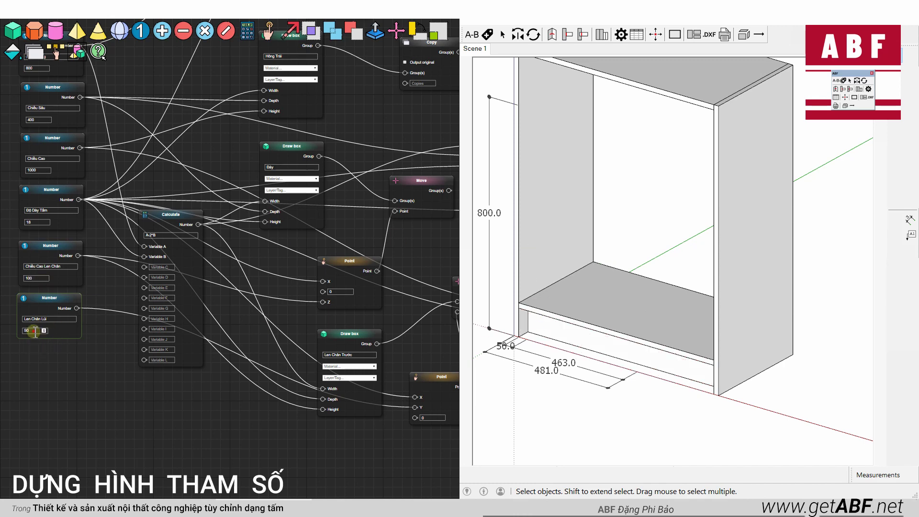
type("5")
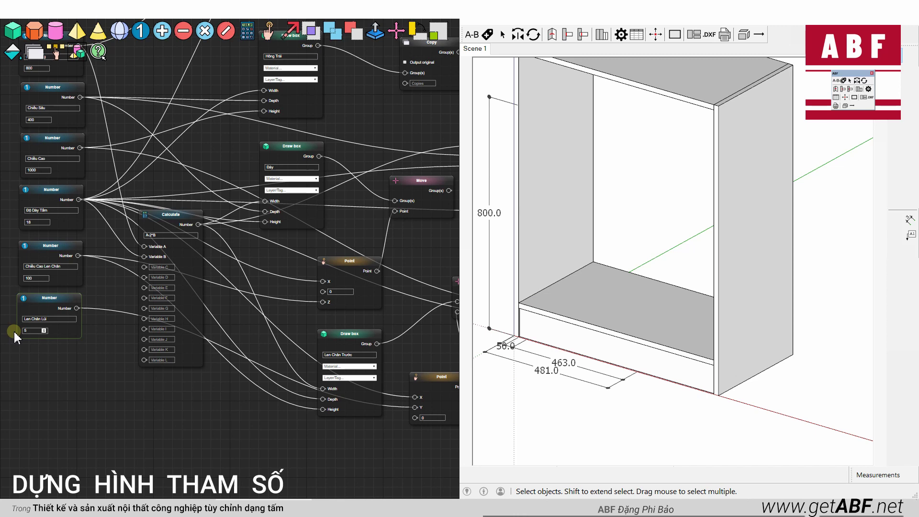
scroll(581, 349, "down", 2)
mouse_move(589, 353)
middle_mouse_down()
mouse_move(589, 271)
mouse_move(632, 293)
middle_mouse_up()
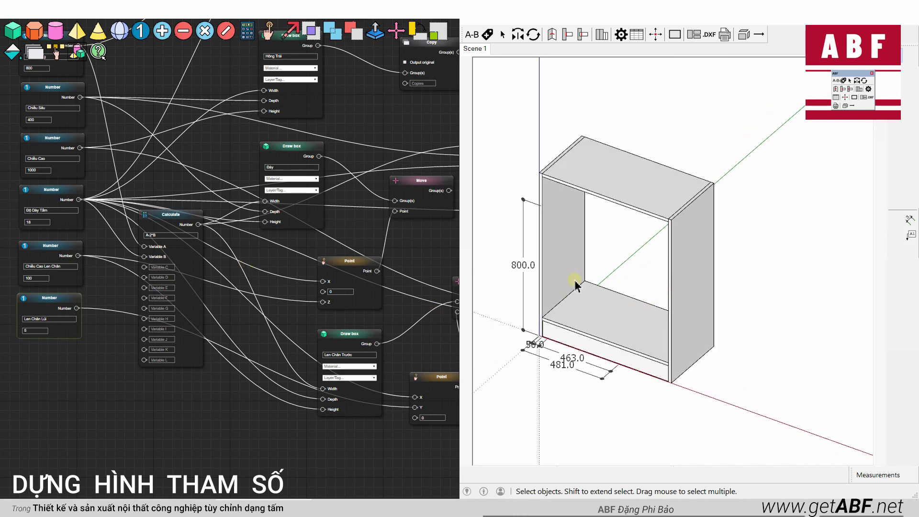
scroll(582, 280, "down", 2)
scroll(606, 318, "up", 1)
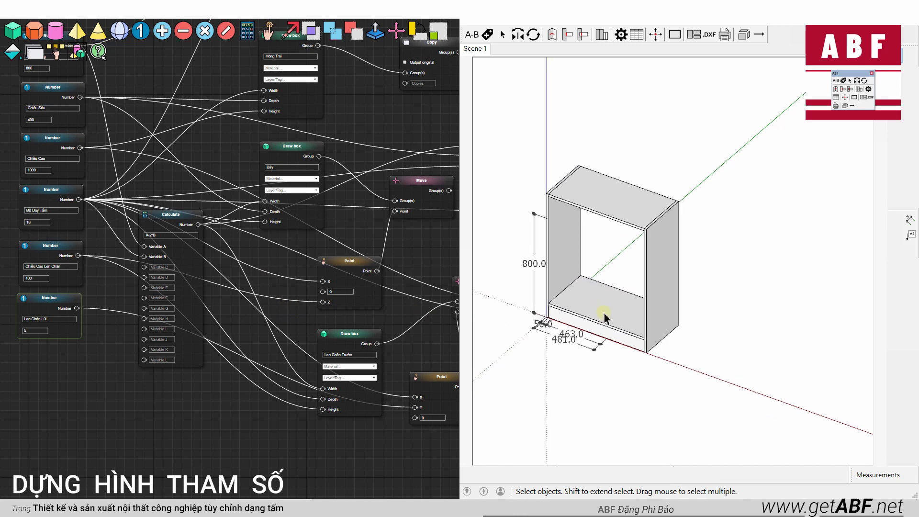
scroll(367, 257, "down", 2)
scroll(369, 260, "down", 2)
scroll(337, 280, "down", 2)
scroll(609, 302, "up", 2)
mouse_move(764, 317)
middle_mouse_down()
mouse_move(503, 314)
mouse_move(565, 297)
mouse_move(766, 313)
middle_mouse_up()
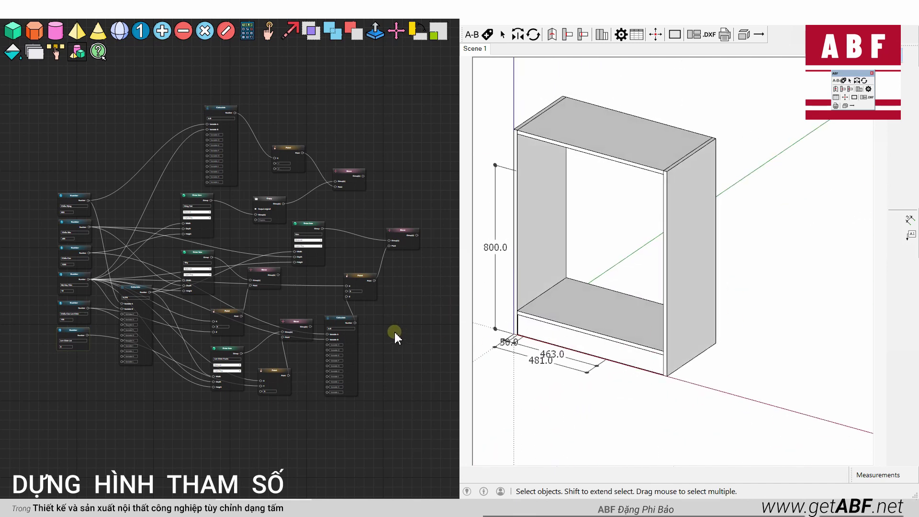
scroll(399, 332, "down", 3)
scroll(382, 326, "up", 2)
scroll(345, 328, "up", 2)
scroll(352, 289, "down", 3)
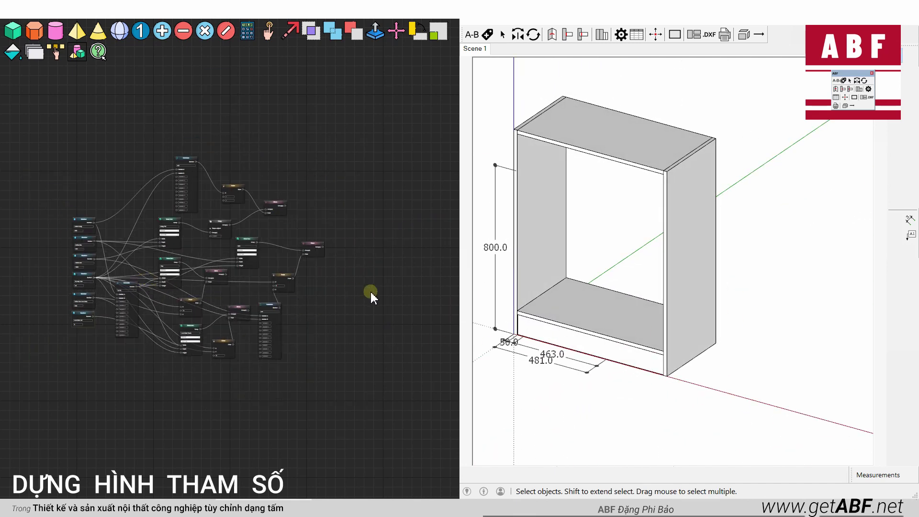
scroll(158, 224, "up", 2)
scroll(137, 225, "up", 2)
scroll(137, 225, "up", 2)
scroll(125, 233, "up", 2)
scroll(123, 228, "down", 2)
scroll(130, 229, "down", 2)
scroll(129, 230, "down", 2)
scroll(148, 223, "up", 2)
scroll(148, 223, "up", 2)
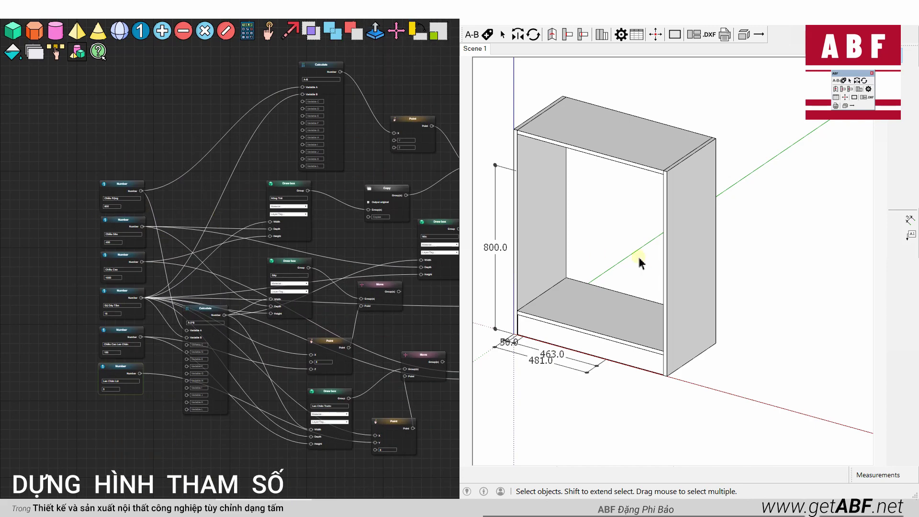
scroll(641, 268, "down", 2)
middle_click_drag(638, 280, 745, 303, "shift")
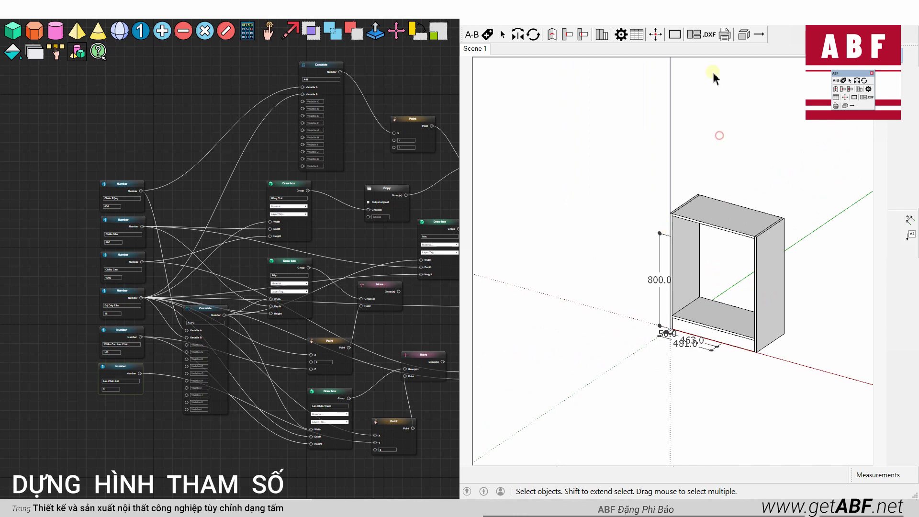
- Label the cabinet panels via Explode Components and nest them onto an 18mm sheet
left_click(488, 34)
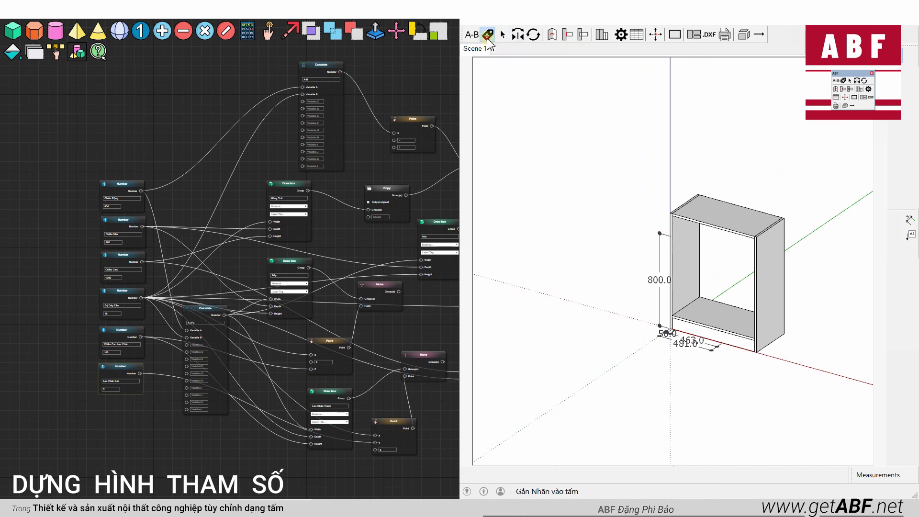
left_click(352, 230)
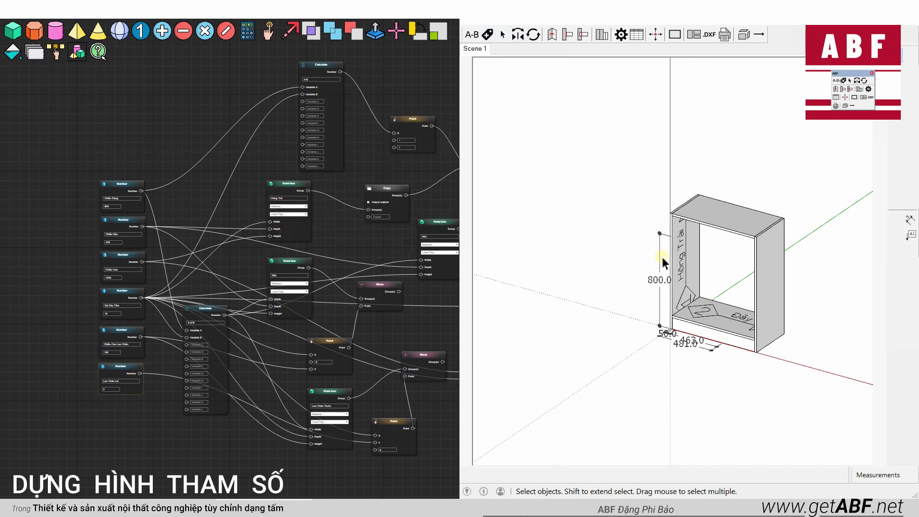
left_click(694, 35)
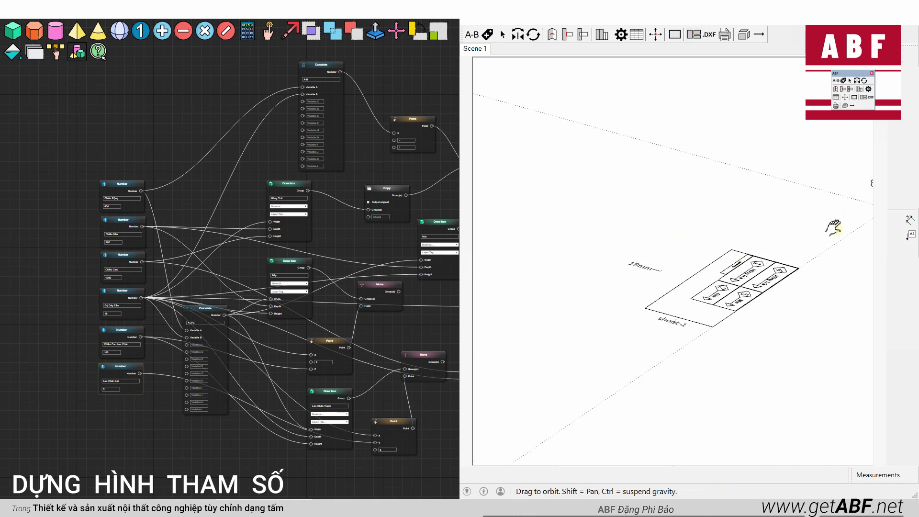
- Orbit and zoom back to a 3D view of the labelled cabinet
scroll(776, 284, "up", 3)
scroll(670, 276, "up", 4)
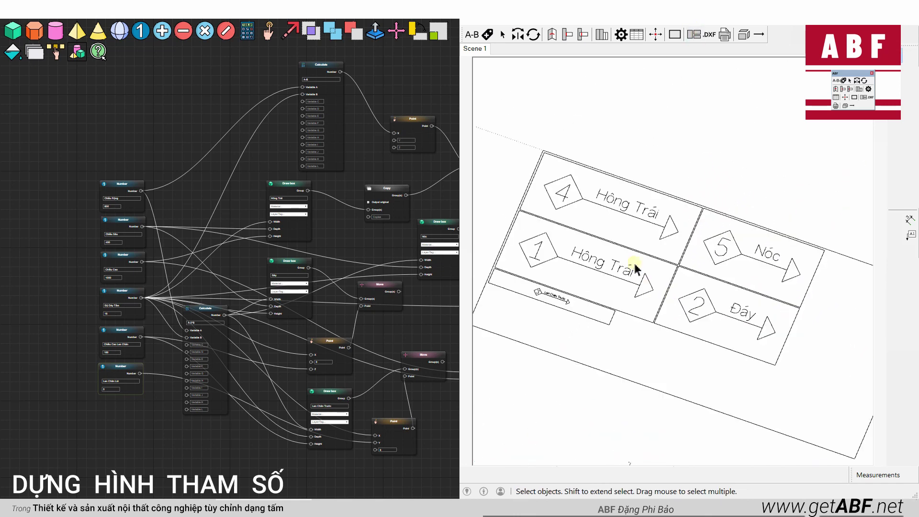
scroll(548, 305, "down", 1)
scroll(548, 305, "down", 1)
scroll(547, 305, "down", 2)
mouse_move(726, 332)
middle_mouse_down()
mouse_move(519, 304)
mouse_move(756, 353)
mouse_move(583, 258)
mouse_move(636, 262)
mouse_move(719, 383)
middle_mouse_up()
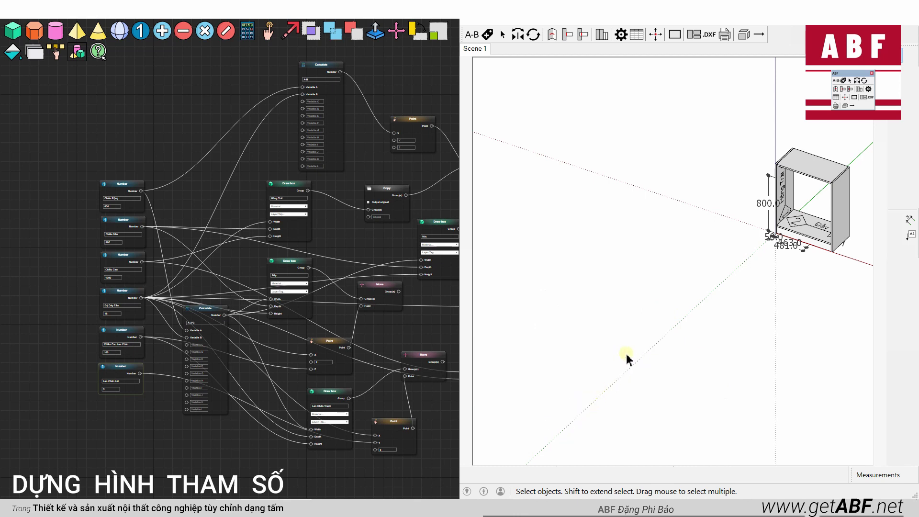
scroll(104, 217, "up", 5)
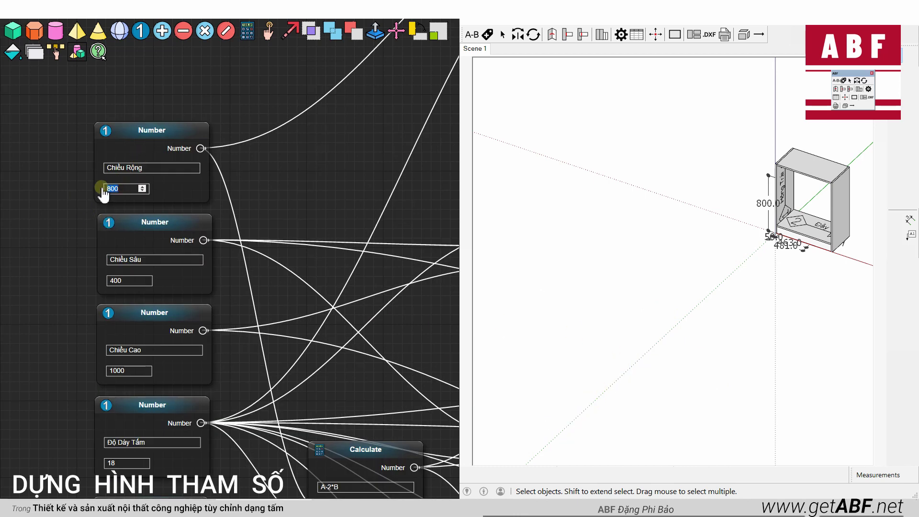
- Enter width 1100, height 1100, depth 350 and Độ Dày Tấm 17.5 in the Number nodes
type("1100")
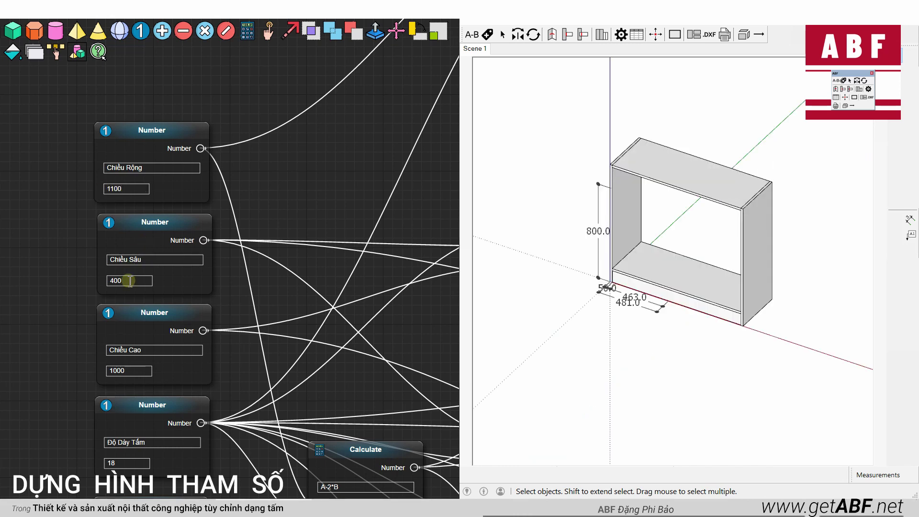
double_click(118, 375)
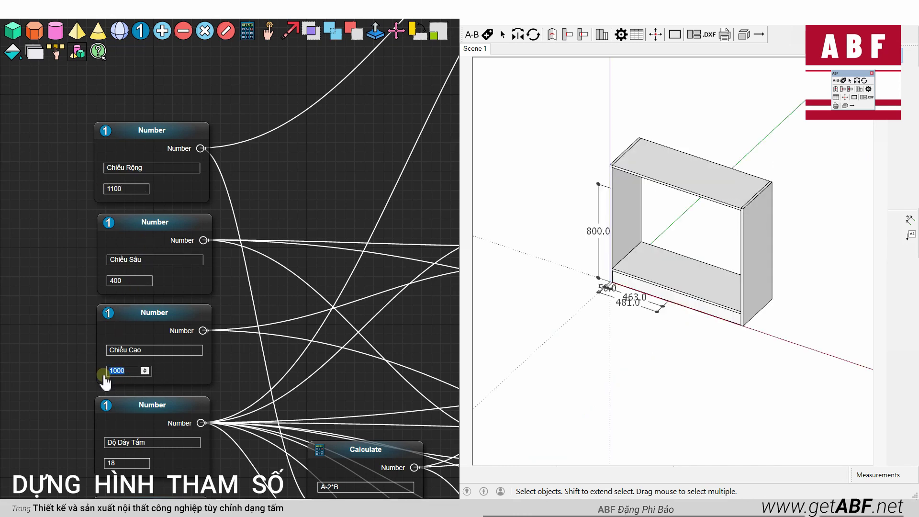
type("1100")
double_click(104, 282)
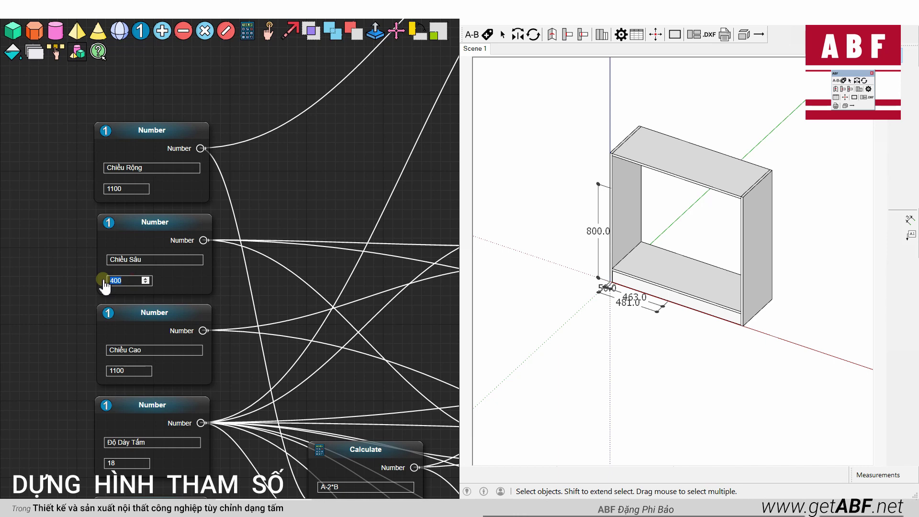
type("350")
double_click(103, 463)
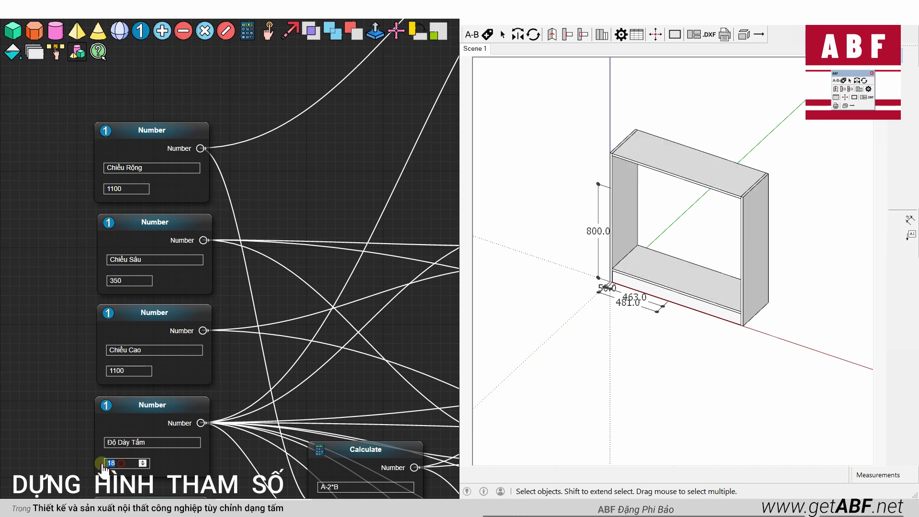
type("17.5")
- Fit the resized cabinet in view, label its panels and nest them onto a 17.5mm sheet
scroll(735, 318, "up", 2)
scroll(743, 322, "up", 3)
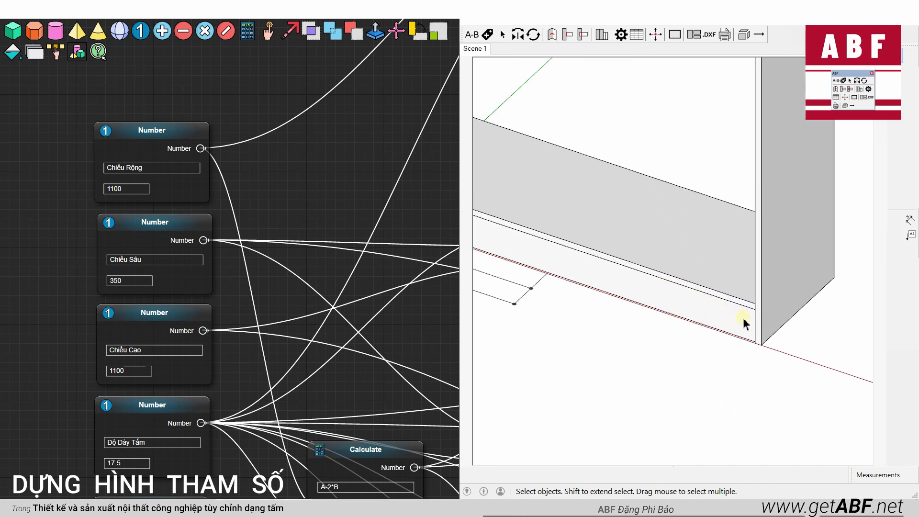
scroll(742, 322, "up", 2)
scroll(739, 388, "down", 5)
scroll(738, 386, "down", 2)
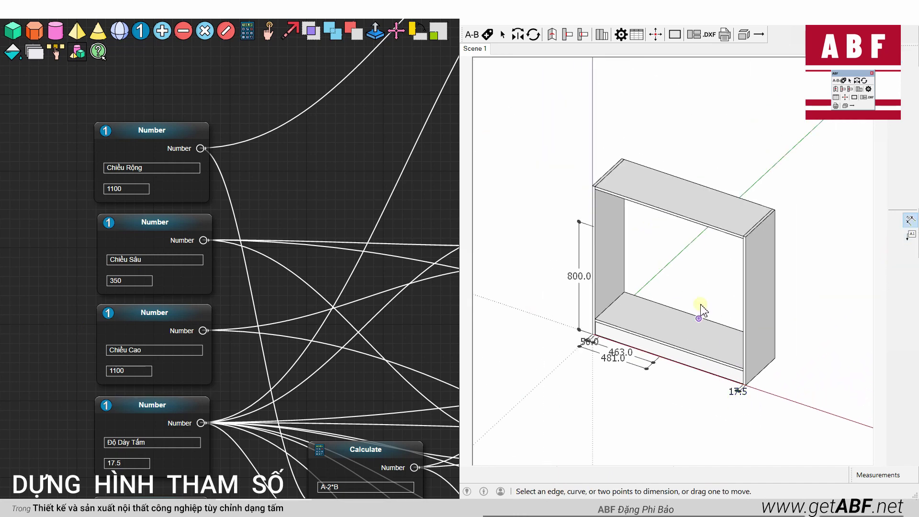
key("space")
left_click(487, 34)
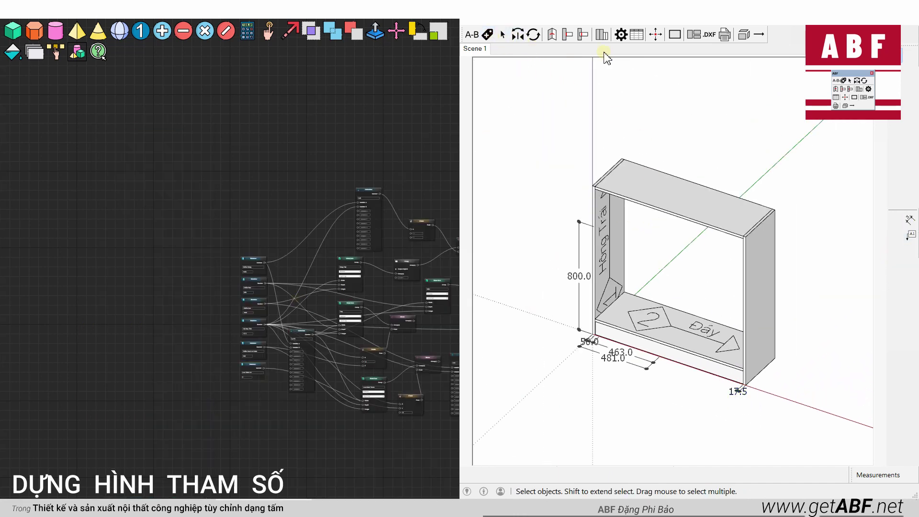
left_click(693, 37)
left_click(642, 287)
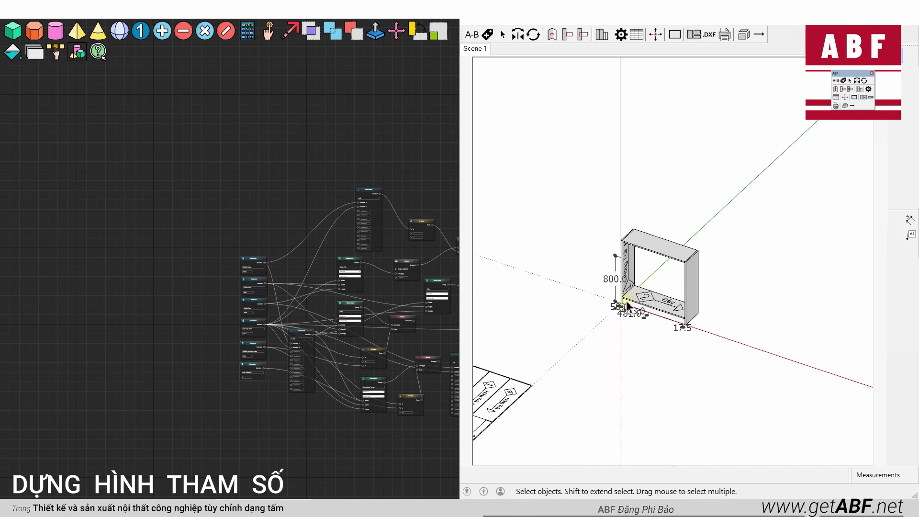
- Orbit around the nested sheet-1, then back to the labelled cabinet
middle_click_drag(775, 268, 872, 453)
scroll(797, 324, "up", 3)
scroll(667, 240, "up", 3)
mouse_move(667, 240)
middle_mouse_down()
mouse_move(861, 320)
mouse_move(839, 374)
middle_mouse_up()
scroll(591, 259, "down", 2)
mouse_move(591, 259)
middle_mouse_down()
mouse_move(689, 264)
mouse_move(613, 218)
middle_mouse_up()
scroll(613, 218, "up", 2)
middle_click_drag(689, 356, 672, 254)
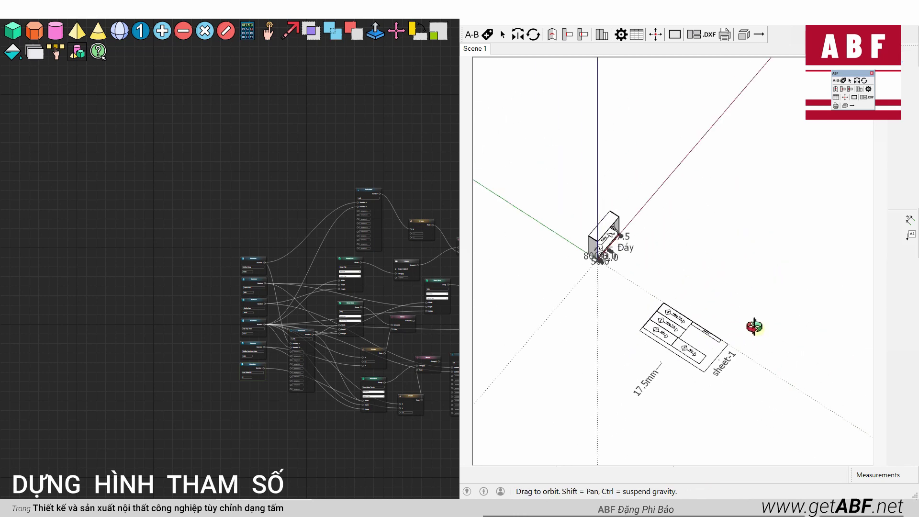
scroll(672, 254, "up", 2)
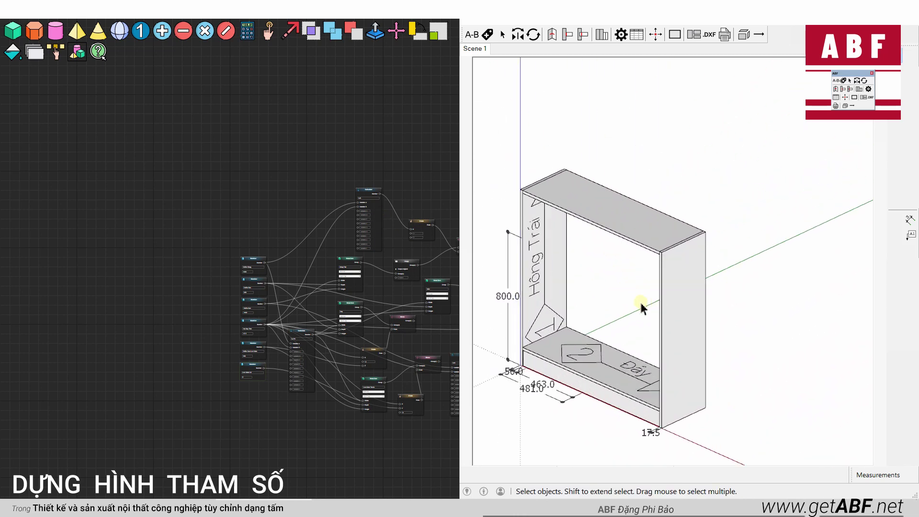
scroll(650, 287, "up", 1)
scroll(260, 315, "up", 2)
scroll(261, 314, "up", 3)
scroll(249, 297, "up", 1)
scroll(211, 211, "up", 1)
scroll(217, 187, "up", 2)
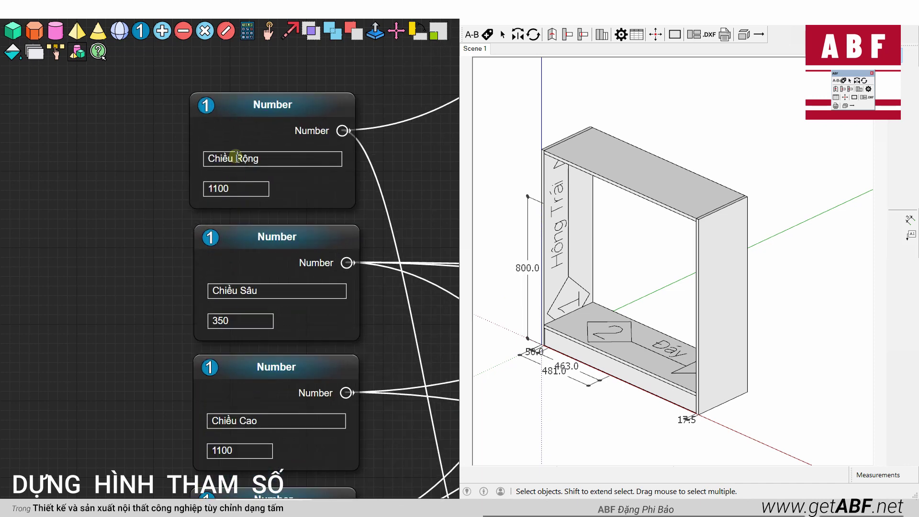
- Set cabinet width to 450, depth to 400 and height to 600
left_click_drag(230, 188, 208, 188)
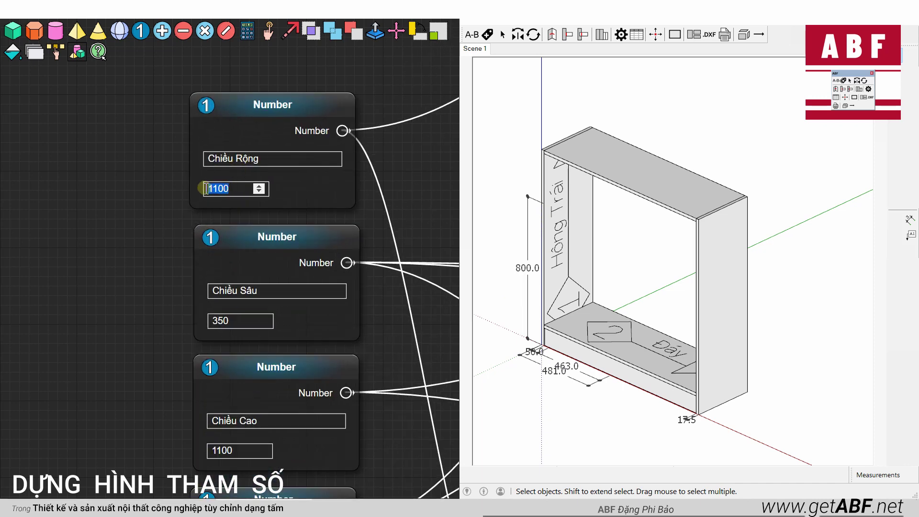
type("450")
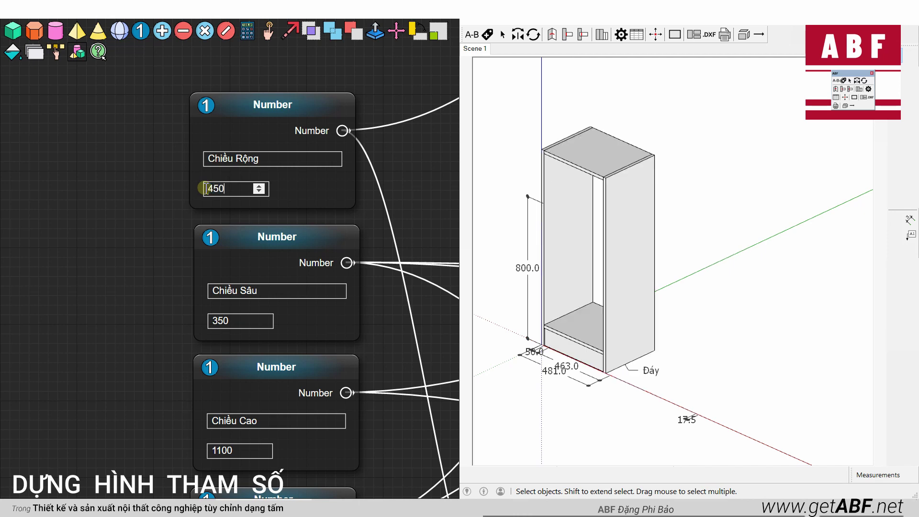
left_click(237, 320)
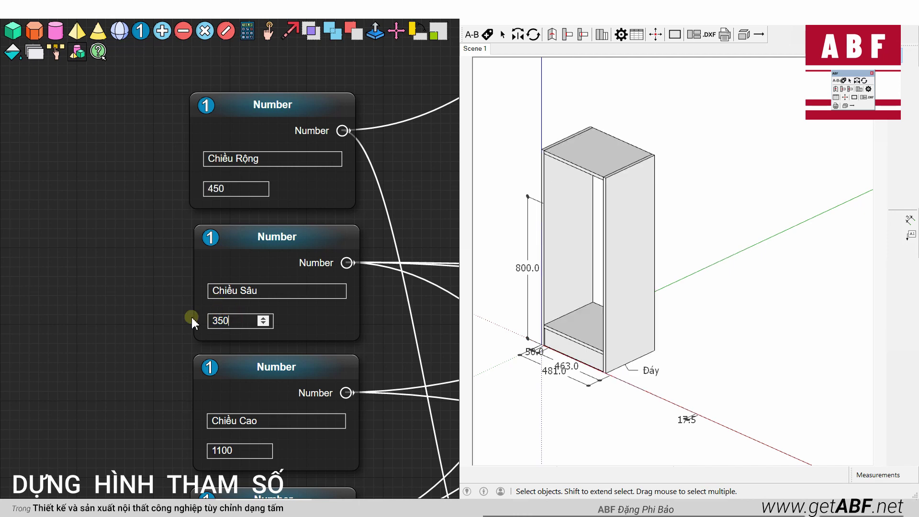
type("400")
scroll(144, 201, "down", 3)
left_click_drag(210, 296, 178, 297)
type("600")
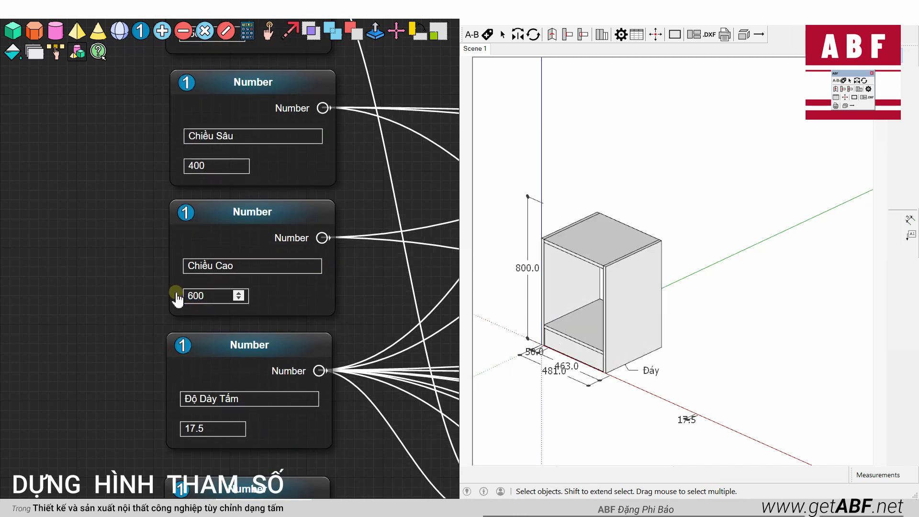
- Set Chiều Cao Len Chân to 50, replace Len Chân Lùi's 5 with 0, and check the cabinet
scroll(107, 263, "down", 3)
scroll(106, 356, "down", 3)
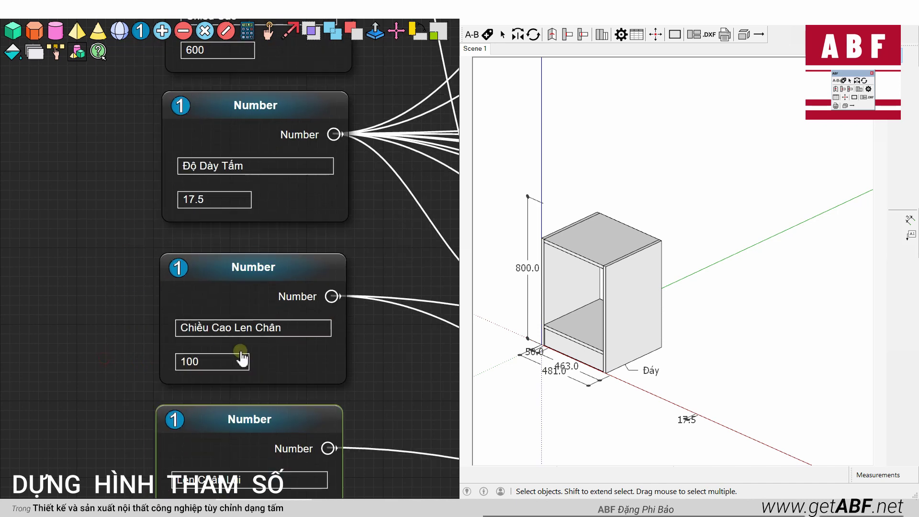
left_click_drag(215, 365, 178, 363)
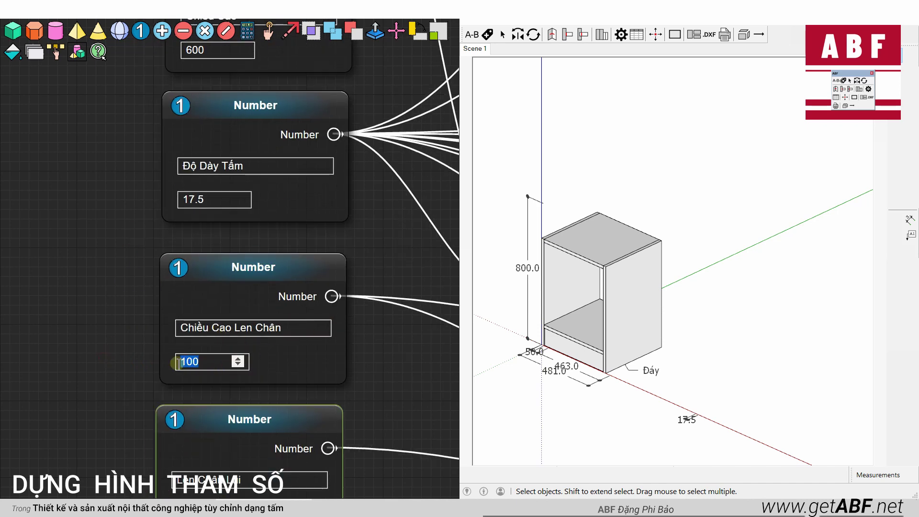
type("50")
scroll(137, 326, "down", 1)
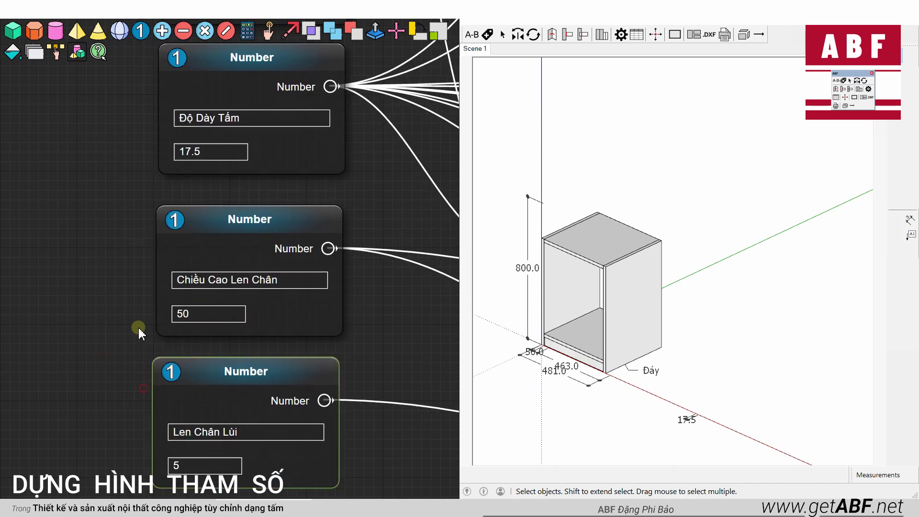
scroll(138, 326, "down", 2)
left_click(216, 401)
scroll(216, 405, "up", 1)
left_click_drag(189, 401, 154, 406)
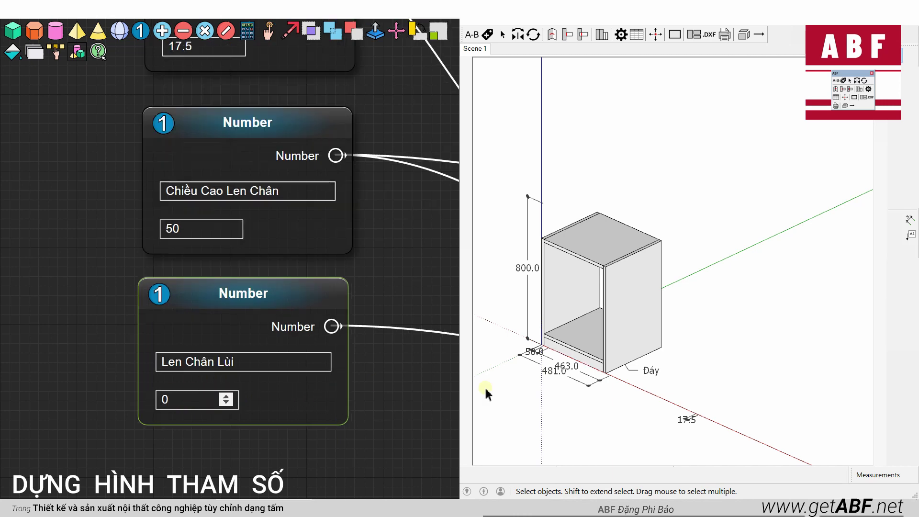
scroll(515, 271, "up", 2)
scroll(596, 277, "up", 1)
mouse_move(520, 316)
middle_mouse_down()
mouse_move(734, 267)
mouse_move(556, 297)
middle_mouse_up()
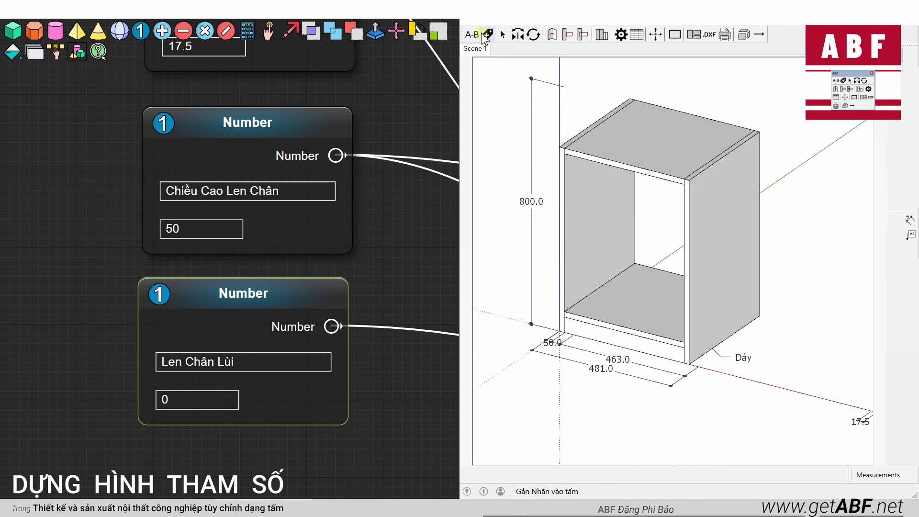
- Copy the whole cabinet to the right into a row of ten evenly spaced copies (x10)
scroll(597, 196, "down", 2)
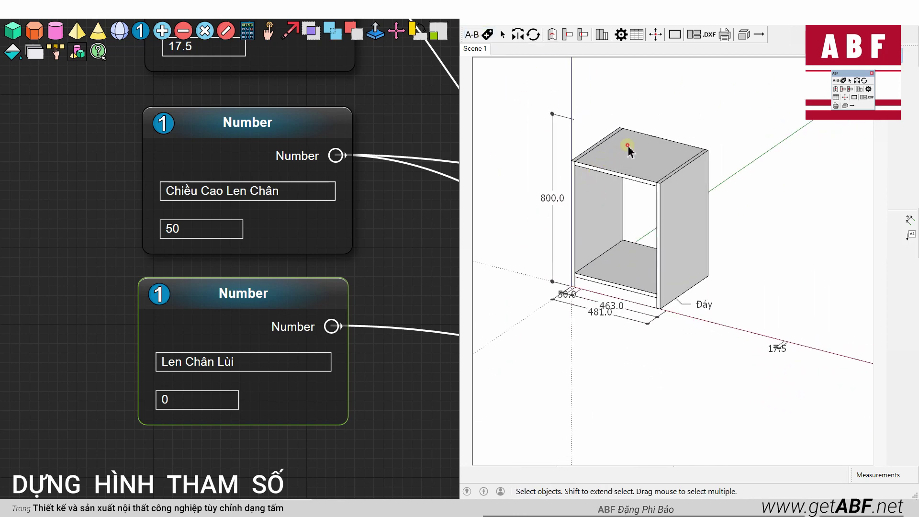
left_click_drag(544, 92, 677, 278)
scroll(671, 312, "down", 2)
key("m")
left_click(583, 314)
key("ctrl")
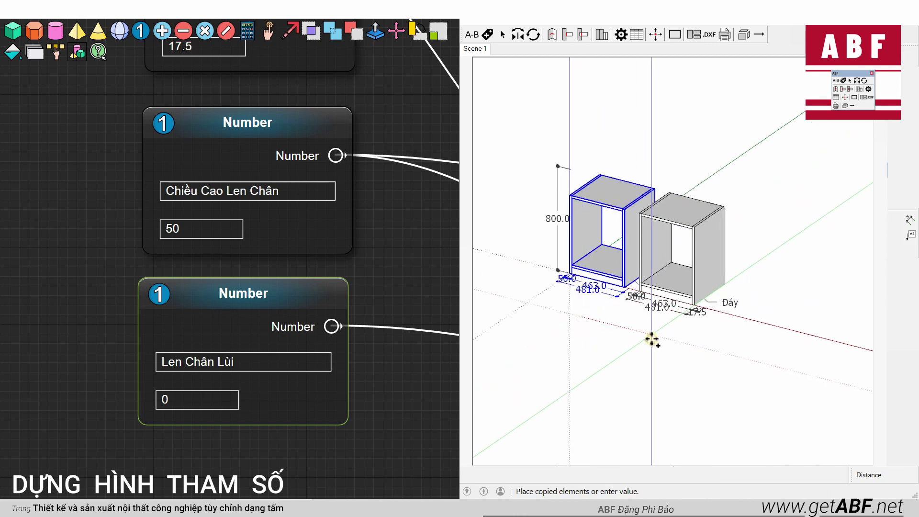
left_click(677, 345)
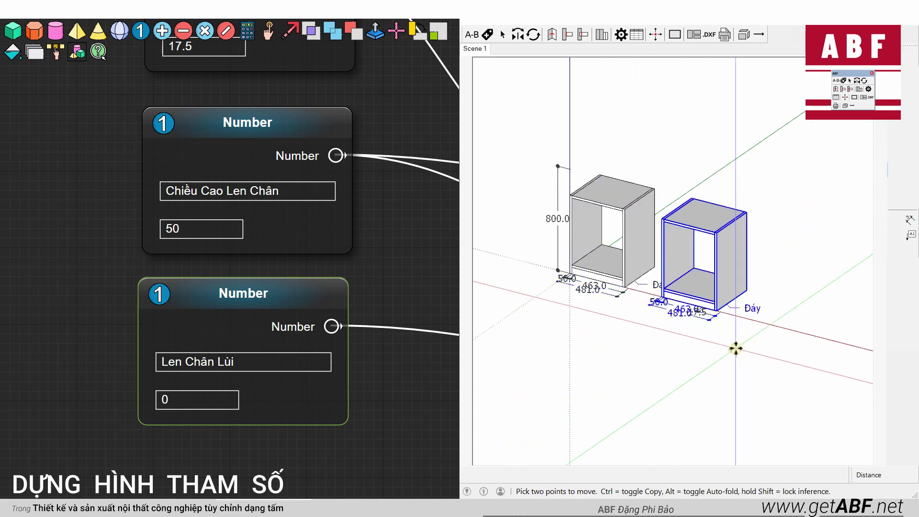
type("x10")
key("Return")
- Inspect the panels nested across the sheets, then bring the width, depth and height nodes into view
mouse_move(753, 300)
middle_mouse_down()
mouse_move(724, 346)
mouse_move(627, 326)
mouse_move(680, 335)
middle_mouse_up()
scroll(724, 346, "up", 2)
scroll(722, 346, "down", 3)
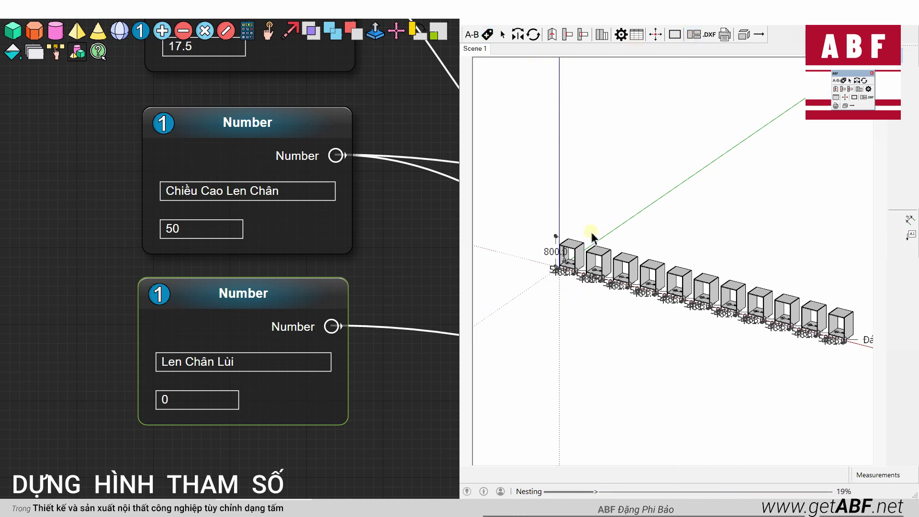
mouse_move(593, 268)
middle_mouse_down()
mouse_move(611, 298)
mouse_move(698, 312)
mouse_move(681, 372)
mouse_move(630, 341)
middle_mouse_up()
scroll(611, 300, "up", 5)
scroll(610, 298, "up", 3)
mouse_move(610, 297)
middle_mouse_down()
mouse_move(682, 337)
mouse_move(551, 308)
mouse_move(743, 298)
middle_mouse_up()
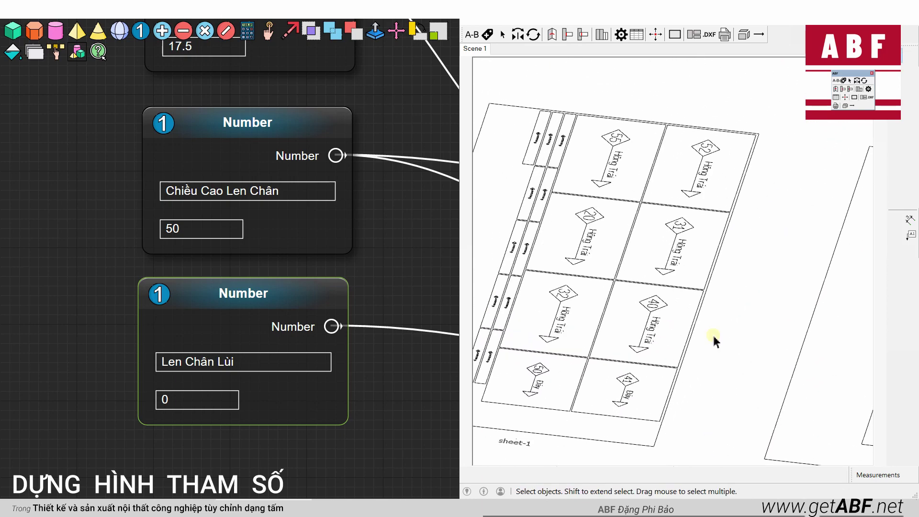
left_click(372, 277)
scroll(371, 277, "down", 3)
left_click_drag(380, 266, 311, 400)
left_click_drag(304, 177, 309, 297)
left_click(188, 115)
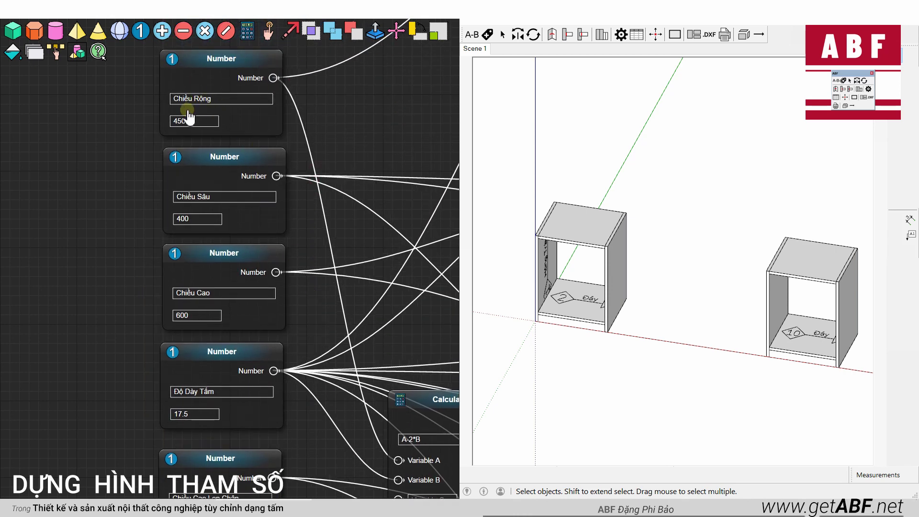
- Set cabinet width to 1200, depth to 600 and height to 750
left_click_drag(189, 121, 166, 121)
type("11")
key("BackSpace")
type("200")
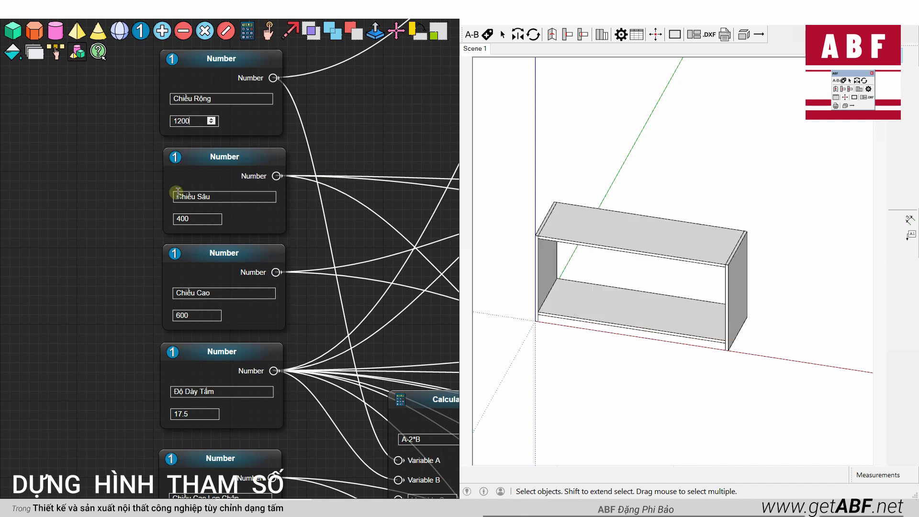
type("60")
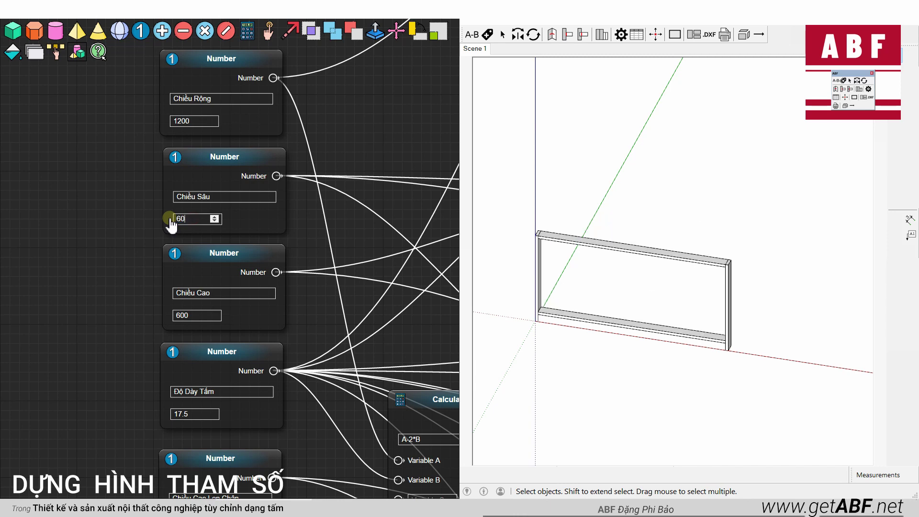
type("0")
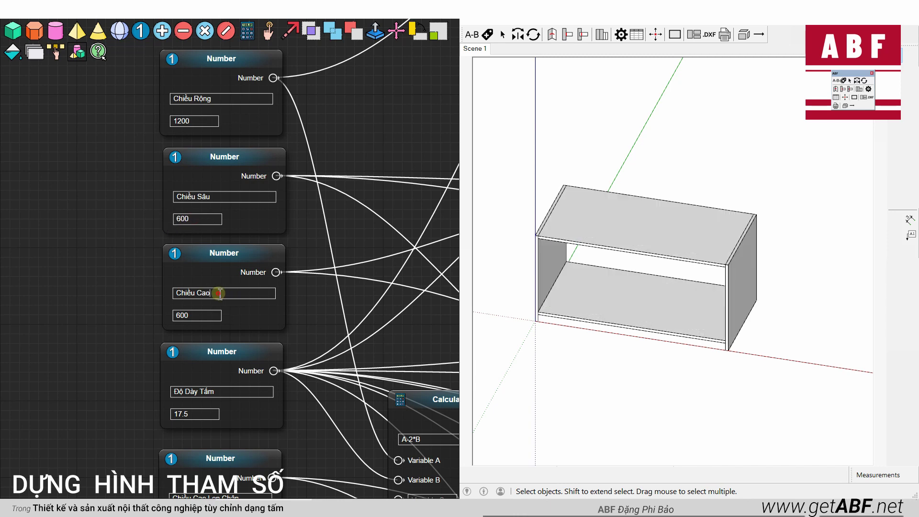
scroll(130, 312, "down", 1)
left_click(165, 293)
type("750")
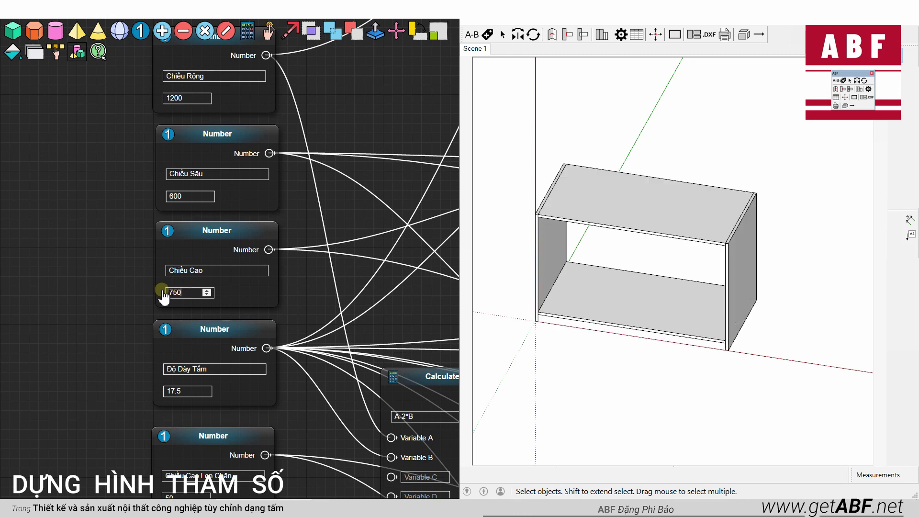
- Set Chiều Cao Len Chân to 600 and label the reshaped desk-like cabinet's panels
scroll(117, 383, "down", 5)
scroll(143, 364, "down", 2)
left_click(190, 334)
left_click_drag(190, 335, 165, 341)
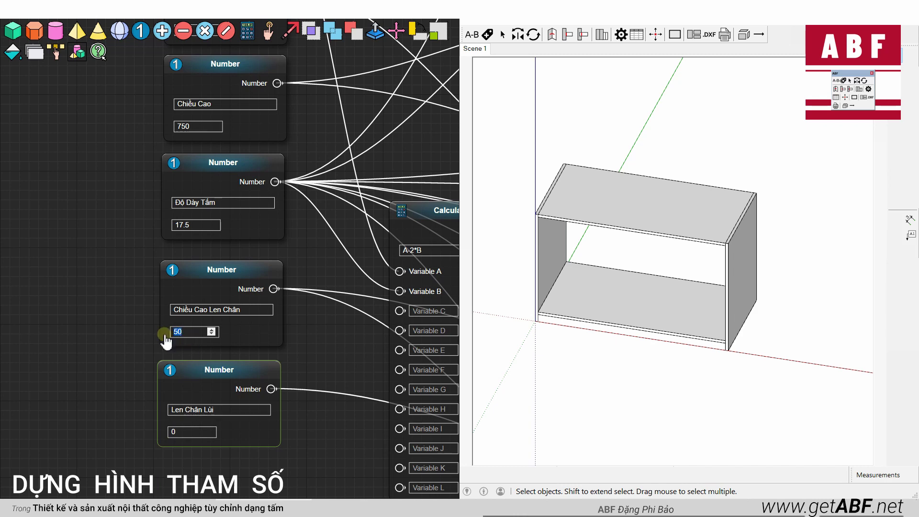
type("600")
left_click(672, 313)
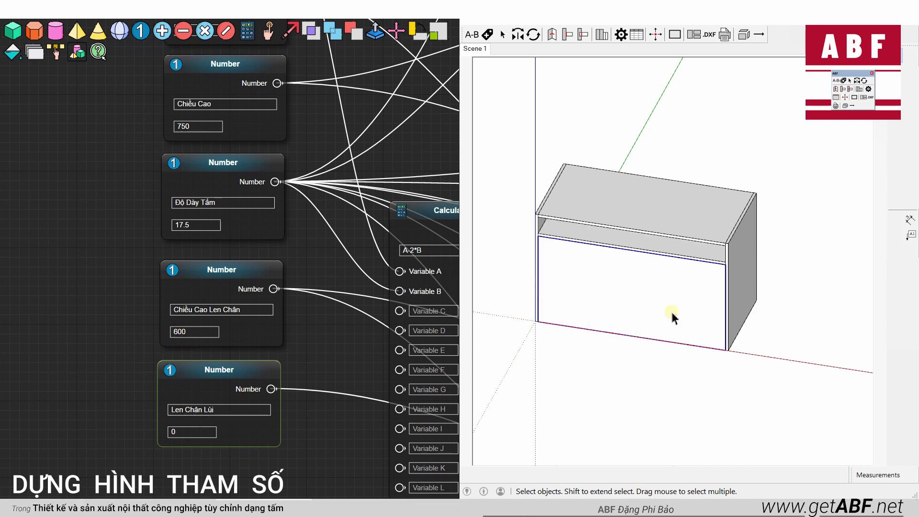
mouse_move(676, 400)
middle_mouse_down()
mouse_move(698, 375)
mouse_move(575, 338)
middle_mouse_up()
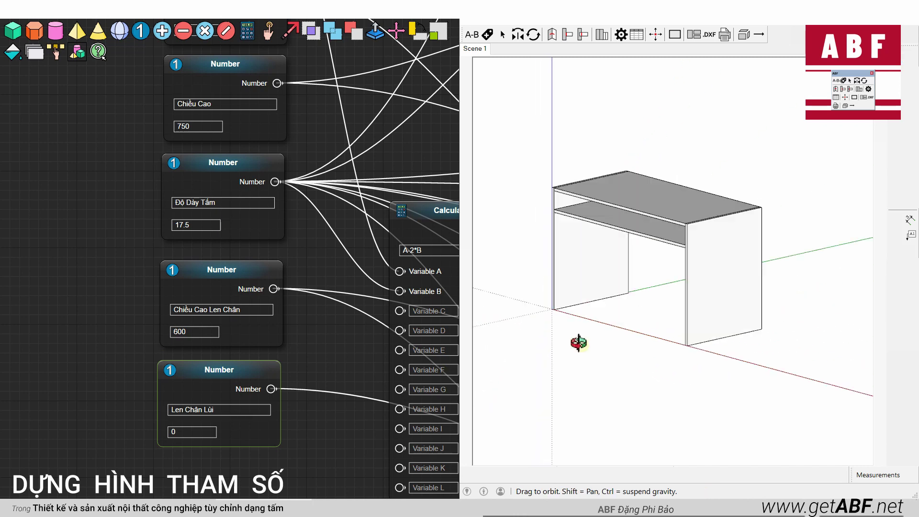
scroll(657, 379, "down", 2)
left_click(487, 34)
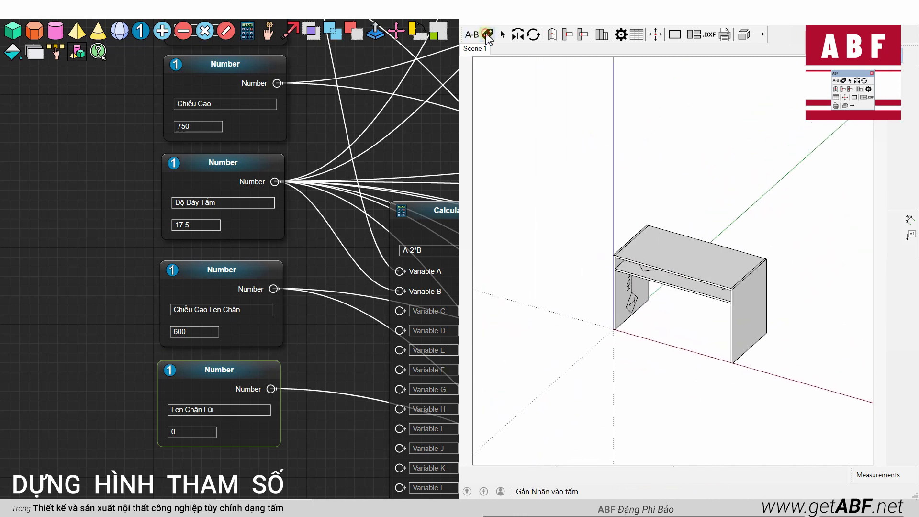
- Nest the resized cabinet's panels onto sheet-1 and sheet-2, both 17.5mm sheets
left_click(694, 38)
mouse_move(657, 301)
middle_mouse_down()
mouse_move(639, 308)
mouse_move(635, 299)
mouse_move(671, 375)
mouse_move(538, 353)
mouse_move(484, 281)
middle_mouse_up()
scroll(332, 242, "down", 2)
scroll(261, 211, "down", 1)
scroll(217, 232, "down", 1)
scroll(216, 232, "down", 1)
- Pan and zoom the node editor to bring the whole cabinet graph into view
mouse_move(213, 209)
left_mouse_down()
mouse_move(159, 203)
mouse_move(179, 207)
left_mouse_up()
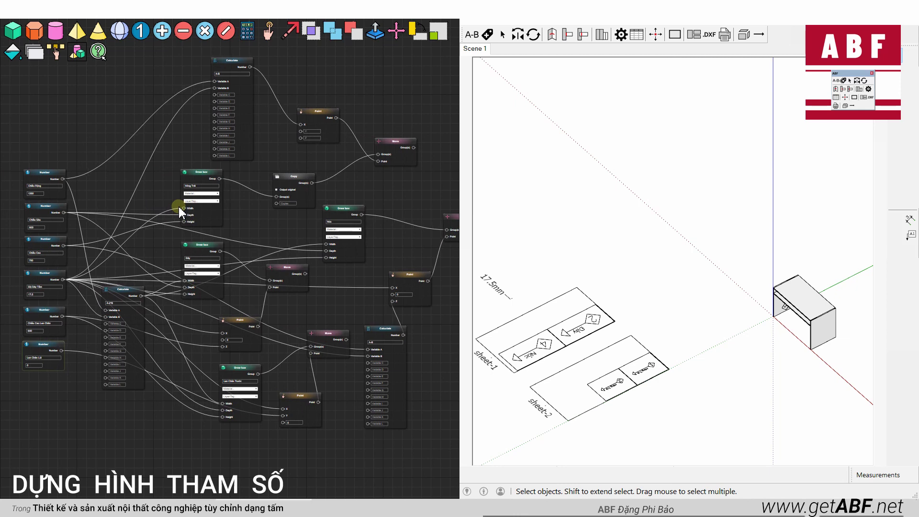
left_click_drag(263, 232, 223, 236)
scroll(232, 237, "down", 1)
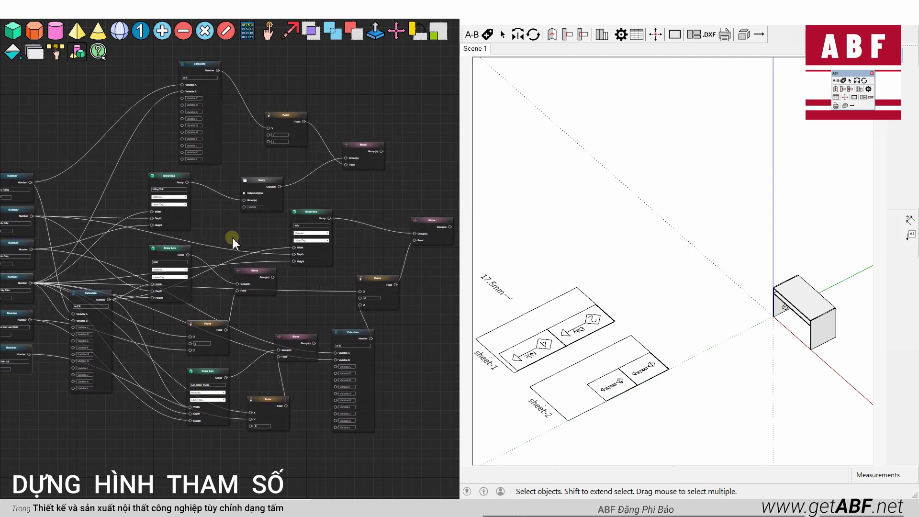
scroll(232, 237, "down", 1)
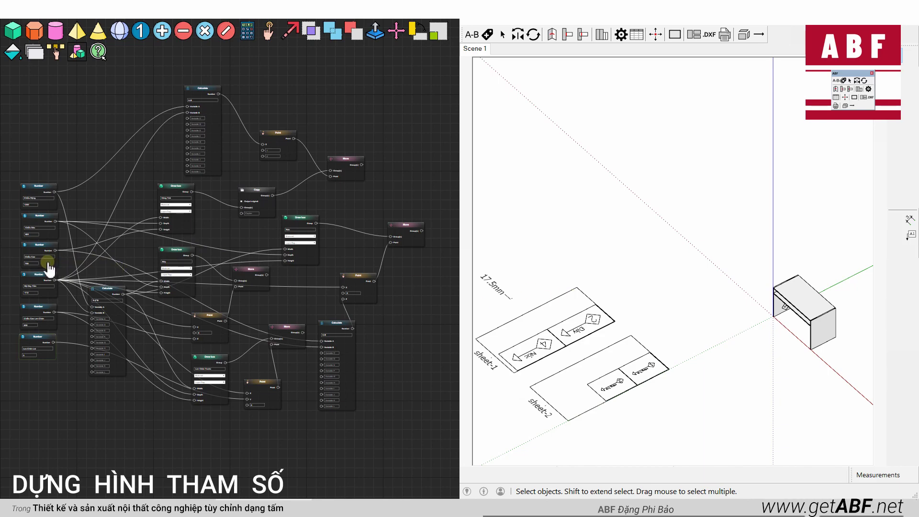
scroll(50, 268, "up", 2)
scroll(52, 278, "up", 1)
scroll(82, 280, "up", 1)
scroll(111, 281, "up", 2)
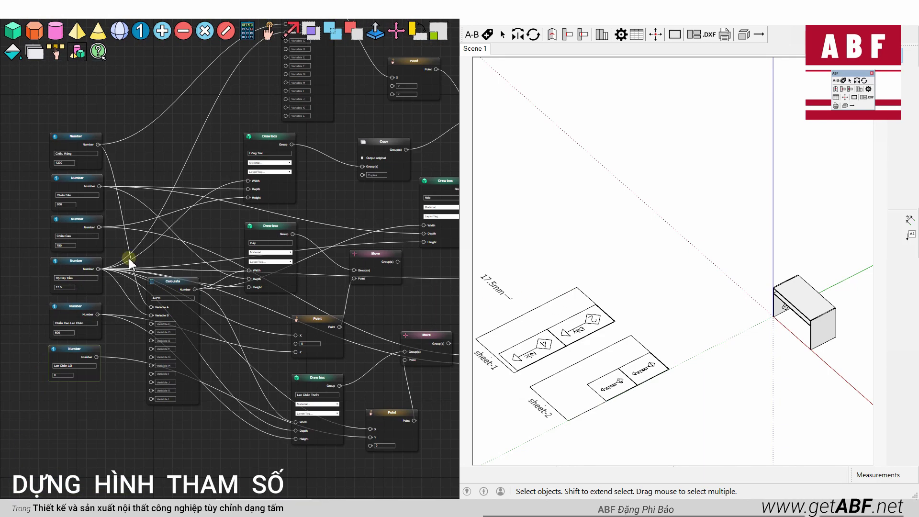
- Move one Draw box node further to the right in the graph
left_click_drag(111, 274, 99, 308)
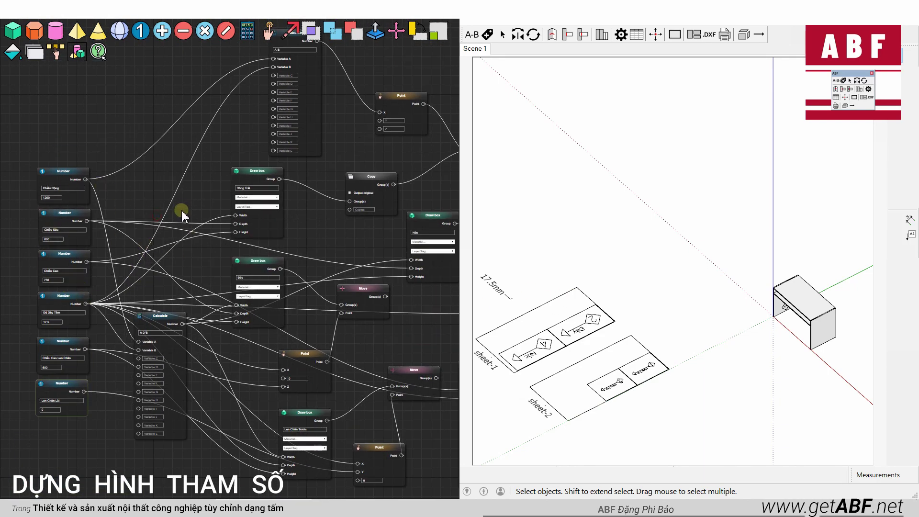
left_click_drag(37, 174, 15, 168)
scroll(114, 269, "down", 1)
scroll(115, 270, "down", 1)
left_click(277, 265)
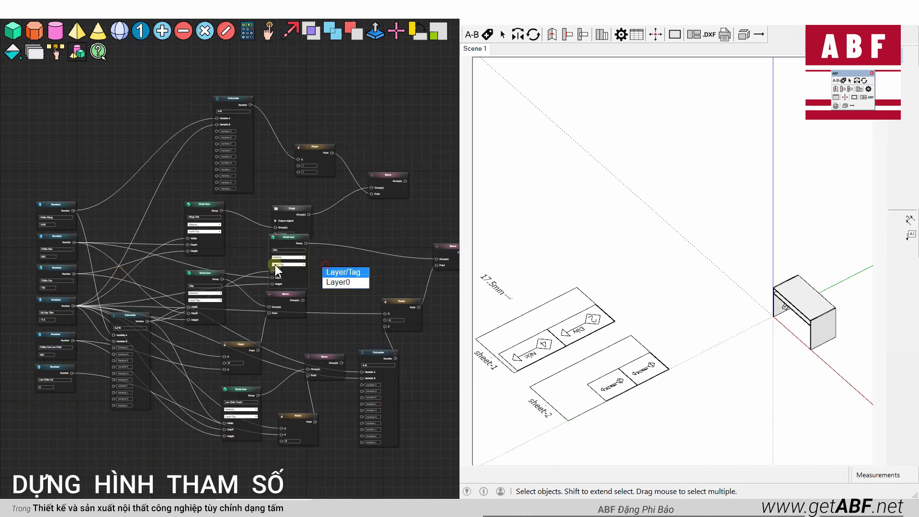
left_click_drag(287, 244, 367, 238)
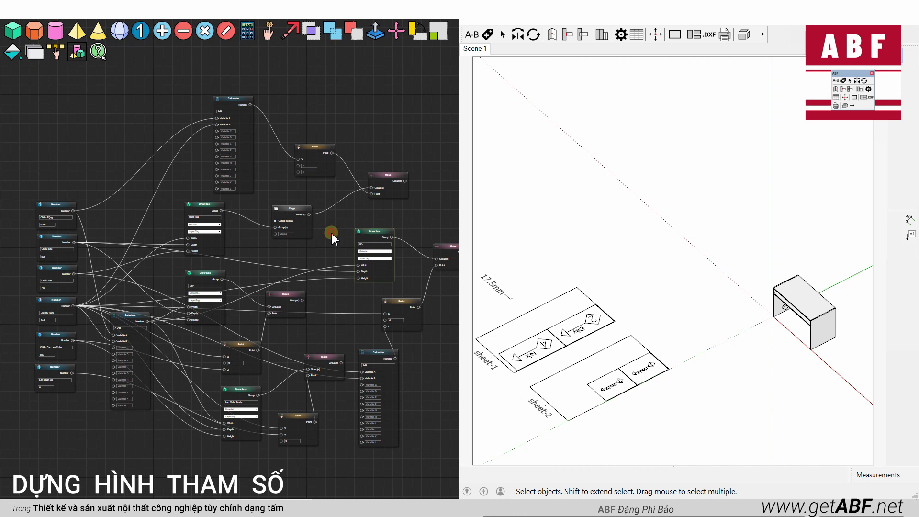